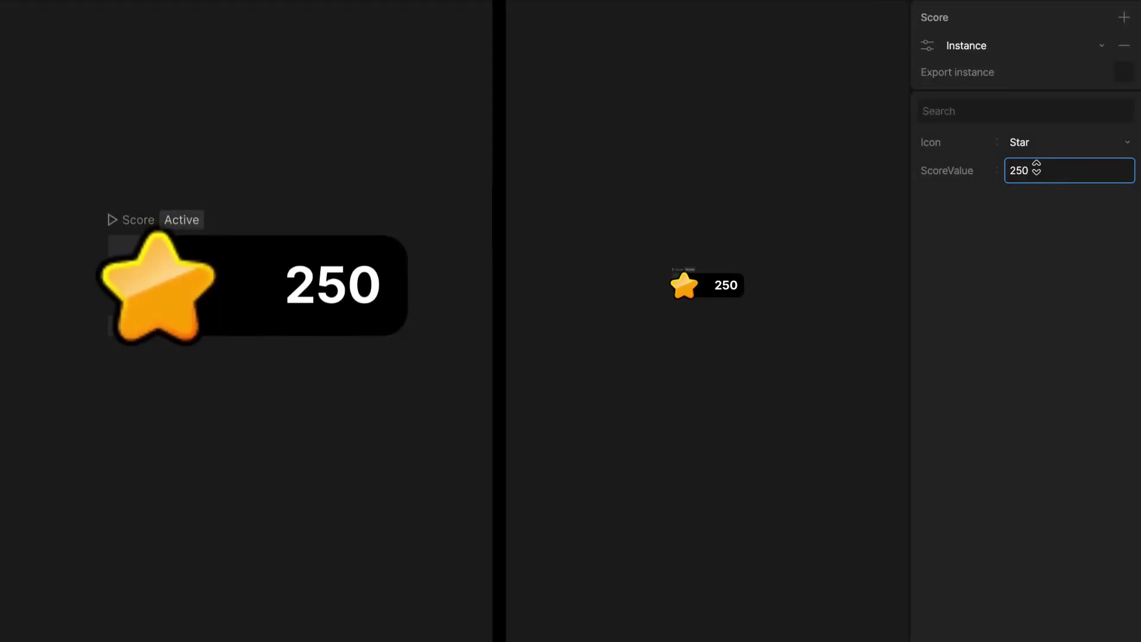
Step: Switch the Score pill's icon to Coin and set ScoreValue to 300
{"action": "left_click", "coordinate": [1035, 149]}
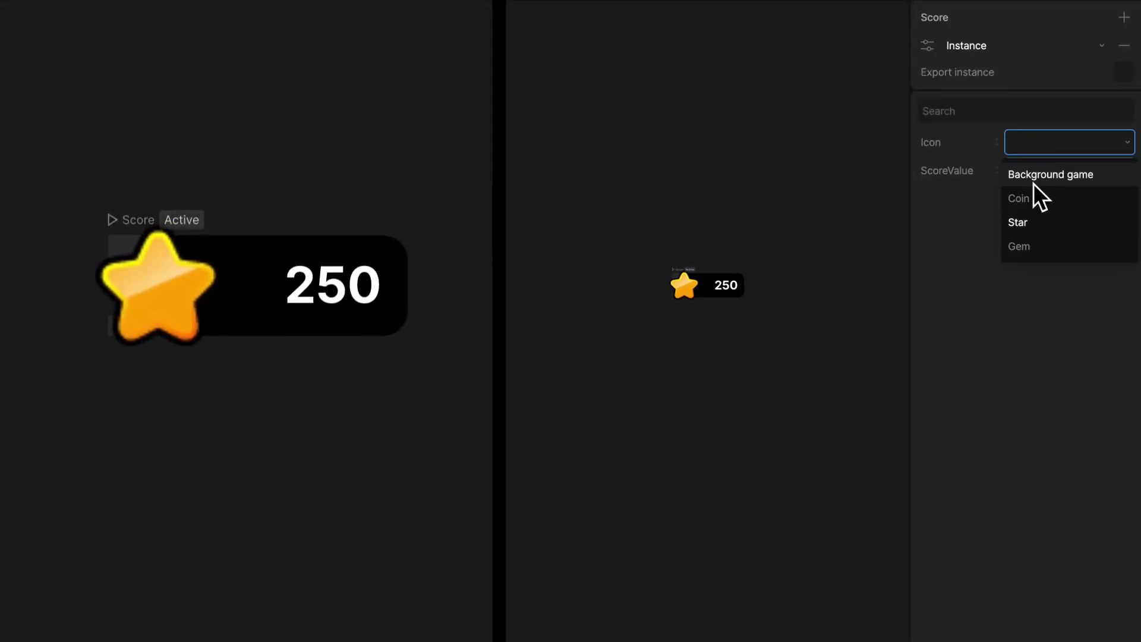
{"action": "left_click", "coordinate": [1033, 192]}
{"action": "double_click", "coordinate": [1037, 172]}
{"action": "type", "text": "300"}
Step: Switch the icon to Gem and change ScoreValue to 1500
{"action": "left_click", "coordinate": [1040, 143]}
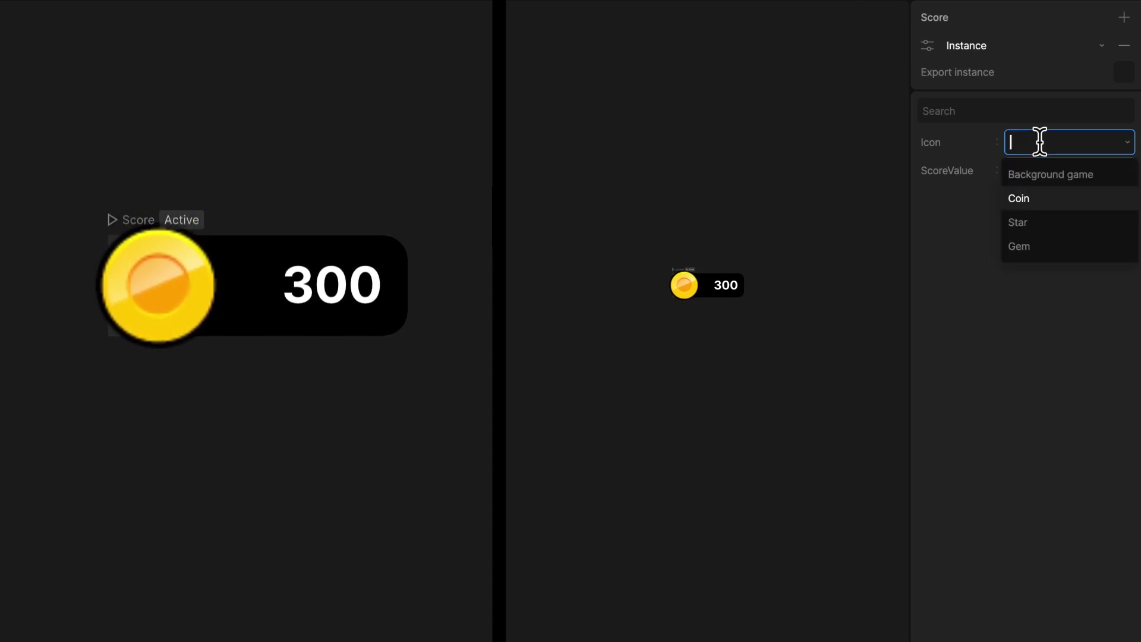
{"action": "left_click", "coordinate": [1033, 247]}
{"action": "double_click", "coordinate": [1048, 170]}
{"action": "type", "text": "1500"}
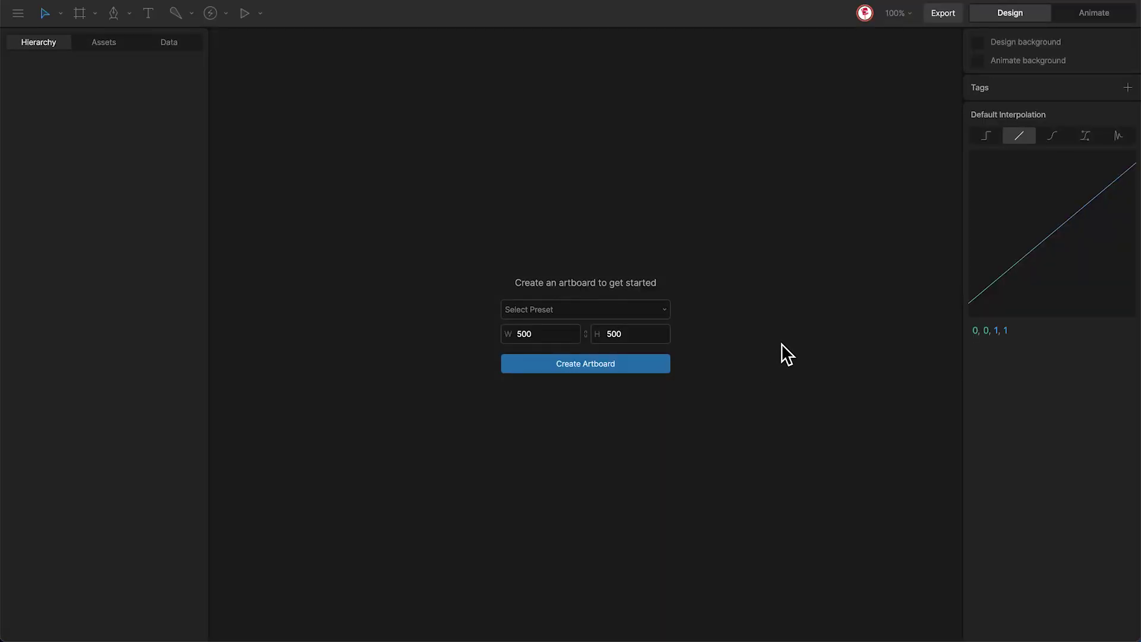
Step: Create an artboard 140 wide and 40 high
{"action": "left_click", "coordinate": [550, 334]}
{"action": "type", "text": "140"}
{"action": "key", "text": "Return"}
{"action": "left_click", "coordinate": [637, 334]}
{"action": "type", "text": "40"}
{"action": "key", "text": "Return"}
{"action": "left_click", "coordinate": [607, 365]}
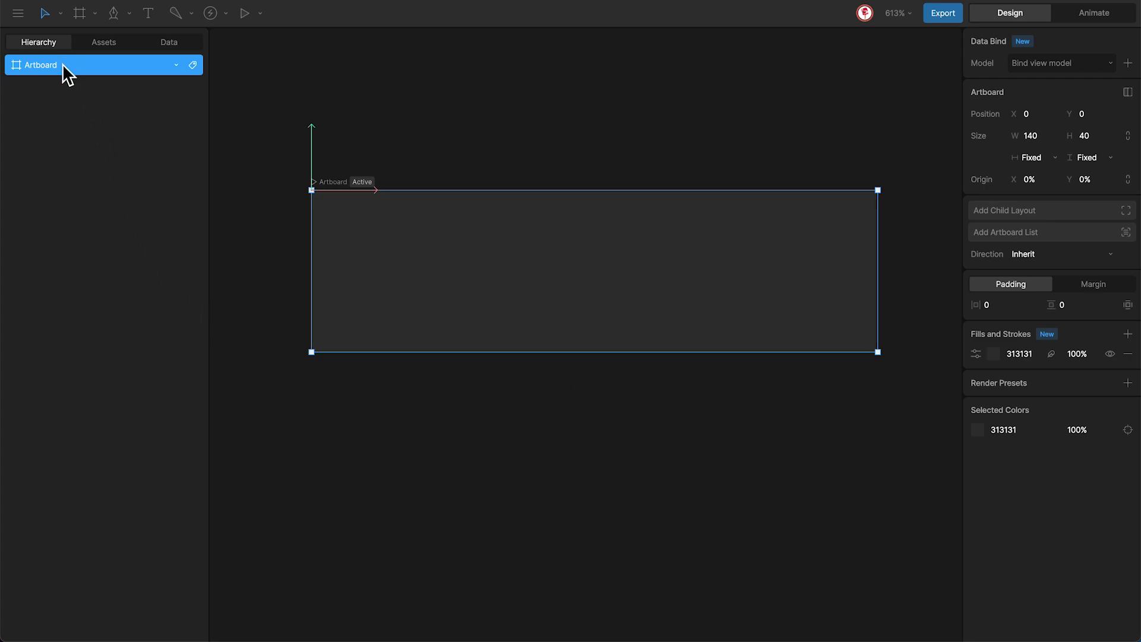
Step: Rename the artboard Score and remove its background fill
{"action": "double_click", "coordinate": [45, 66]}
{"action": "type", "text": "Score"}
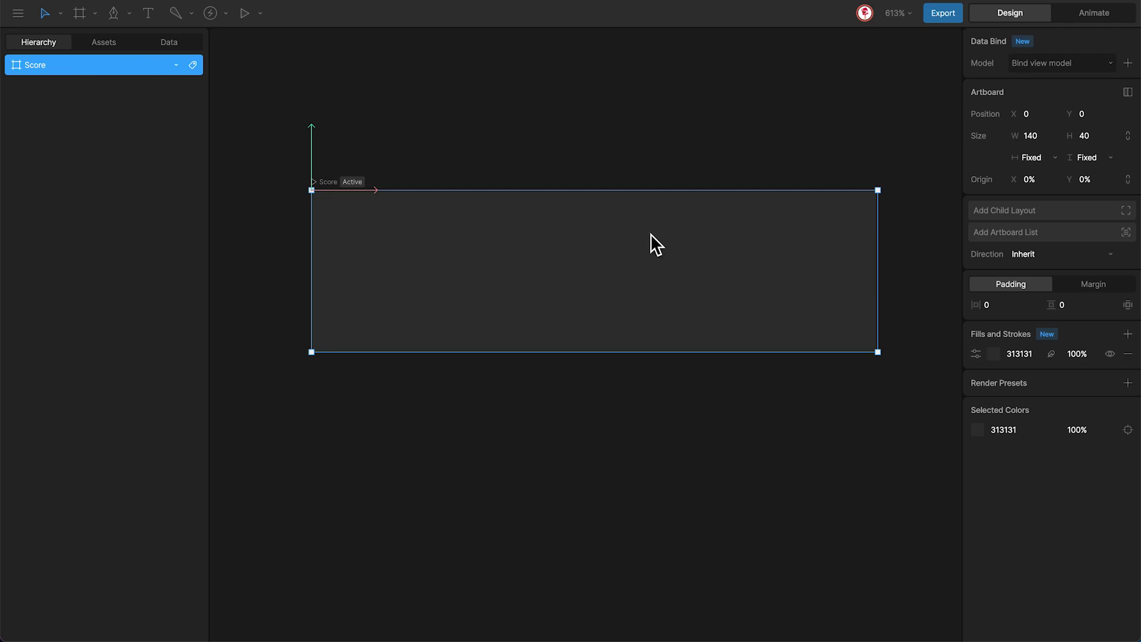
{"action": "left_click", "coordinate": [1128, 354]}
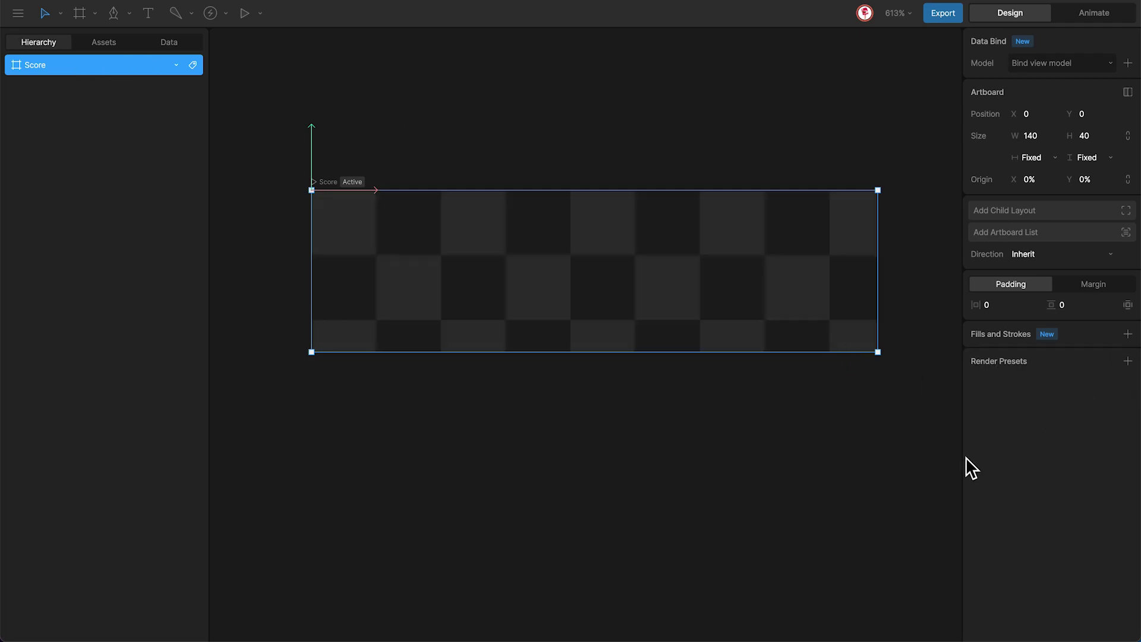
Step: Add a child layout inside the artboard and name it Score
{"action": "left_click", "coordinate": [1057, 210]}
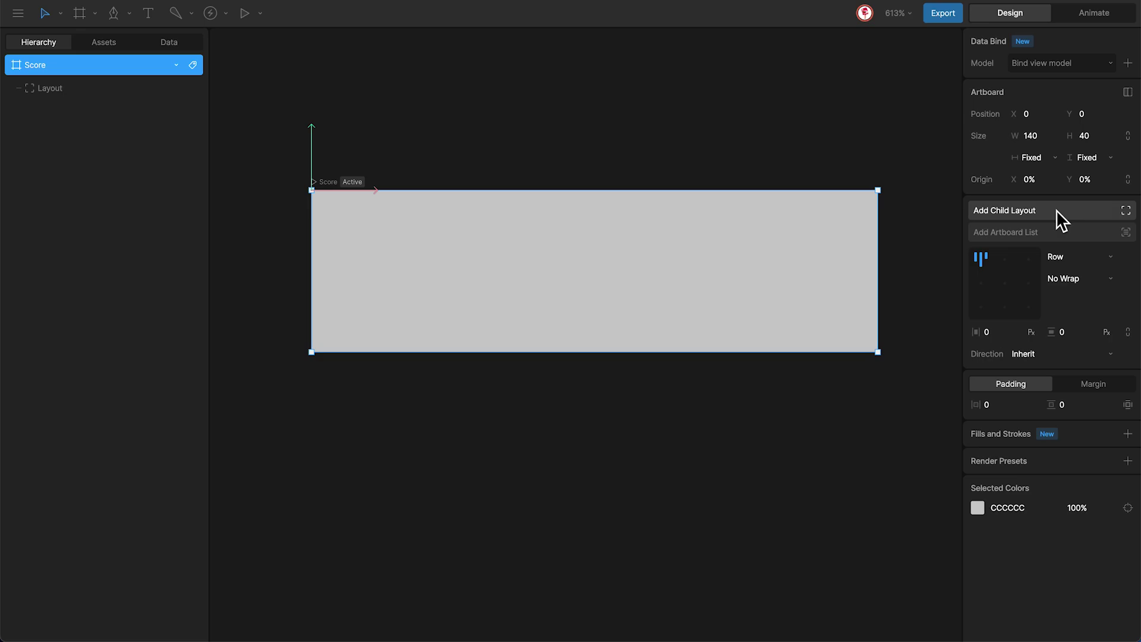
{"action": "left_click", "coordinate": [83, 100]}
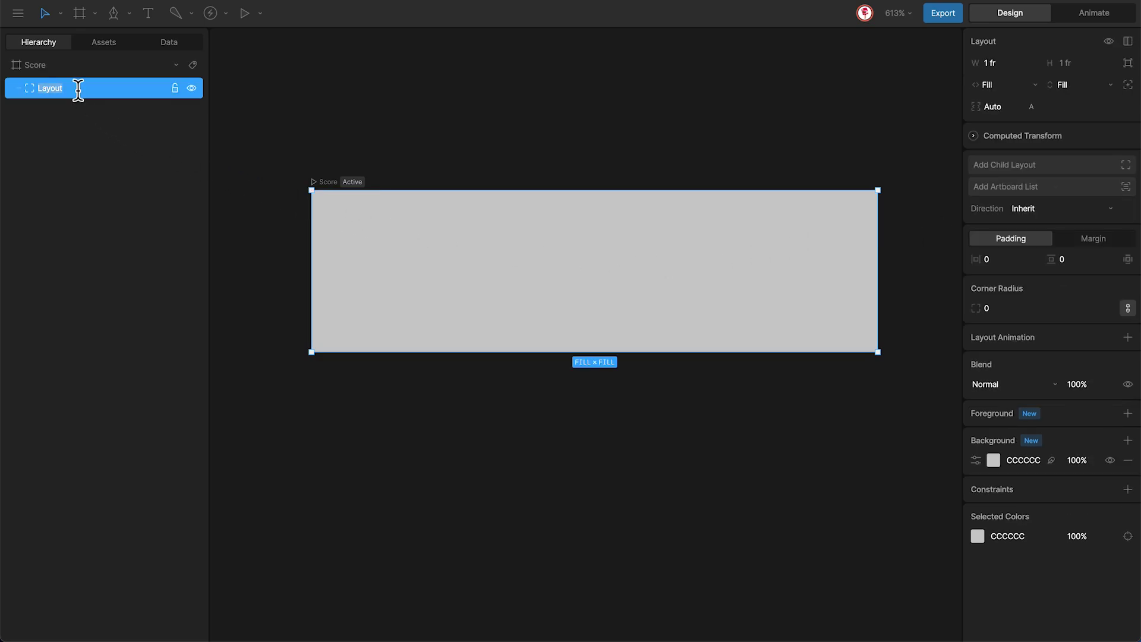
{"action": "type", "text": "Score"}
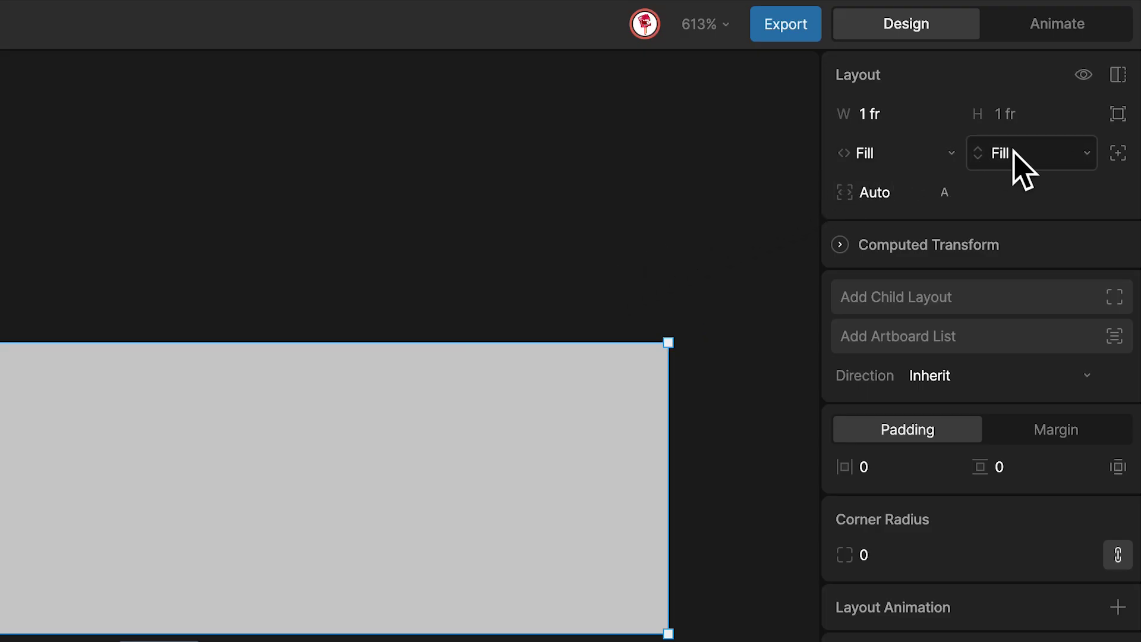
Step: Undo an accidental resize so the artboard stays 140 wide
{"action": "left_click", "coordinate": [879, 270]}
{"action": "left_click_drag", "start_coordinate": [879, 270], "coordinate": [571, 288]}
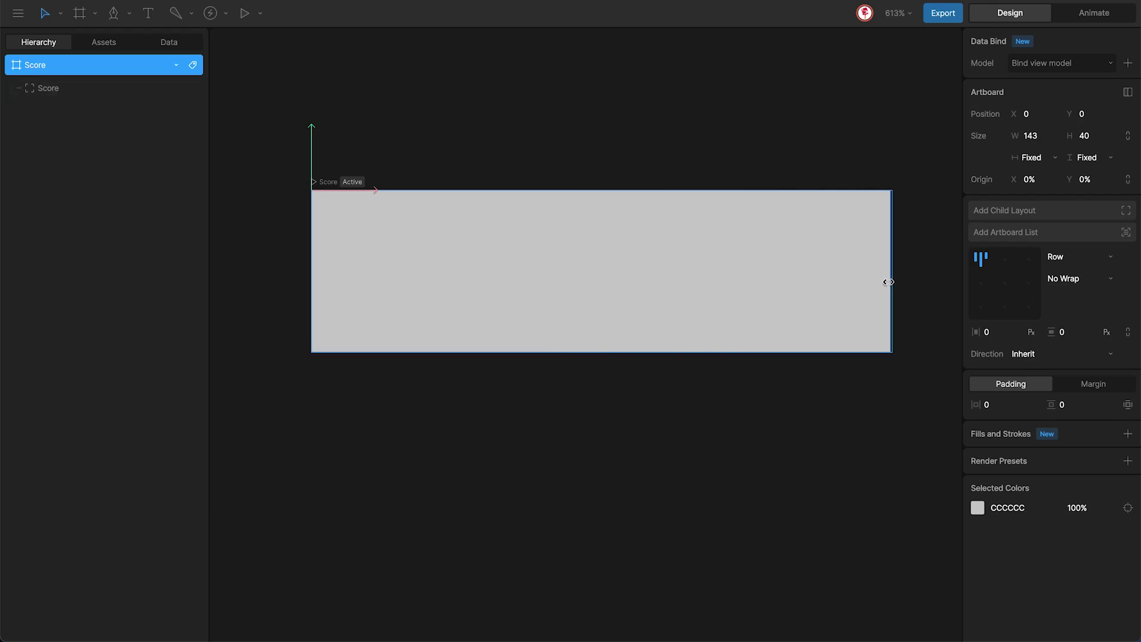
{"action": "key", "text": "ctrl+z"}
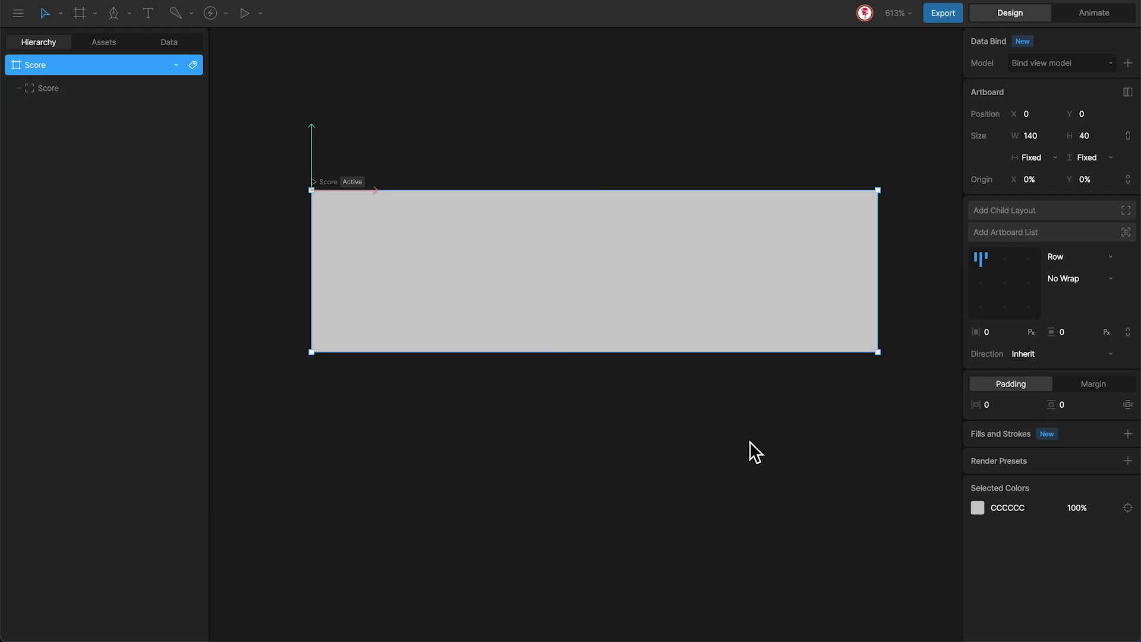
{"action": "left_click", "coordinate": [750, 442]}
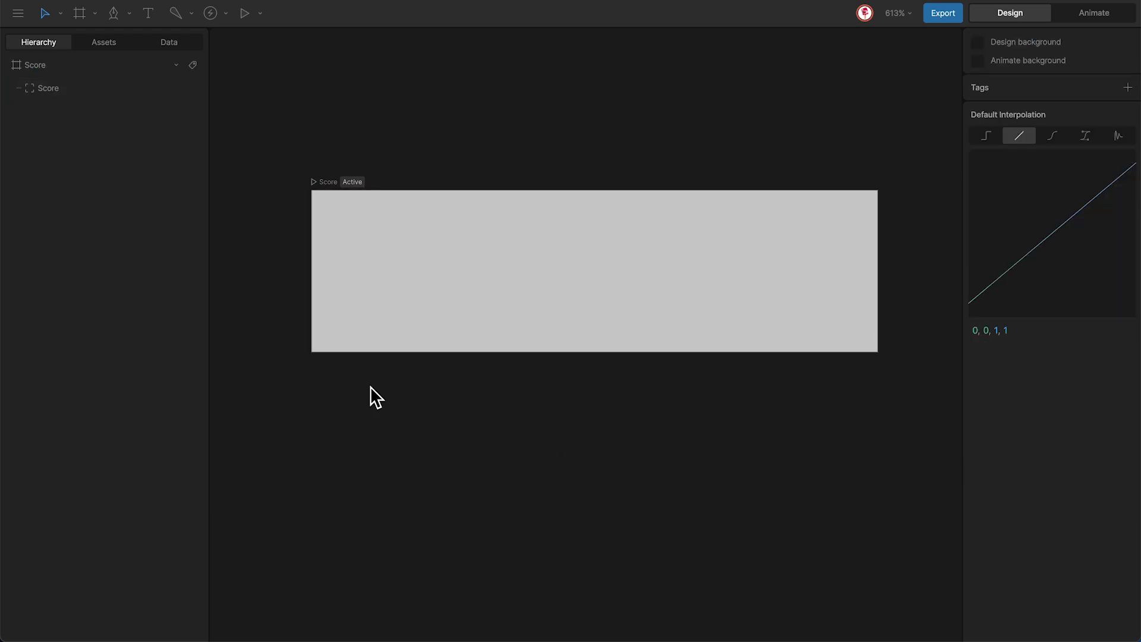
Step: Remove the Score layout's grey background and add two child layouts side by side
{"action": "left_click", "coordinate": [73, 94]}
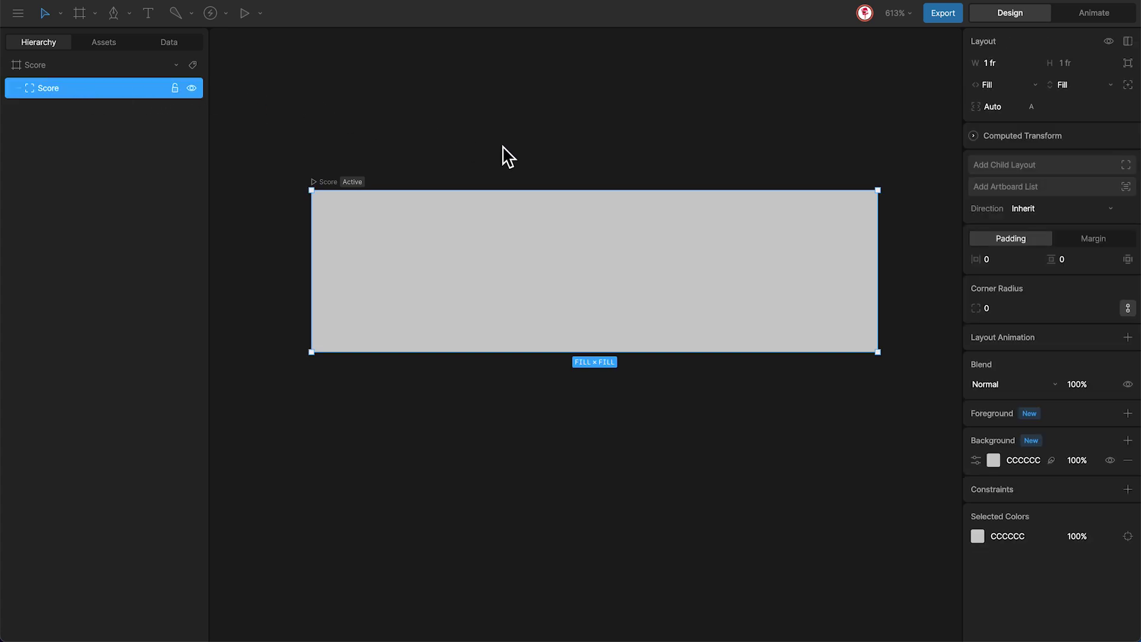
{"action": "left_click", "coordinate": [1128, 460]}
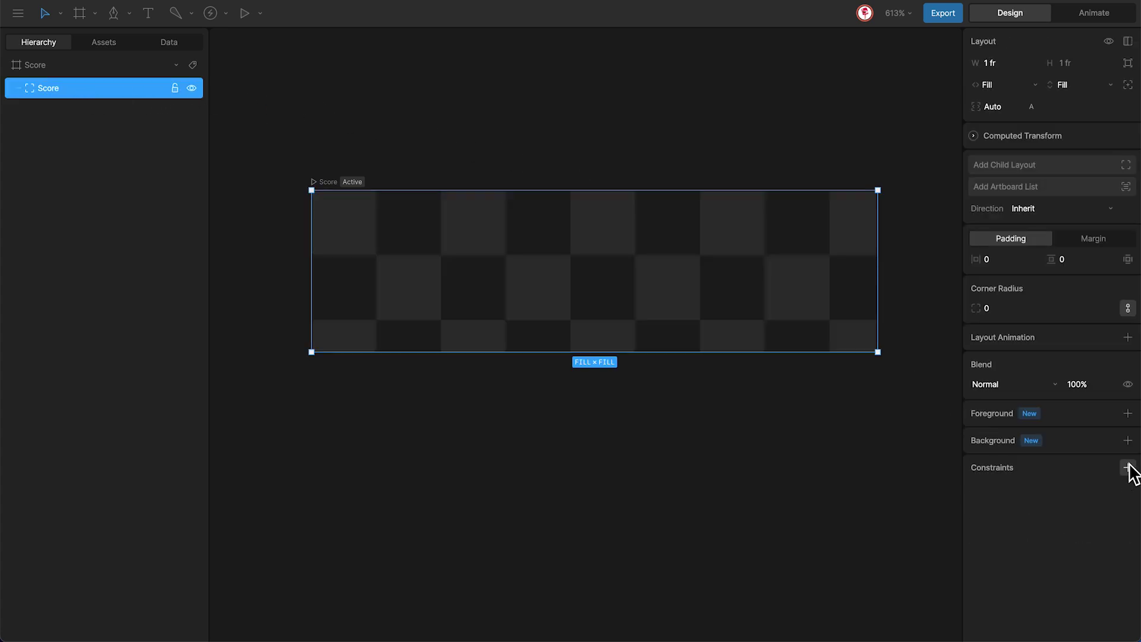
{"action": "left_click", "coordinate": [1065, 166]}
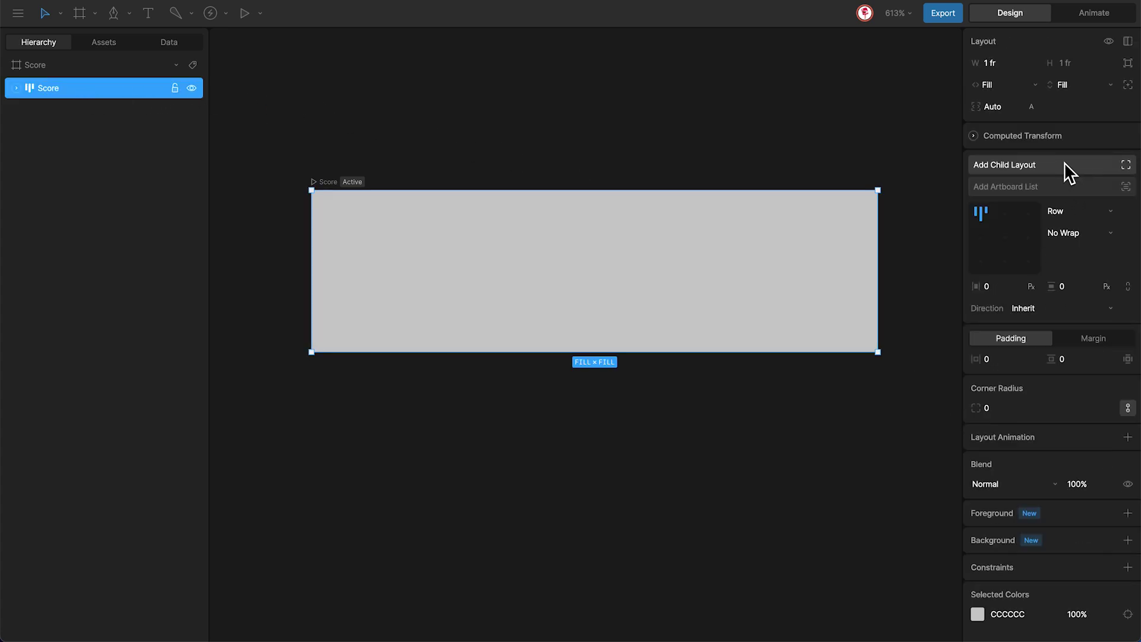
{"action": "left_click", "coordinate": [1065, 165]}
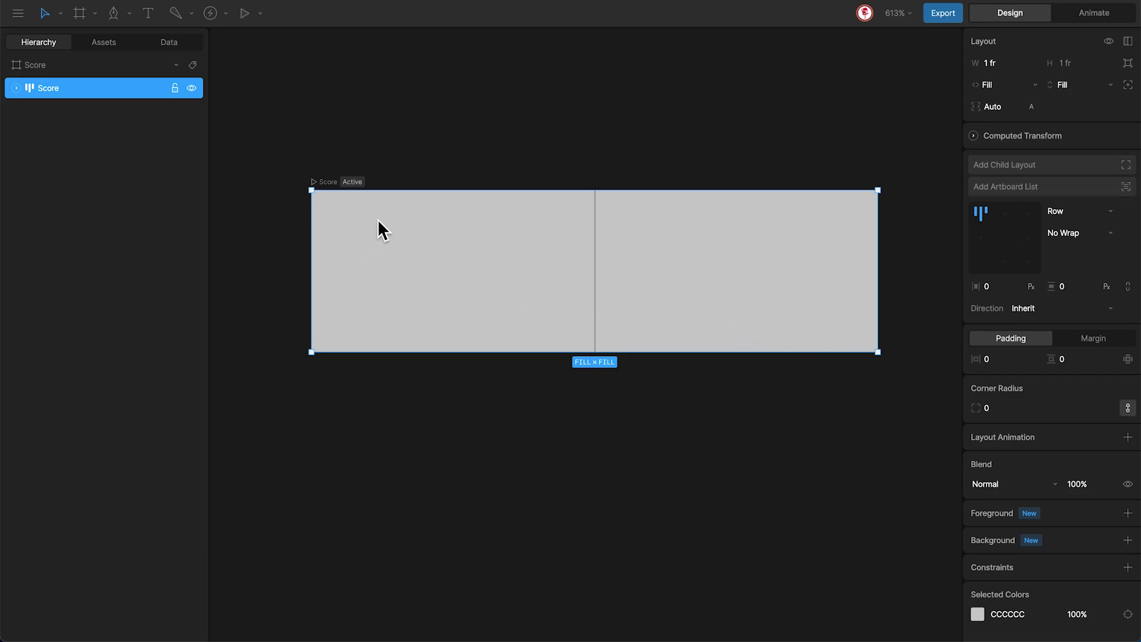
Step: Name the children Value and Icon and remove both grey backgrounds
{"action": "left_click", "coordinate": [16, 88]}
{"action": "double_click", "coordinate": [84, 133]}
{"action": "type", "text": "Value"}
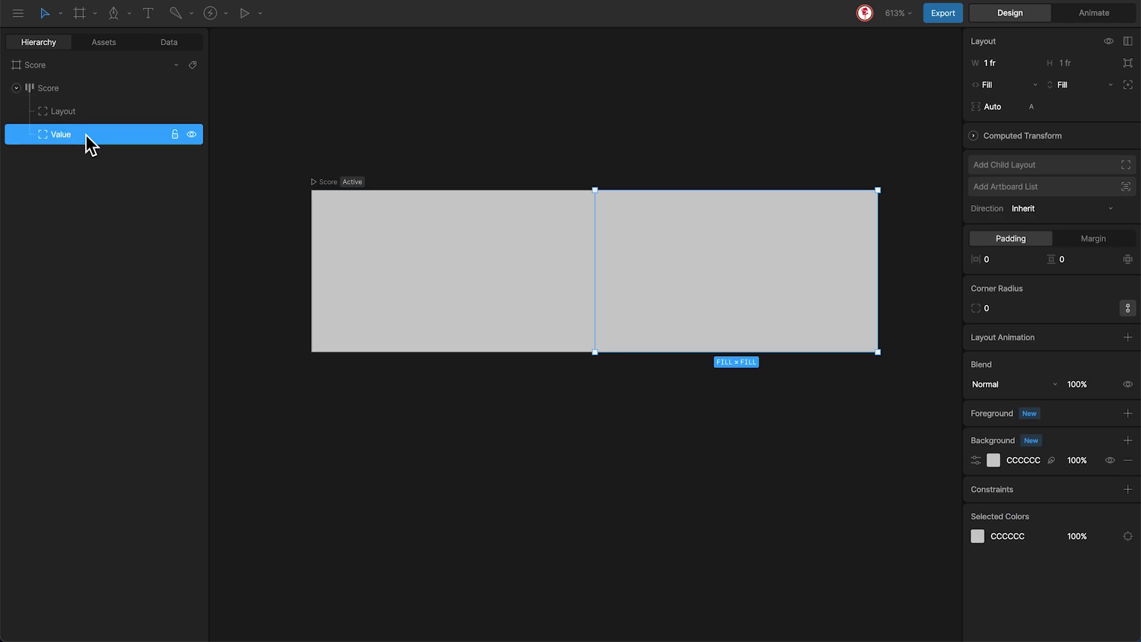
{"action": "double_click", "coordinate": [81, 111]}
{"action": "type", "text": "Icon"}
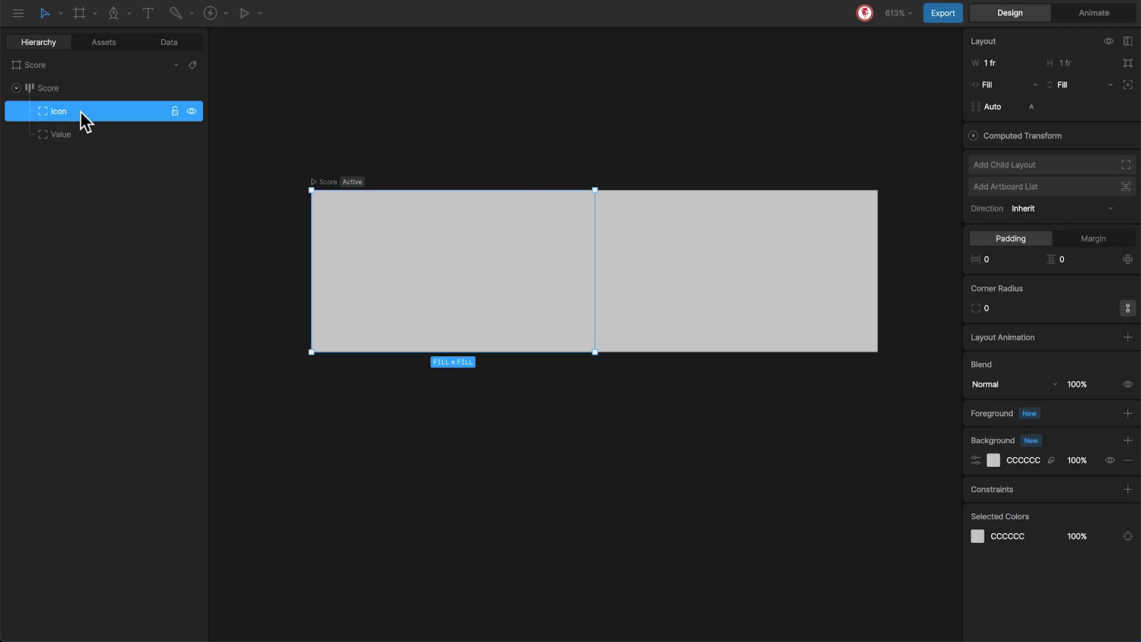
{"action": "left_click", "coordinate": [83, 132], "text": "shift"}
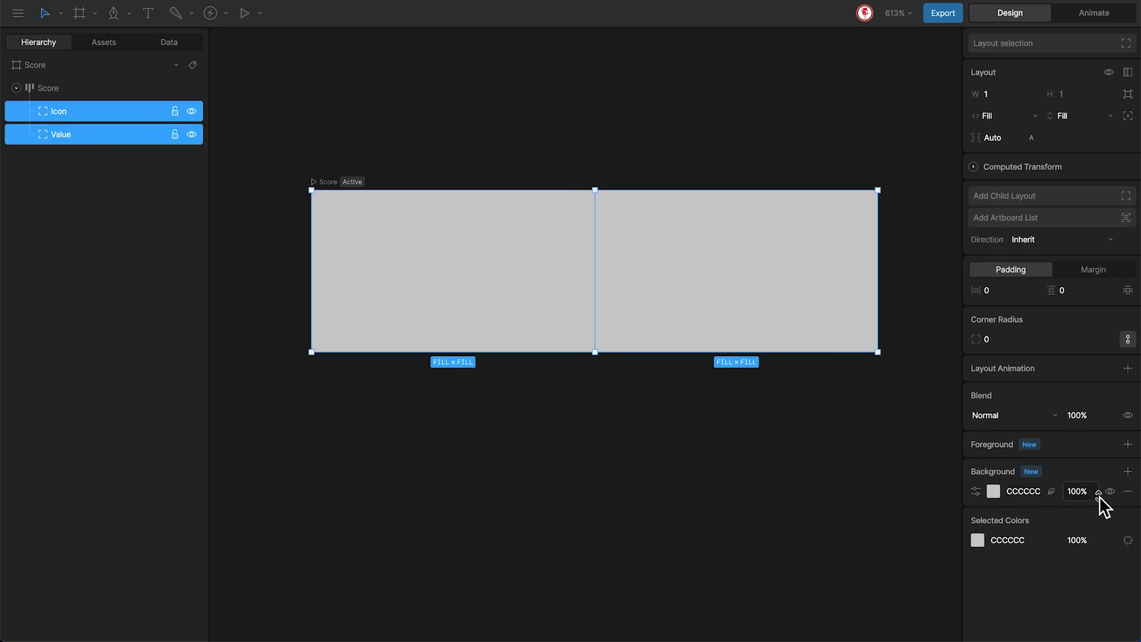
{"action": "left_click", "coordinate": [1127, 491]}
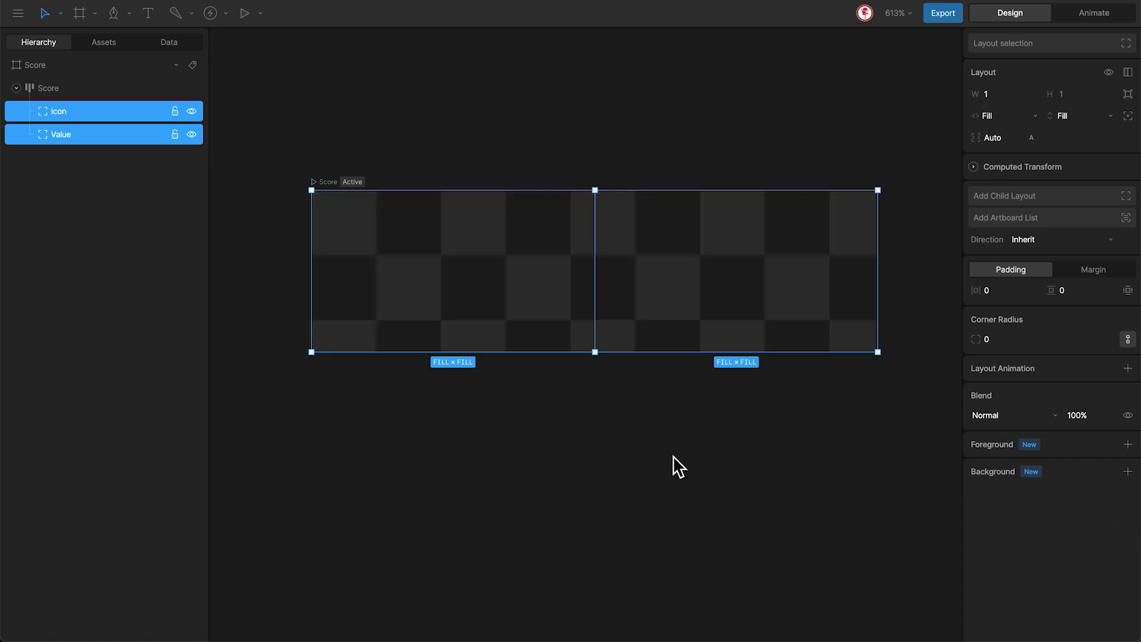
{"action": "left_click", "coordinate": [57, 114]}
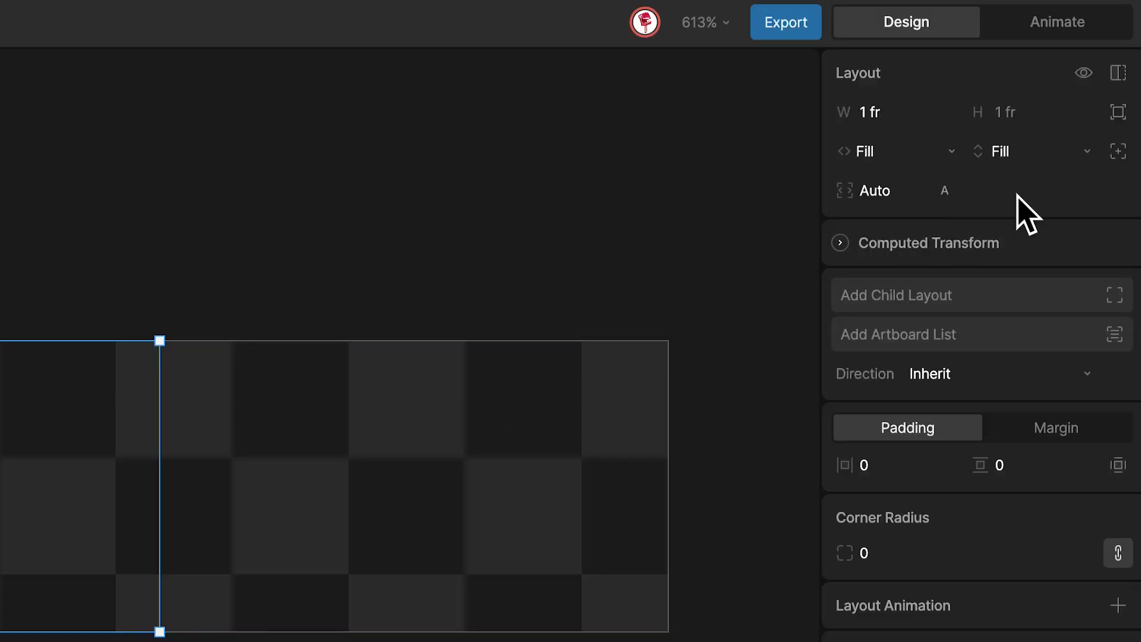
Step: Make the Icon layout absolutely positioned with a fixed 50 × 50 size
{"action": "left_click", "coordinate": [1118, 151]}
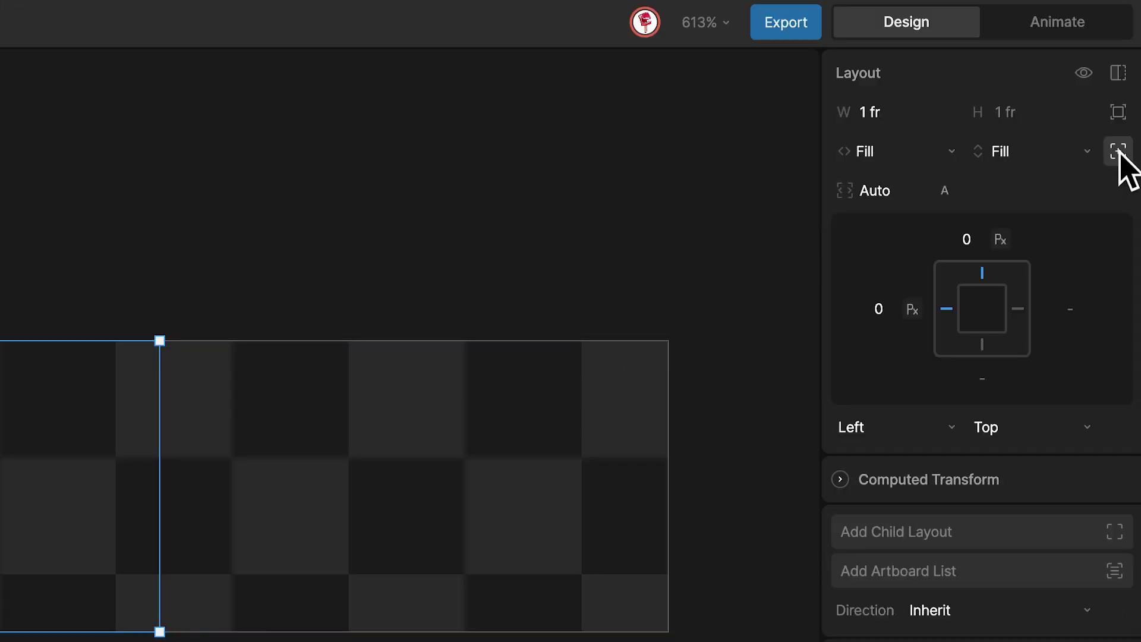
{"action": "left_click", "coordinate": [908, 156]}
{"action": "left_click", "coordinate": [902, 156]}
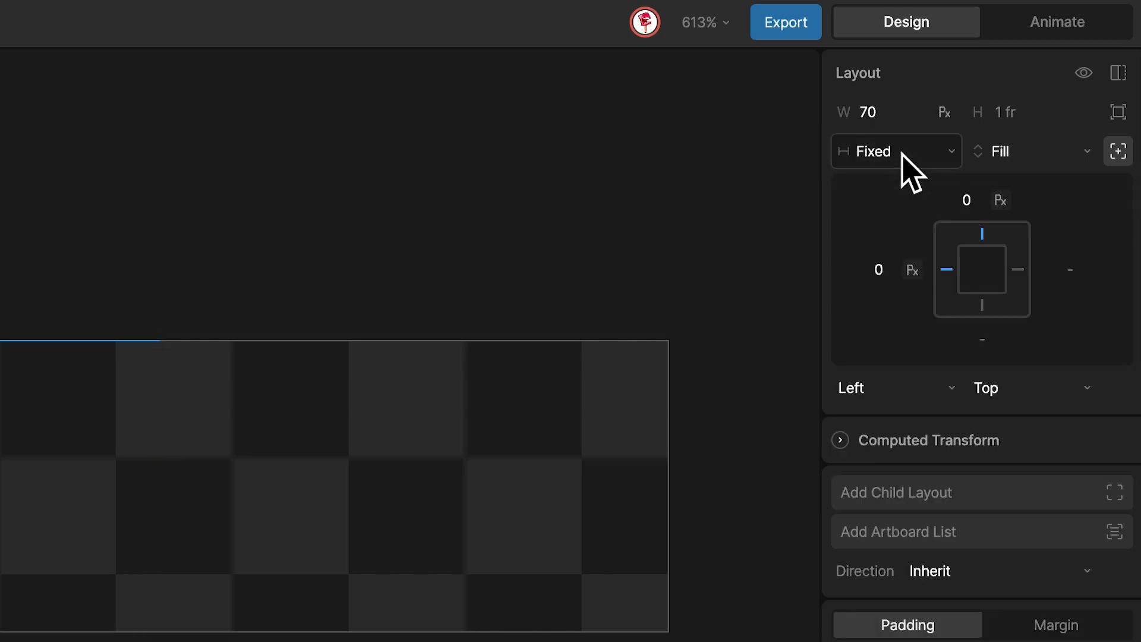
{"action": "left_click", "coordinate": [975, 153]}
{"action": "left_click", "coordinate": [1032, 149]}
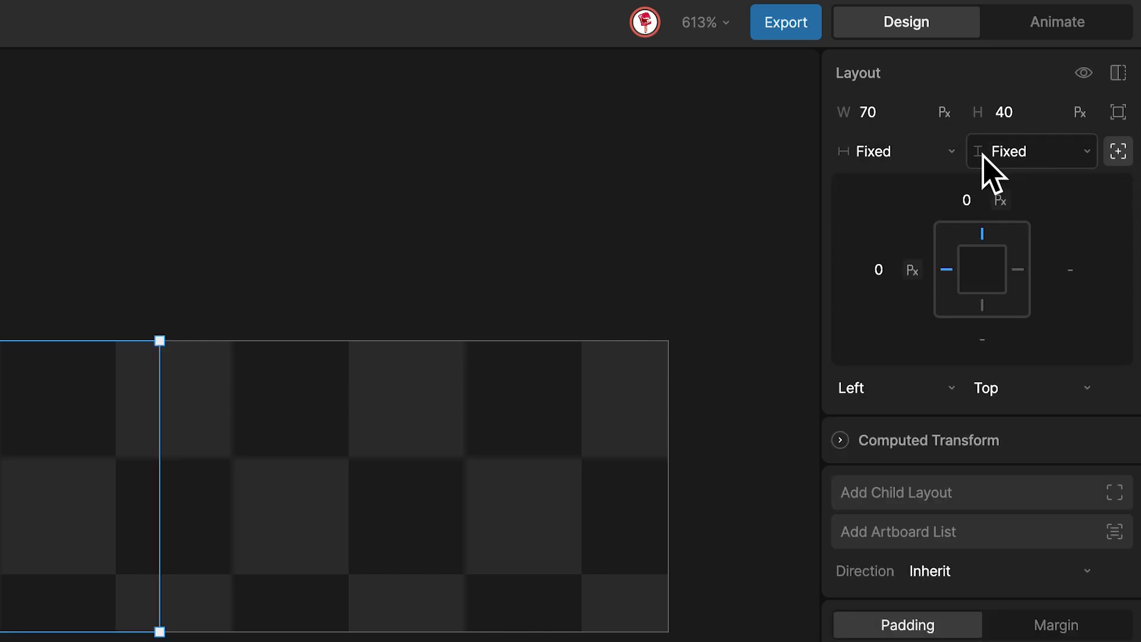
{"action": "left_click", "coordinate": [913, 113]}
{"action": "type", "text": "50"}
{"action": "key", "text": "Return"}
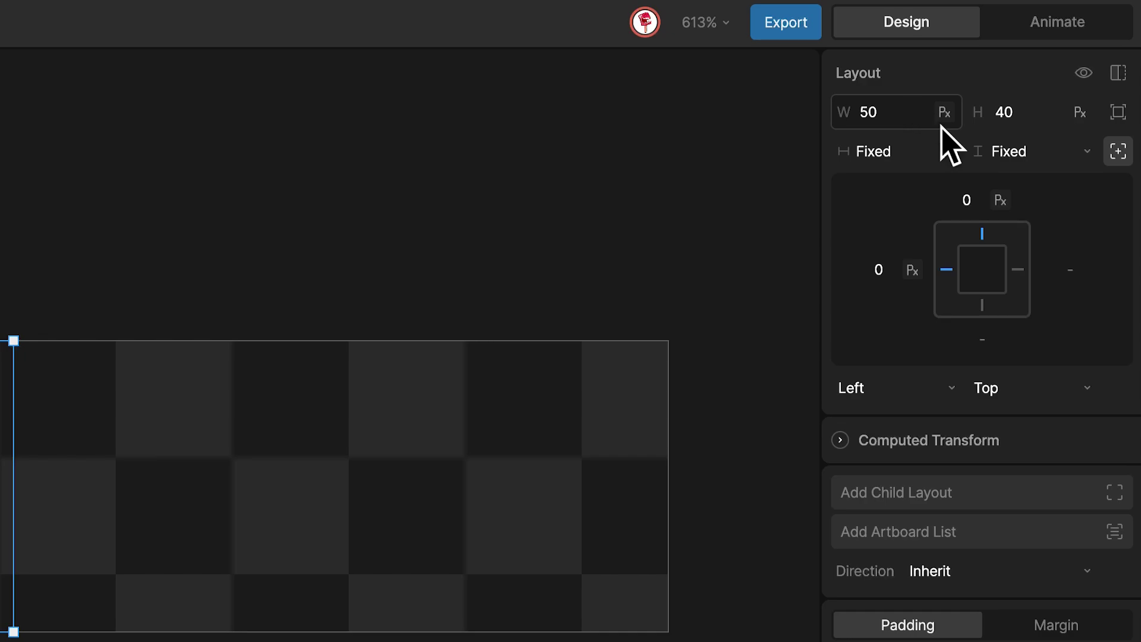
{"action": "left_click", "coordinate": [1030, 113]}
{"action": "type", "text": "50"}
{"action": "key", "text": "Return"}
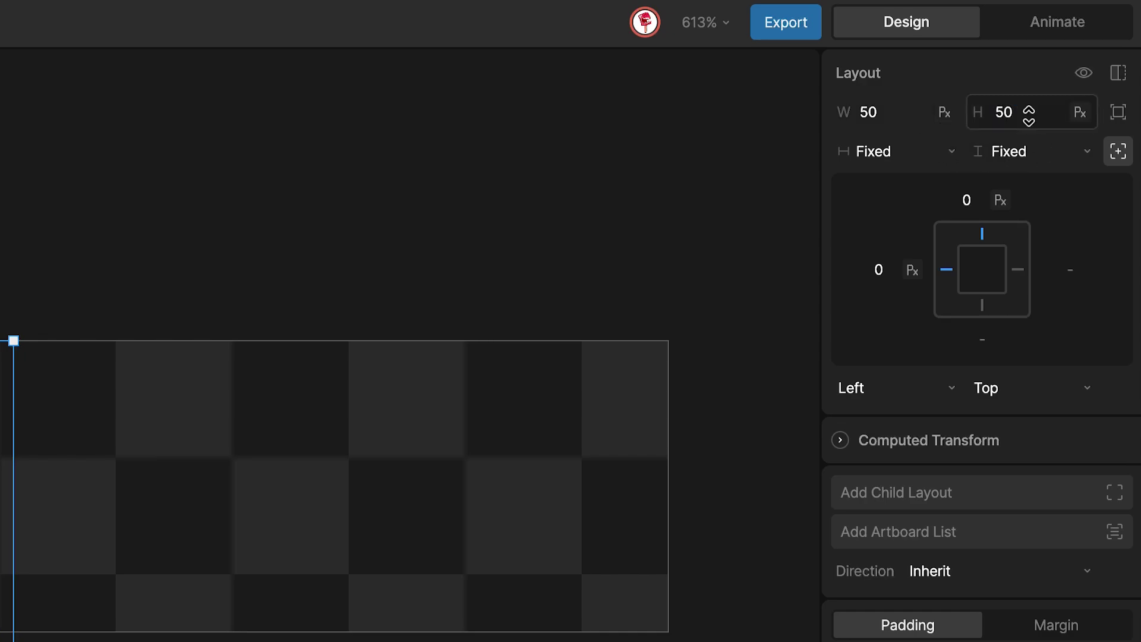
Step: Set Icon's left and top offsets to -5
{"action": "left_click", "coordinate": [896, 271]}
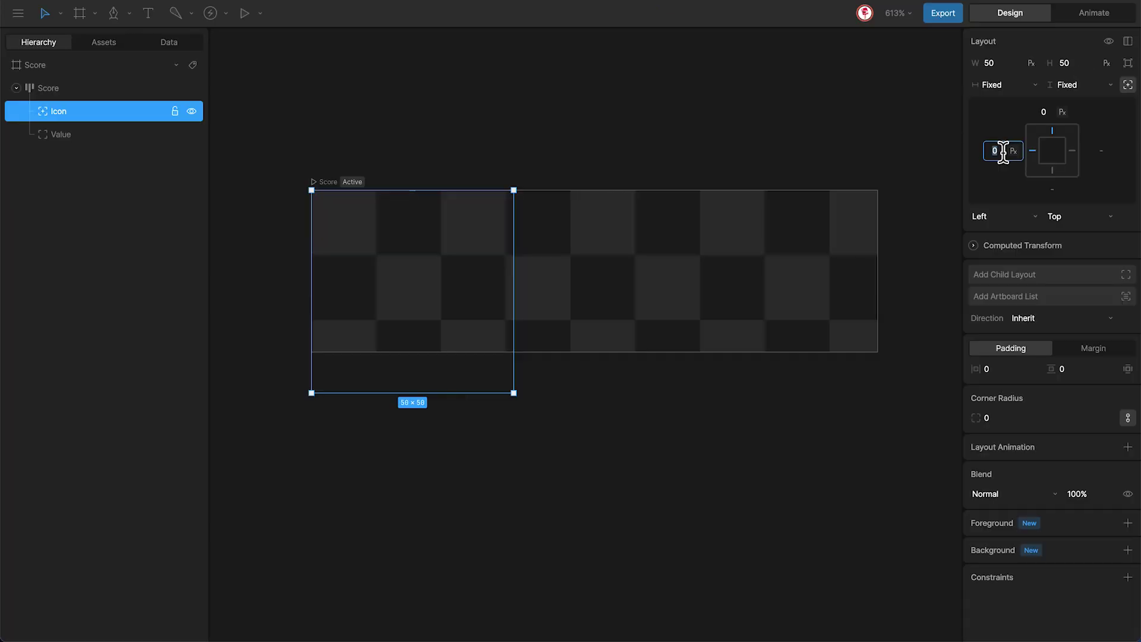
{"action": "key", "text": "Down"}
{"action": "key", "text": "Down"}
{"action": "key", "text": "Down"}
{"action": "key", "text": "Down"}
{"action": "key", "text": "Down"}
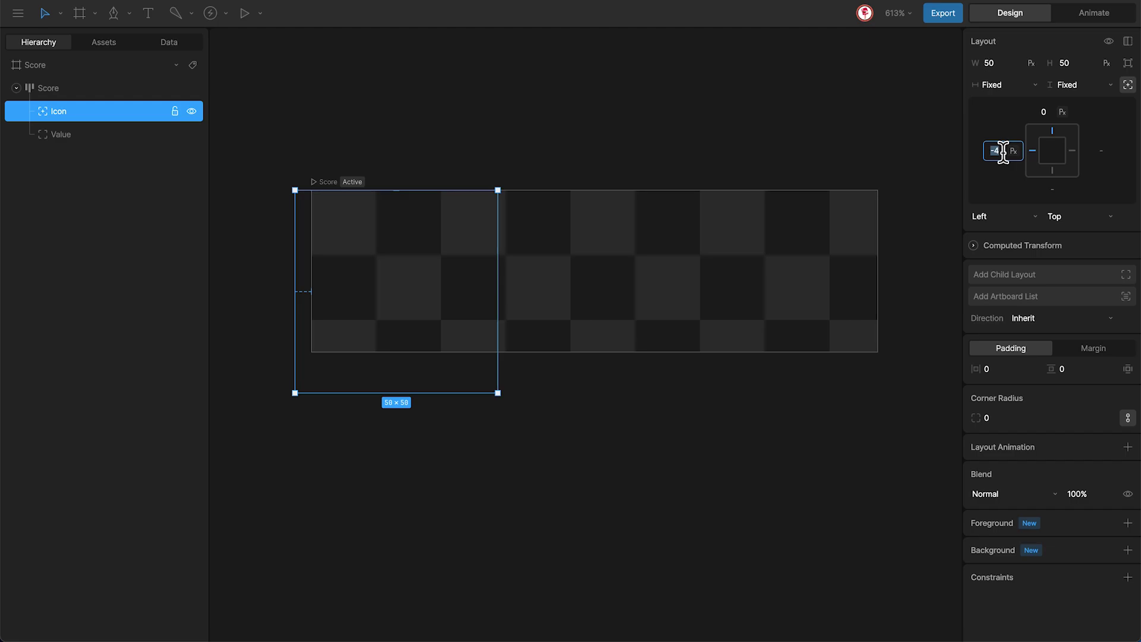
{"action": "left_click", "coordinate": [1046, 113]}
{"action": "key", "text": "Down"}
{"action": "key", "text": "Down"}
{"action": "key", "text": "Down"}
{"action": "key", "text": "Down"}
{"action": "key", "text": "Down"}
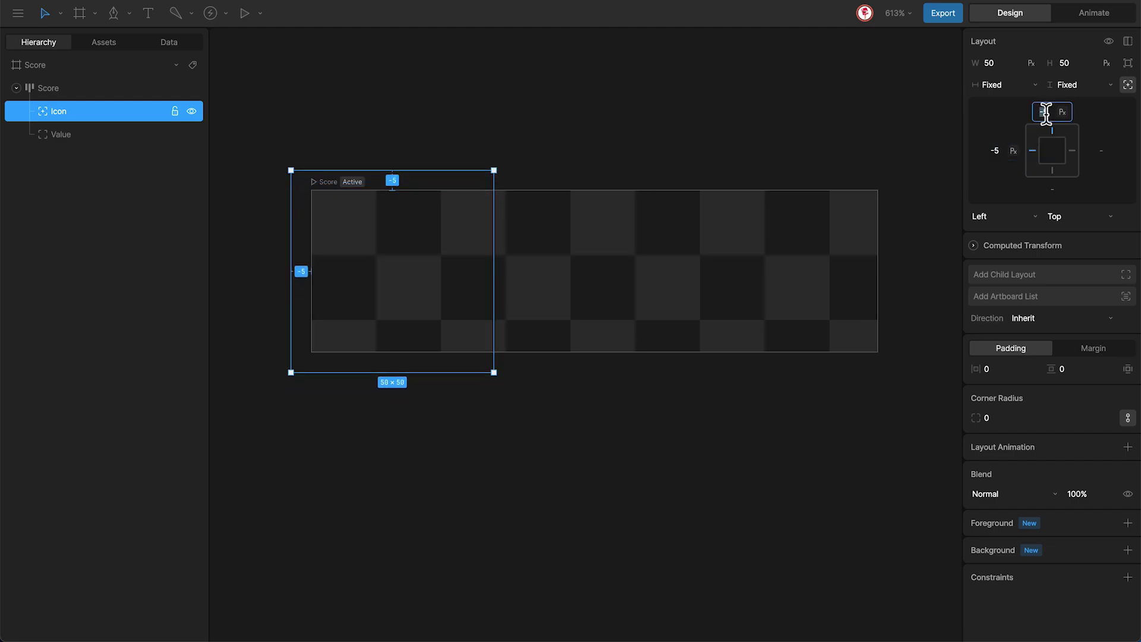
{"action": "left_click", "coordinate": [702, 423]}
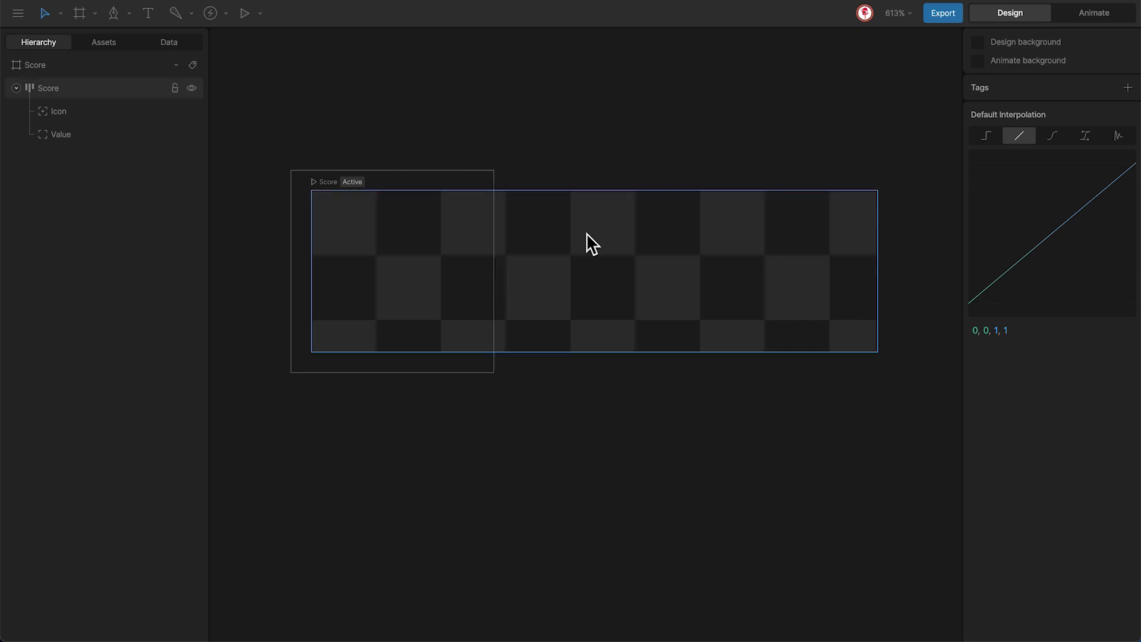
Step: Create a text object reading "text" and nest it under the Value layout
{"action": "key", "text": "t"}
{"action": "left_click", "coordinate": [582, 217]}
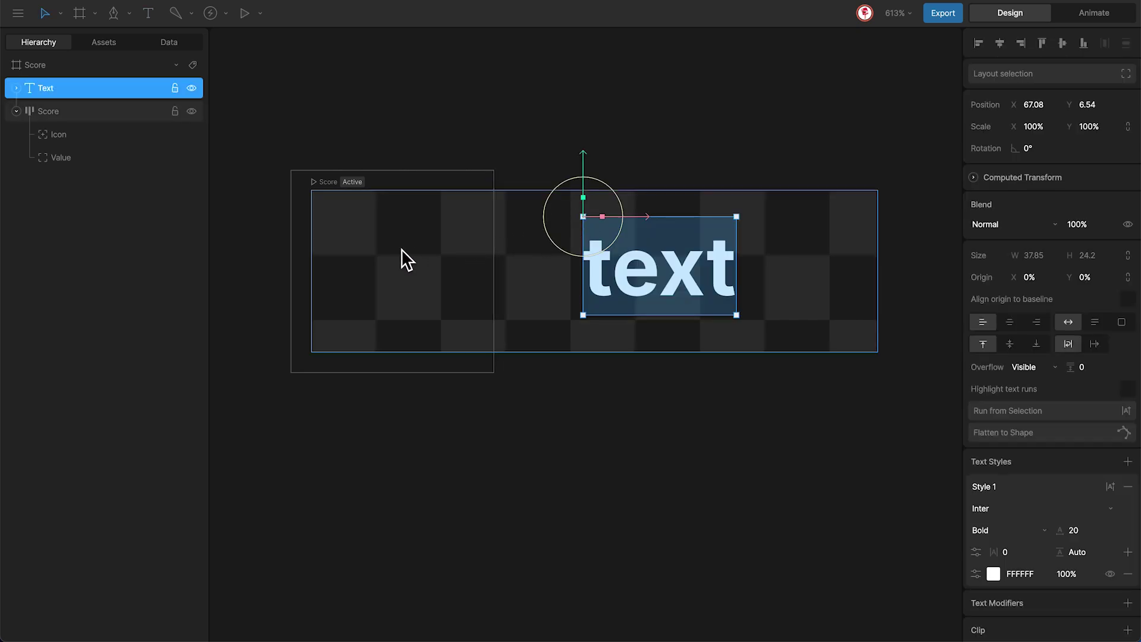
{"action": "left_click", "coordinate": [113, 95]}
{"action": "left_click_drag", "start_coordinate": [113, 95], "coordinate": [103, 152]}
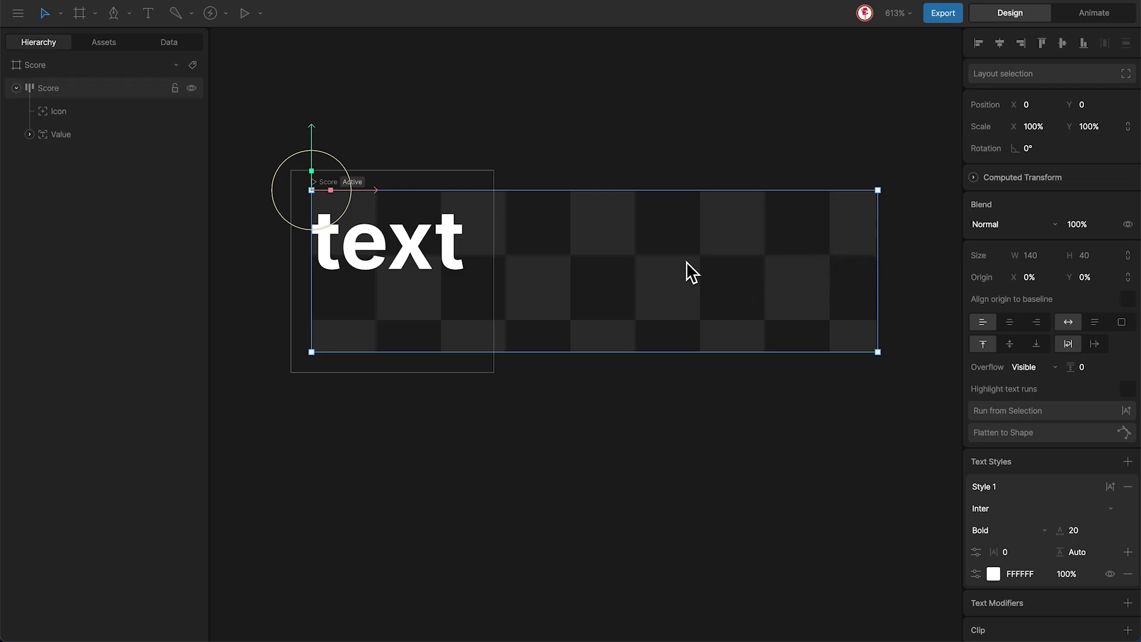
{"action": "left_click", "coordinate": [28, 134]}
Step: Wrap the Text object in its own layout and turn off absolute positioning
{"action": "left_click", "coordinate": [100, 156]}
{"action": "right_click", "coordinate": [100, 156]}
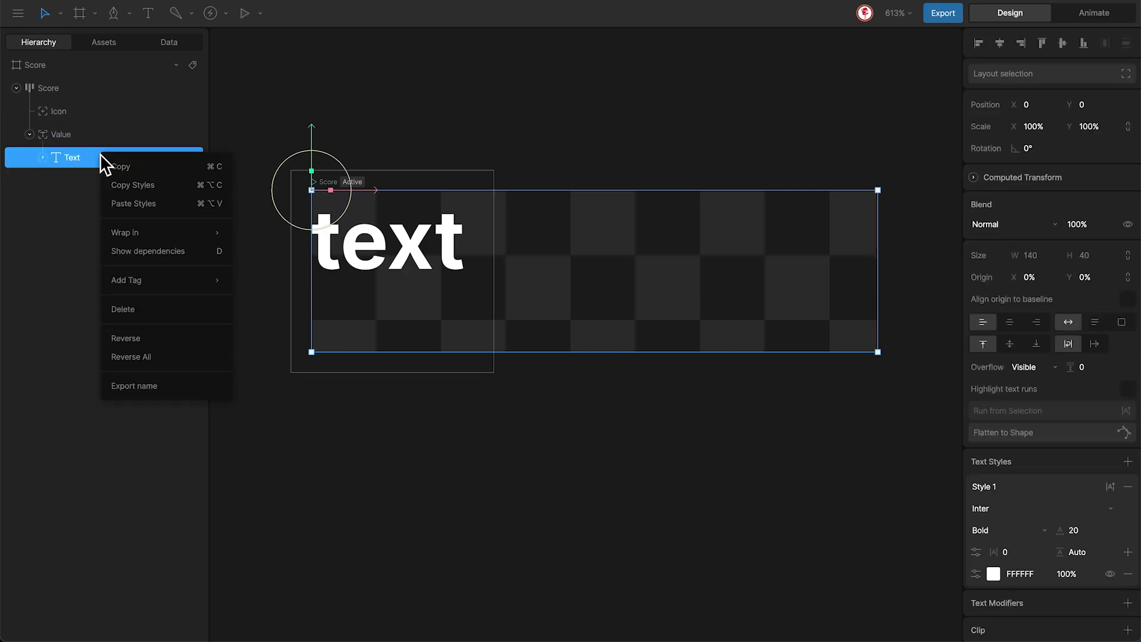
{"action": "mouse_move", "coordinate": [117, 225]}
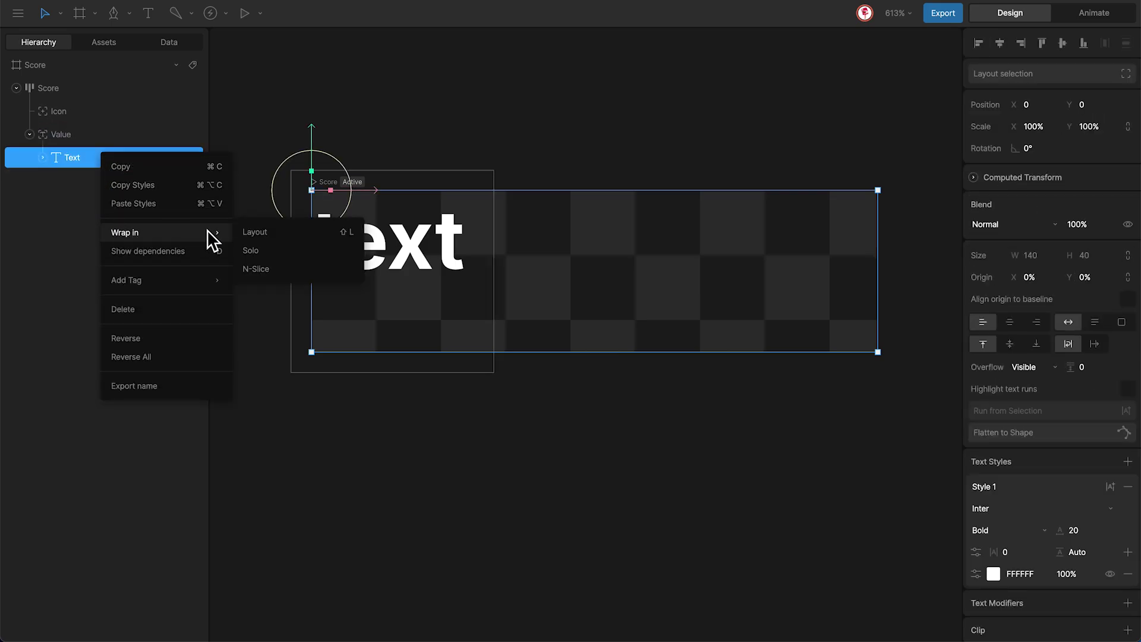
{"action": "left_click", "coordinate": [252, 231]}
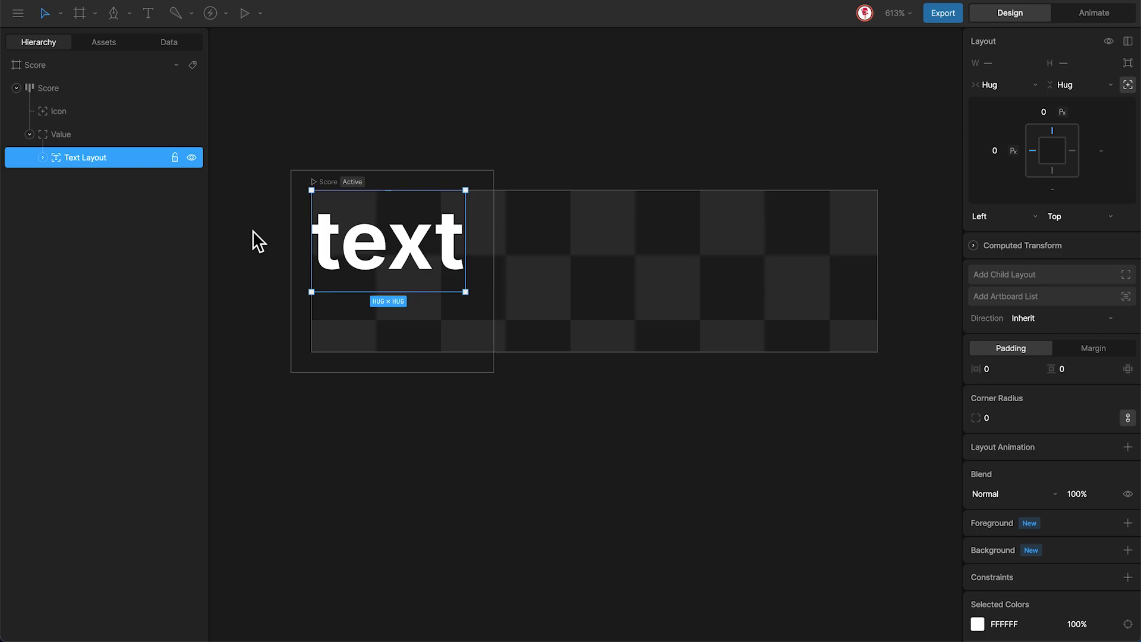
{"action": "left_click", "coordinate": [1126, 86]}
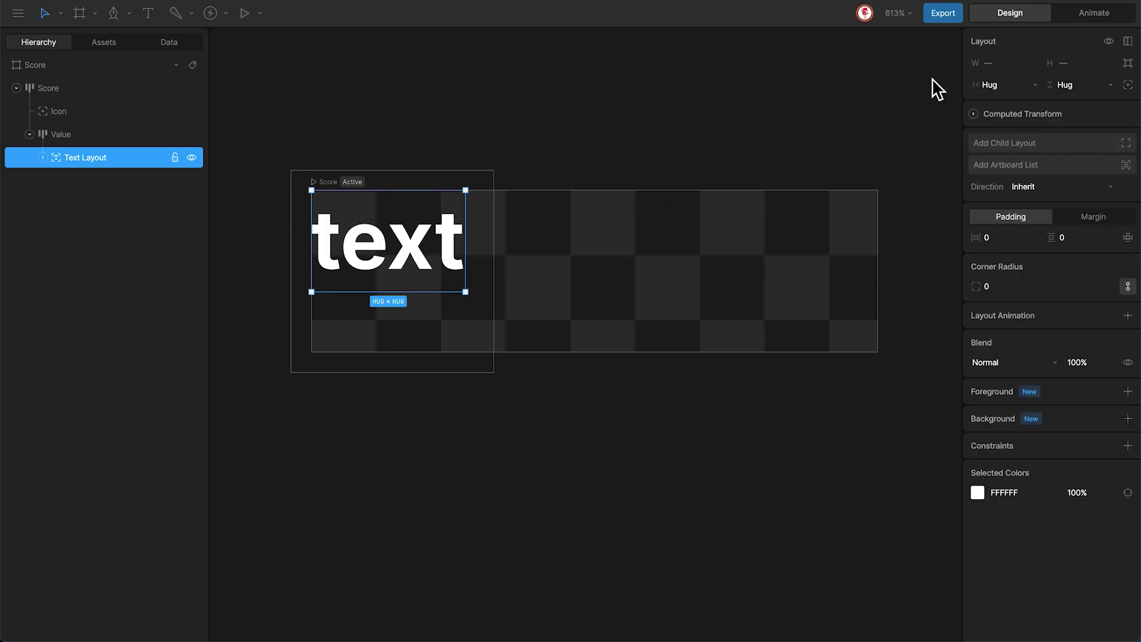
Step: Align Value's content to the right-middle with a left padding of 10
{"action": "left_click", "coordinate": [77, 139]}
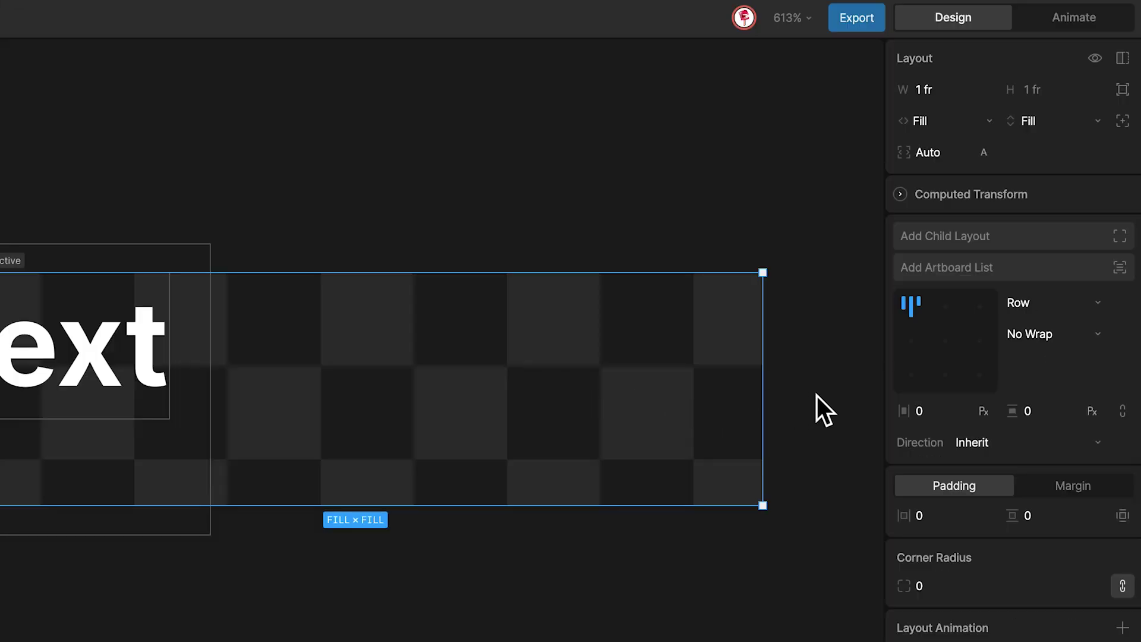
{"action": "left_click", "coordinate": [951, 338]}
{"action": "left_click", "coordinate": [987, 341]}
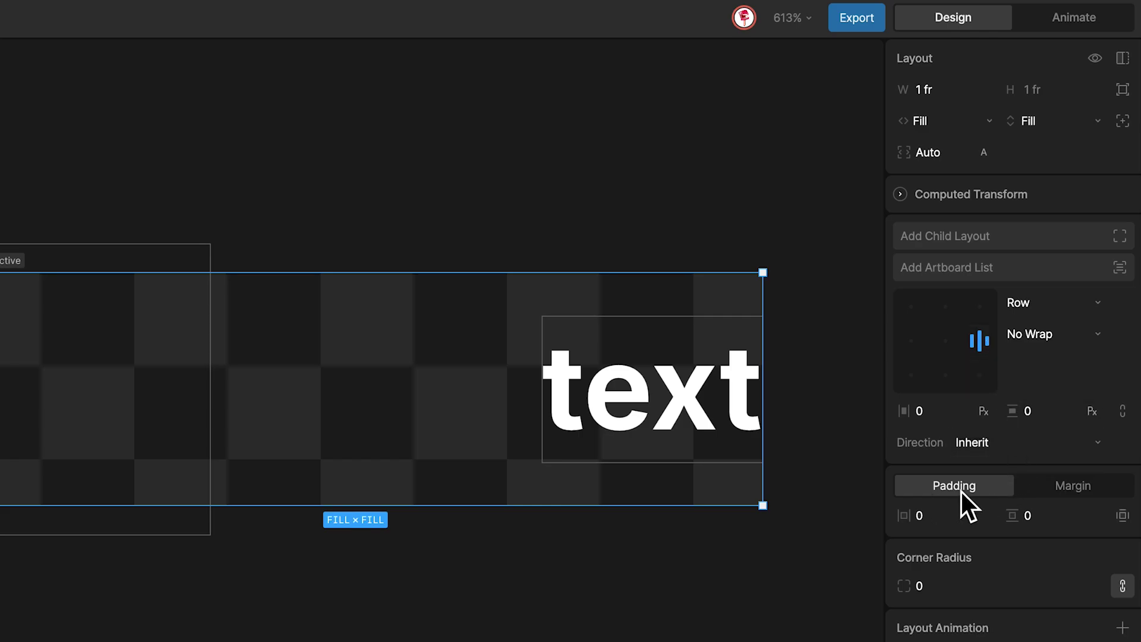
{"action": "left_click", "coordinate": [936, 515]}
{"action": "type", "text": "10"}
{"action": "key", "text": "Return"}
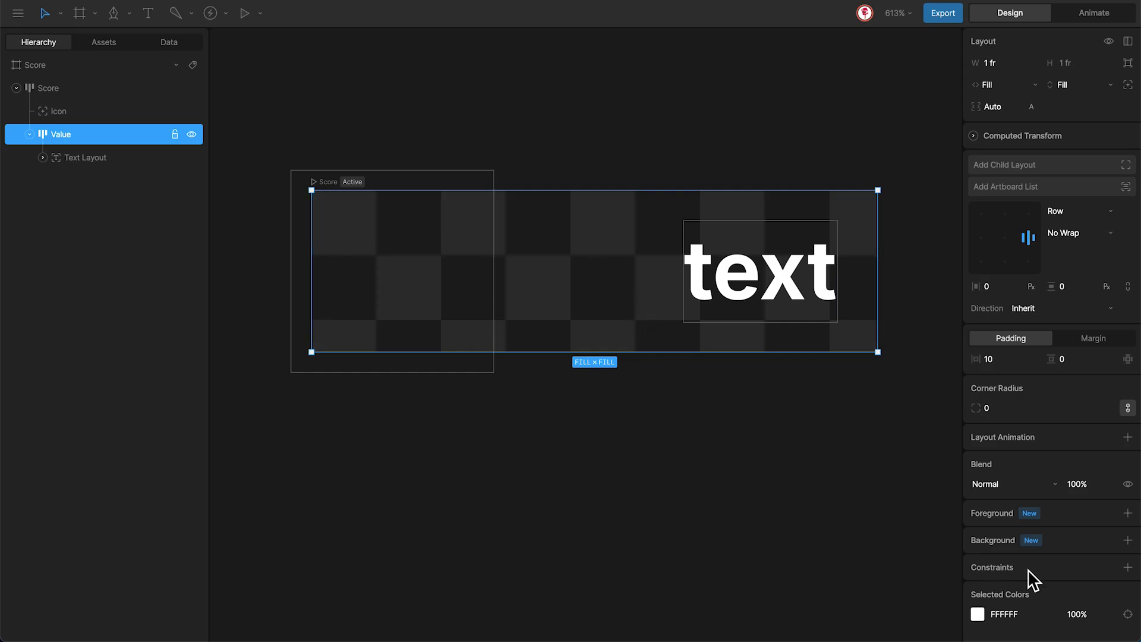
Step: Give Value a solid 000000 black background fill with corner radius 10
{"action": "left_click", "coordinate": [1128, 540]}
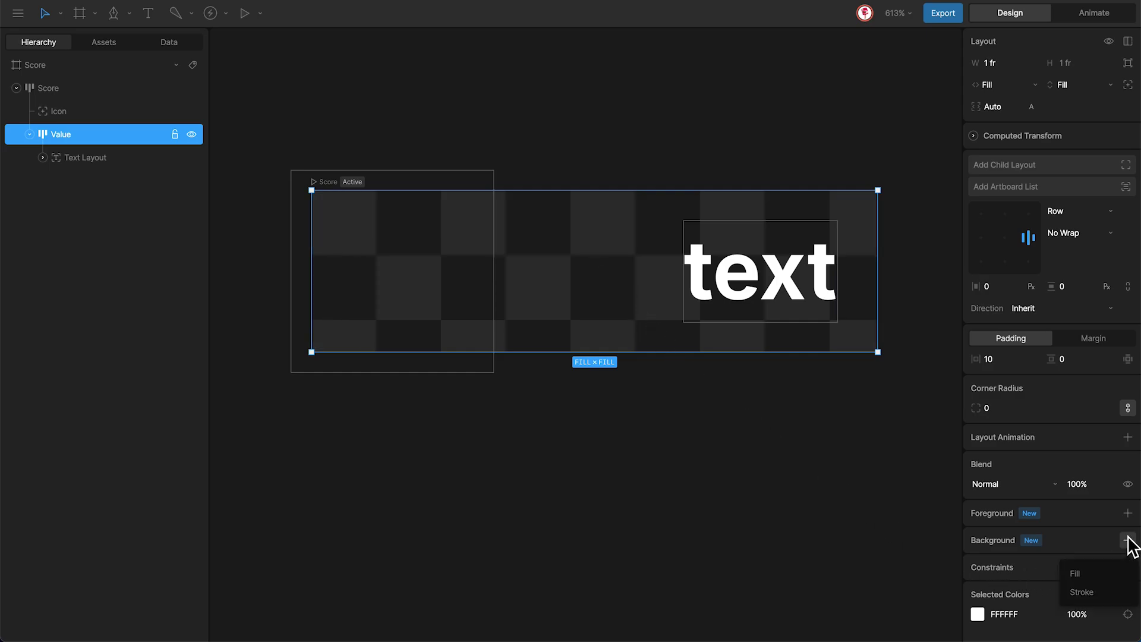
{"action": "left_click", "coordinate": [1089, 575]}
{"action": "left_click", "coordinate": [994, 560]}
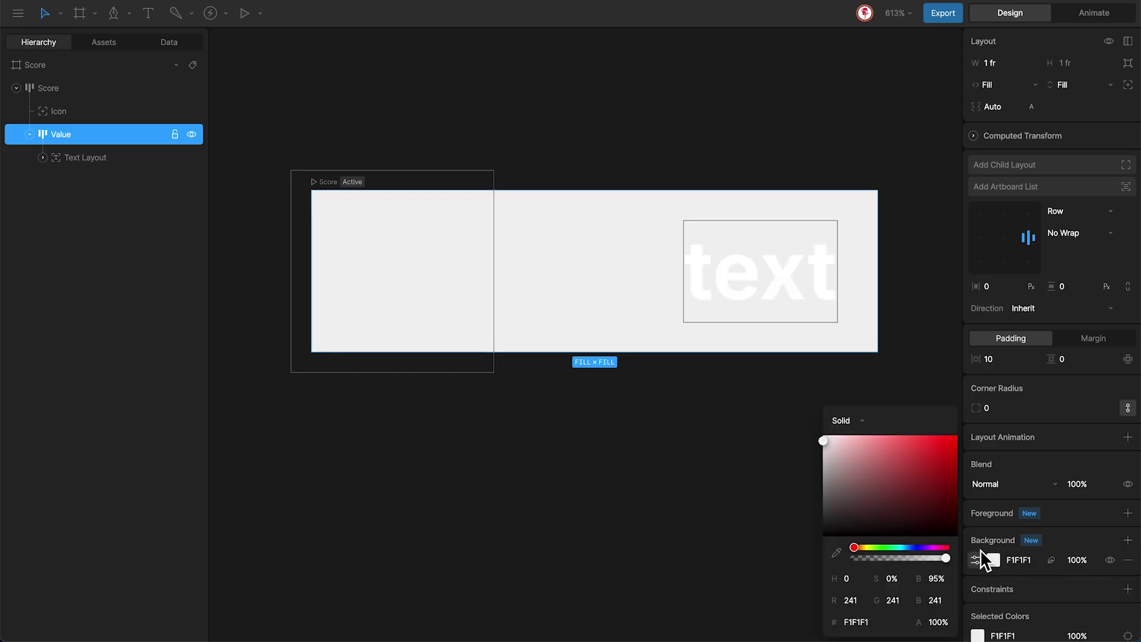
{"action": "left_click_drag", "start_coordinate": [868, 512], "coordinate": [821, 543]}
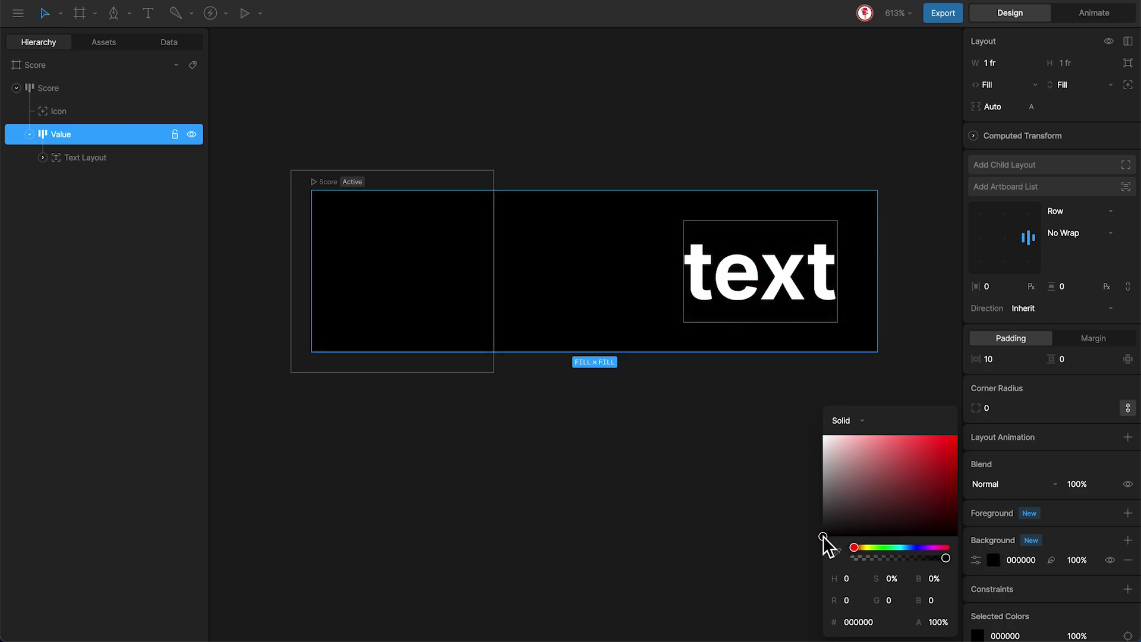
{"action": "left_click", "coordinate": [1006, 408]}
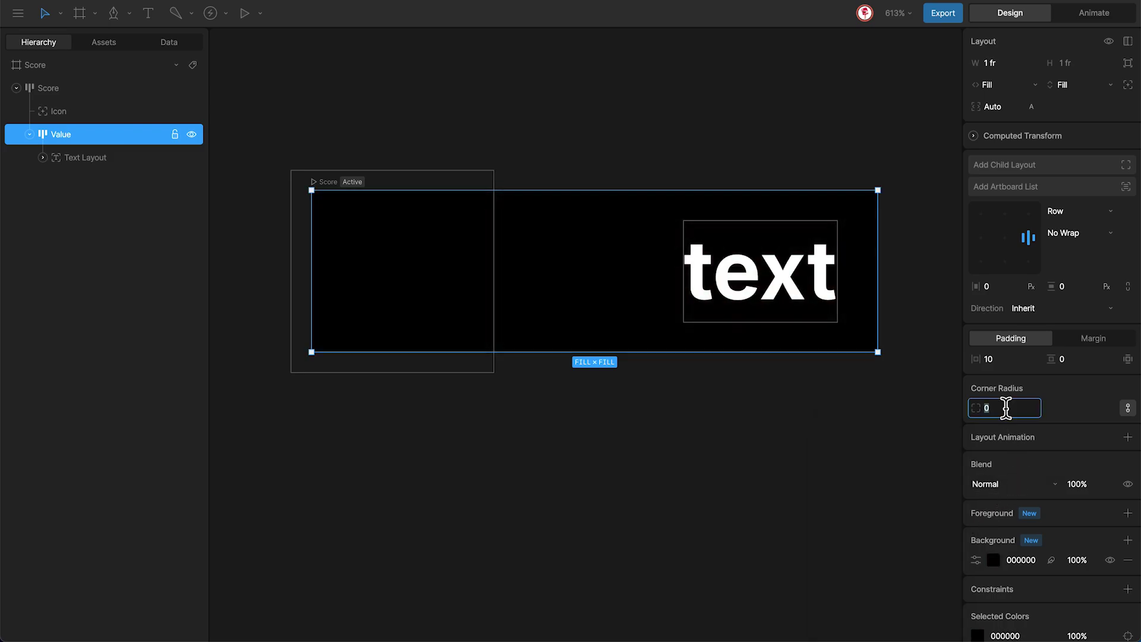
{"action": "type", "text": "10"}
{"action": "key", "text": "Return"}
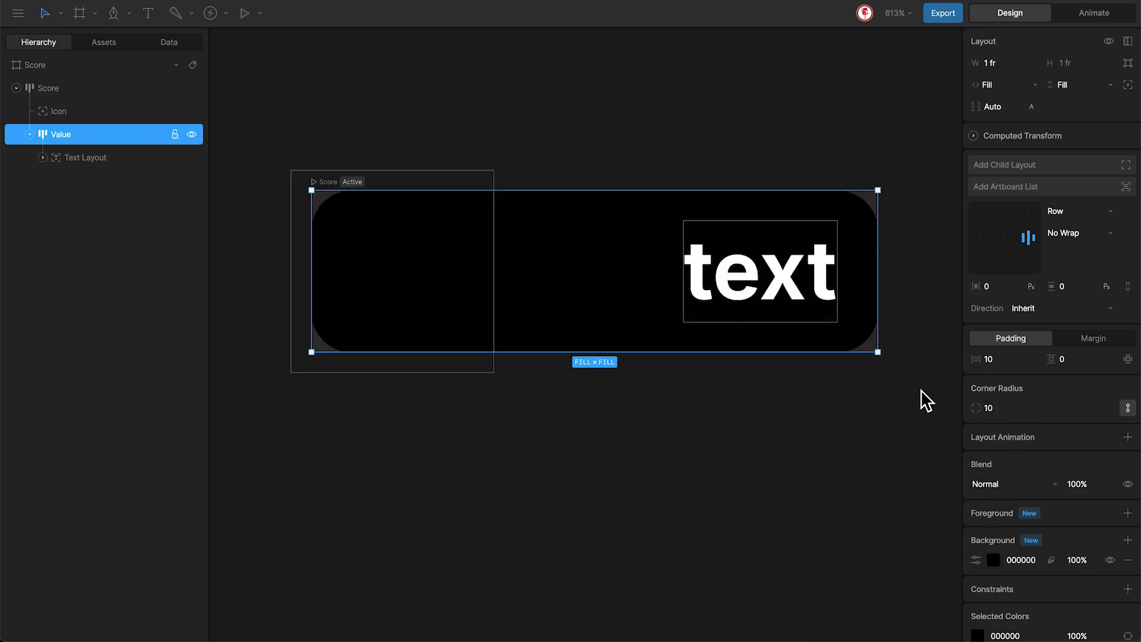
{"action": "left_click", "coordinate": [661, 442]}
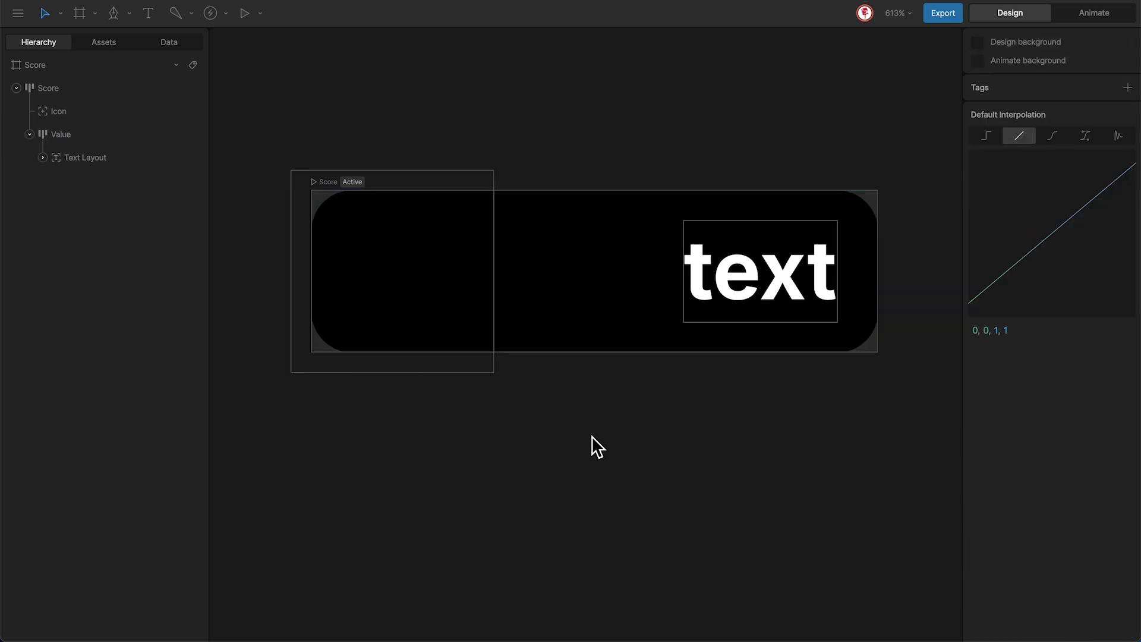
Step: Preview the Gem, Star and Coin images in the Assets panel
{"action": "left_click", "coordinate": [110, 43]}
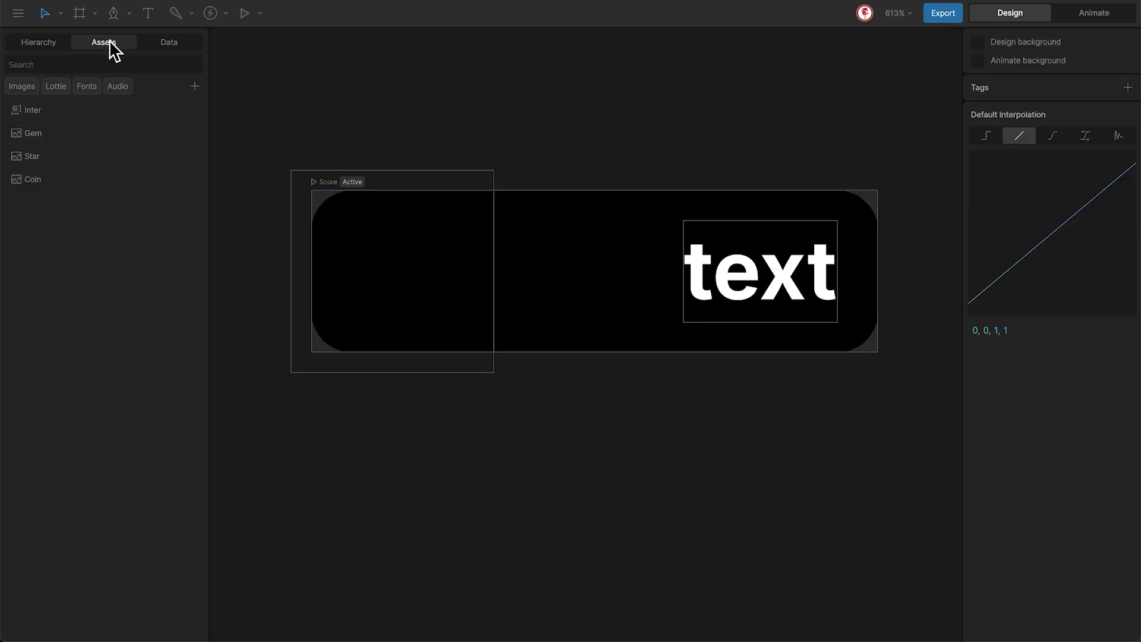
{"action": "left_click", "coordinate": [78, 132]}
{"action": "left_click", "coordinate": [74, 154]}
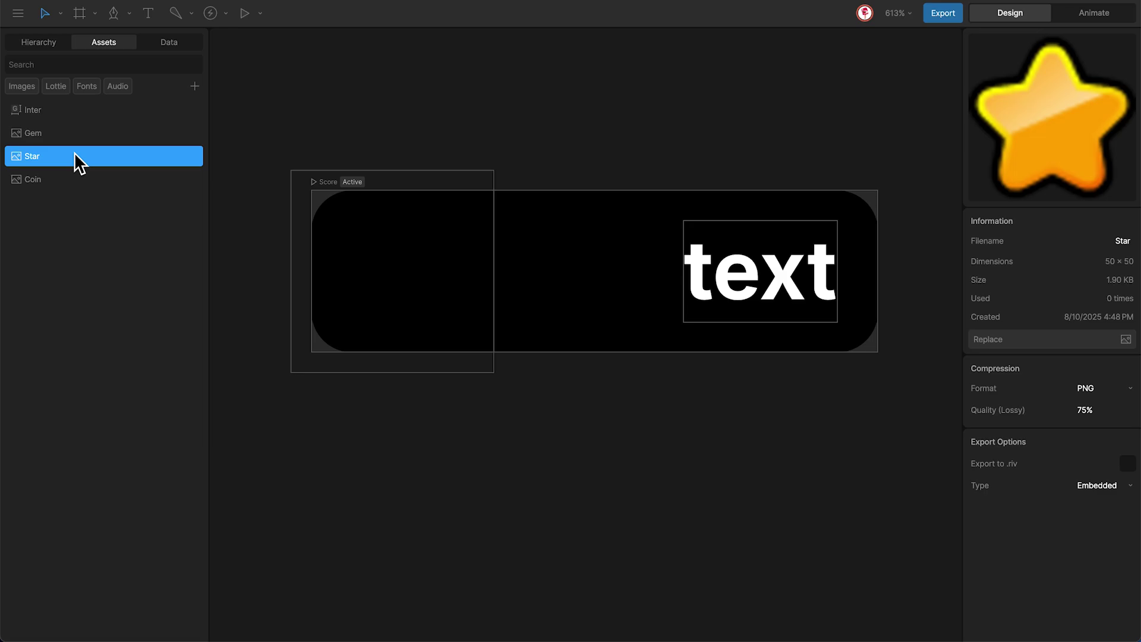
{"action": "left_click", "coordinate": [71, 181]}
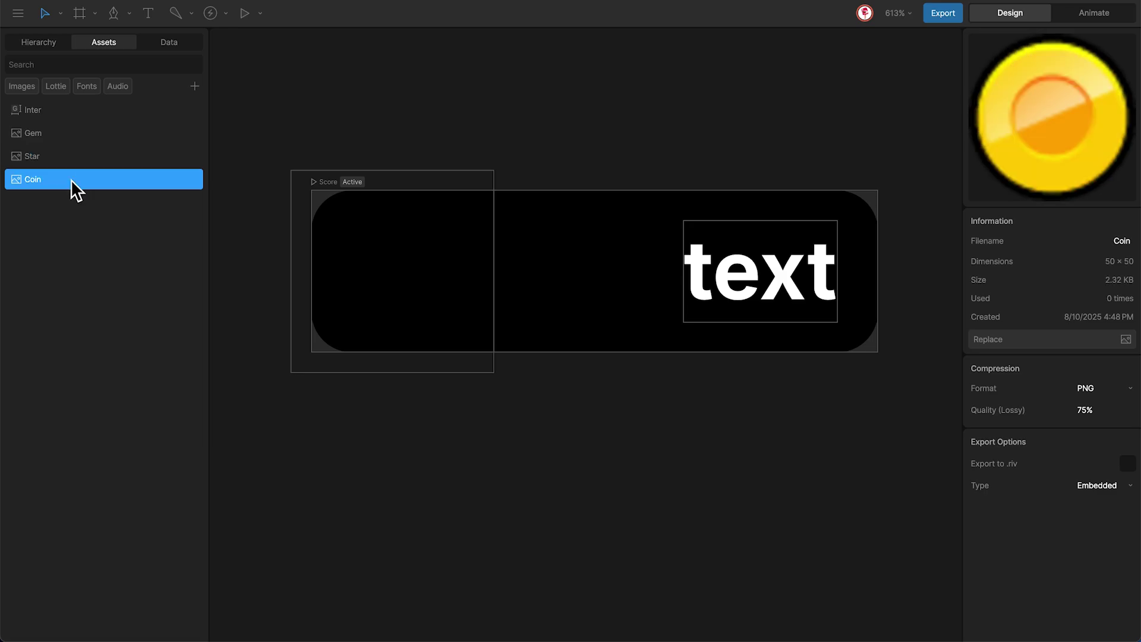
{"action": "left_click", "coordinate": [51, 156]}
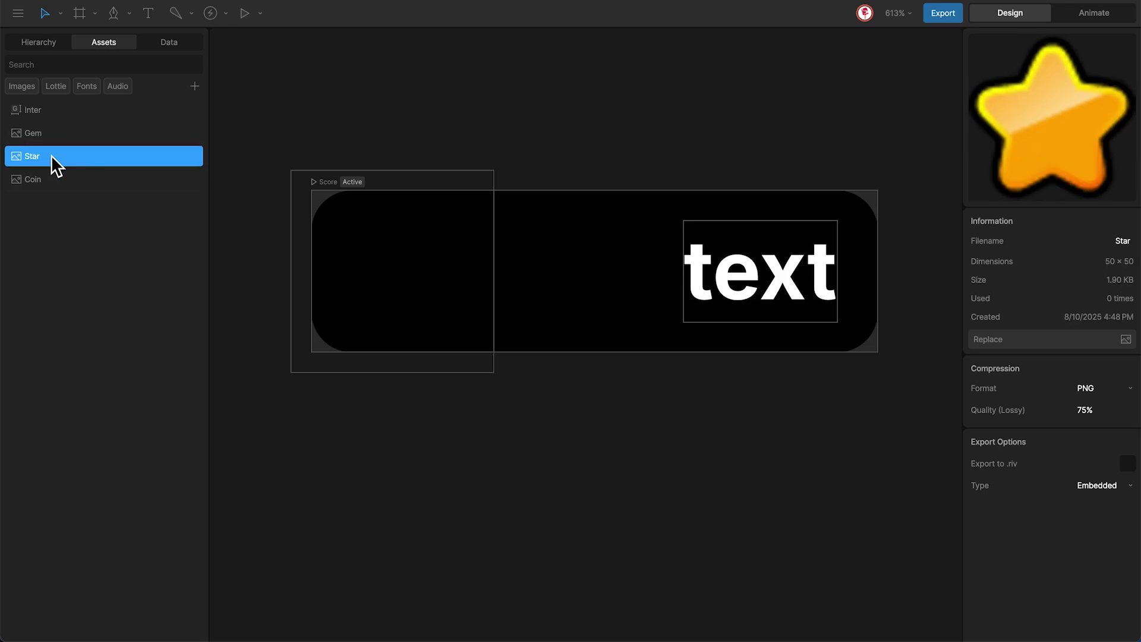
Step: Place the Star image on the Score artboard and nest it inside Icon
{"action": "left_click_drag", "start_coordinate": [54, 165], "coordinate": [402, 262]}
{"action": "scroll", "coordinate": [402, 262], "scroll_direction": "down", "scroll_amount": 3}
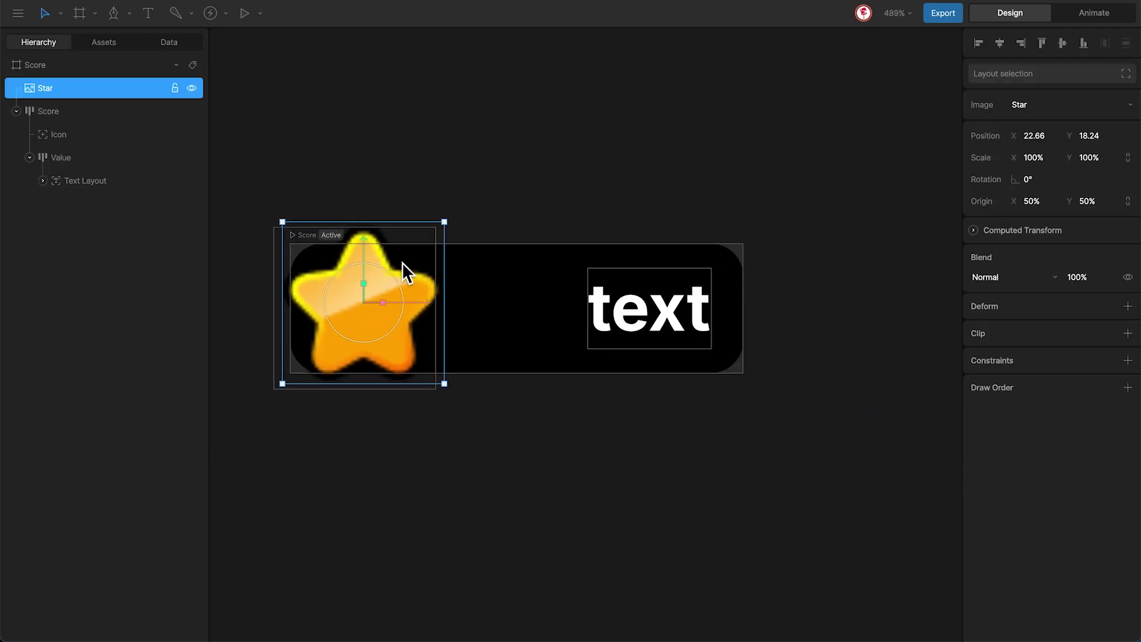
{"action": "scroll", "coordinate": [402, 262], "scroll_direction": "left", "scroll_amount": 1}
{"action": "scroll", "coordinate": [402, 262], "scroll_direction": "left", "scroll_amount": 1}
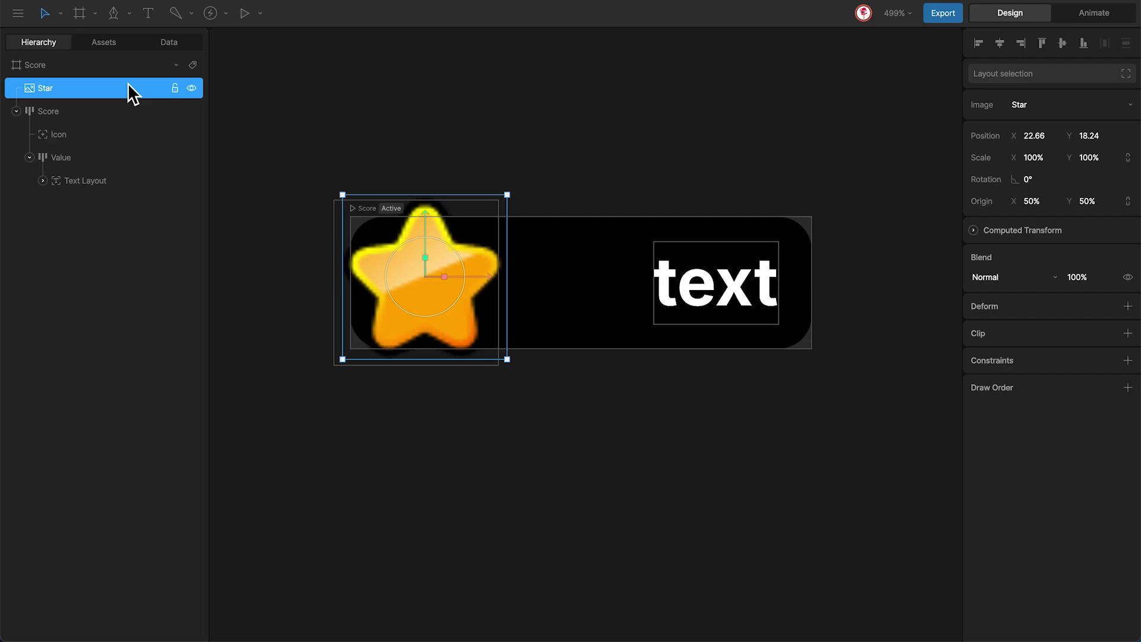
{"action": "left_click_drag", "start_coordinate": [128, 85], "coordinate": [111, 134]}
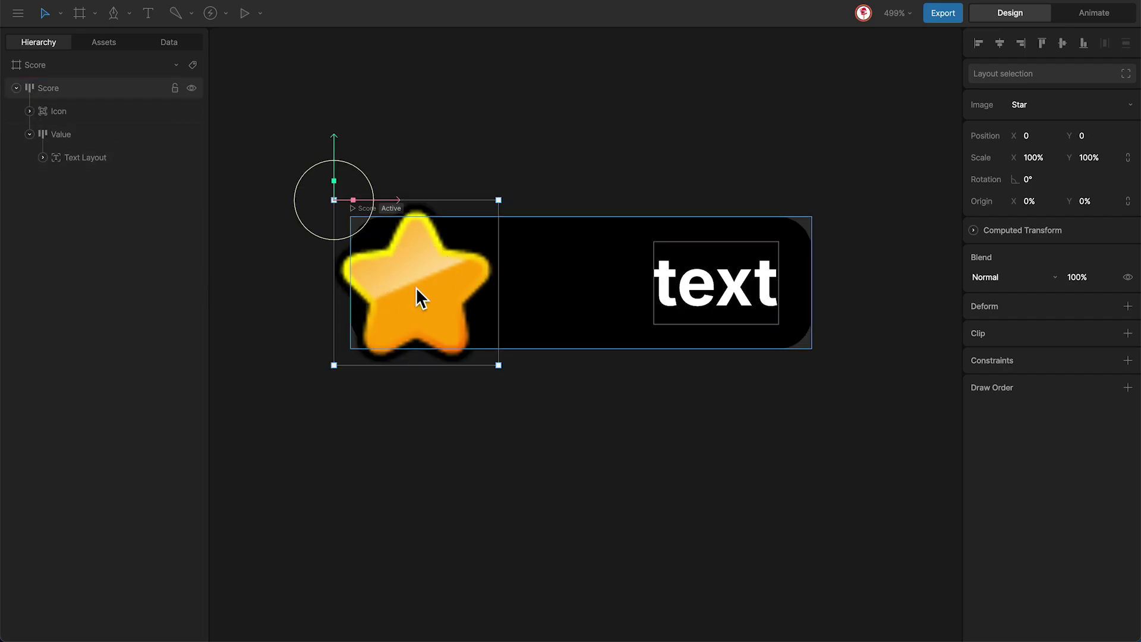
{"action": "scroll", "coordinate": [418, 294], "scroll_direction": "up", "scroll_amount": 5}
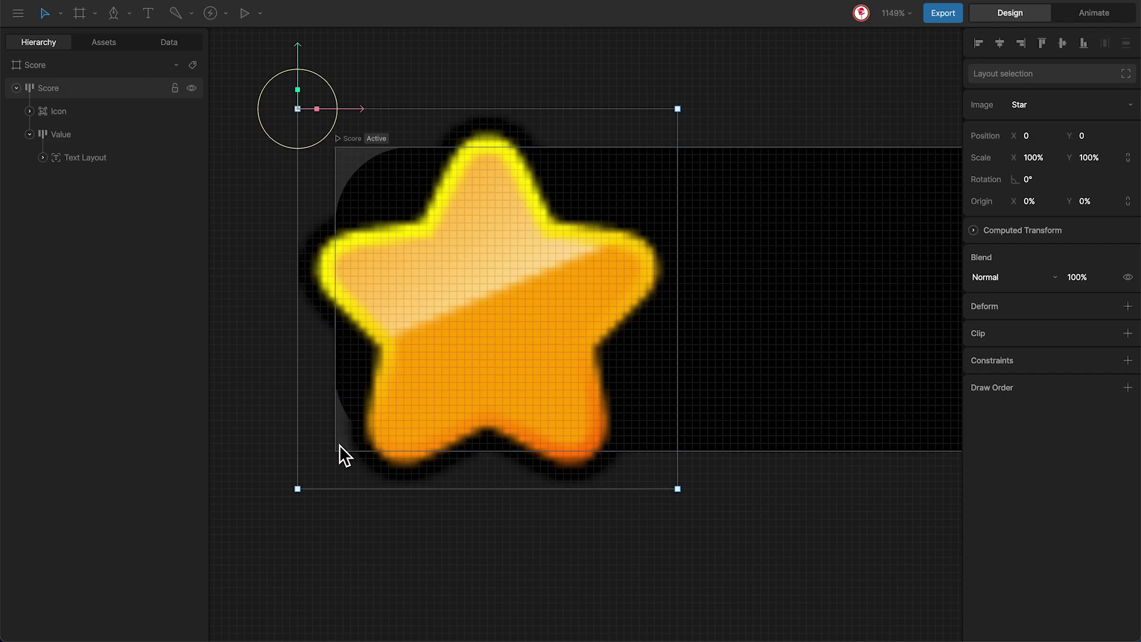
{"action": "scroll", "coordinate": [381, 395], "scroll_direction": "down", "scroll_amount": 4}
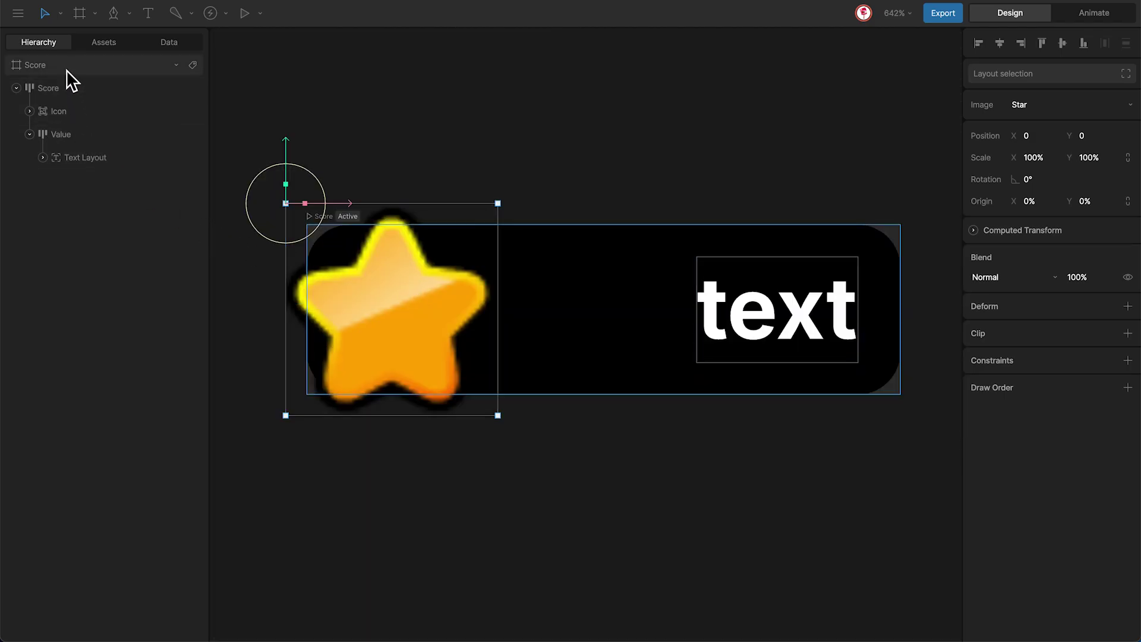
Step: Add a new child layout and move it between Icon and Value
{"action": "left_click", "coordinate": [65, 89]}
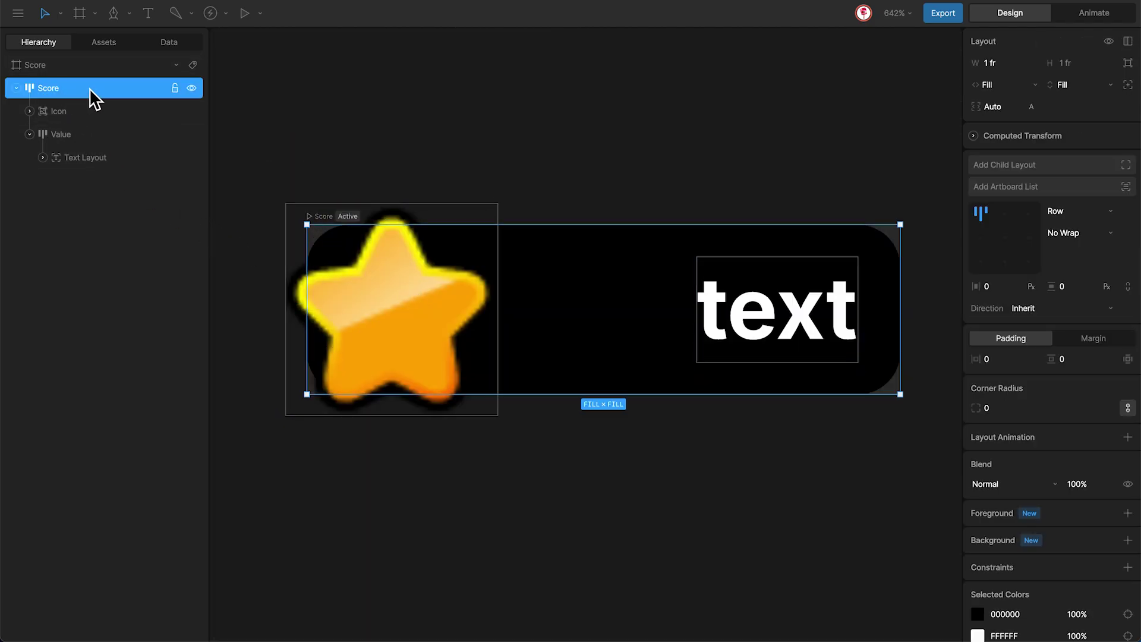
{"action": "left_click", "coordinate": [1056, 165]}
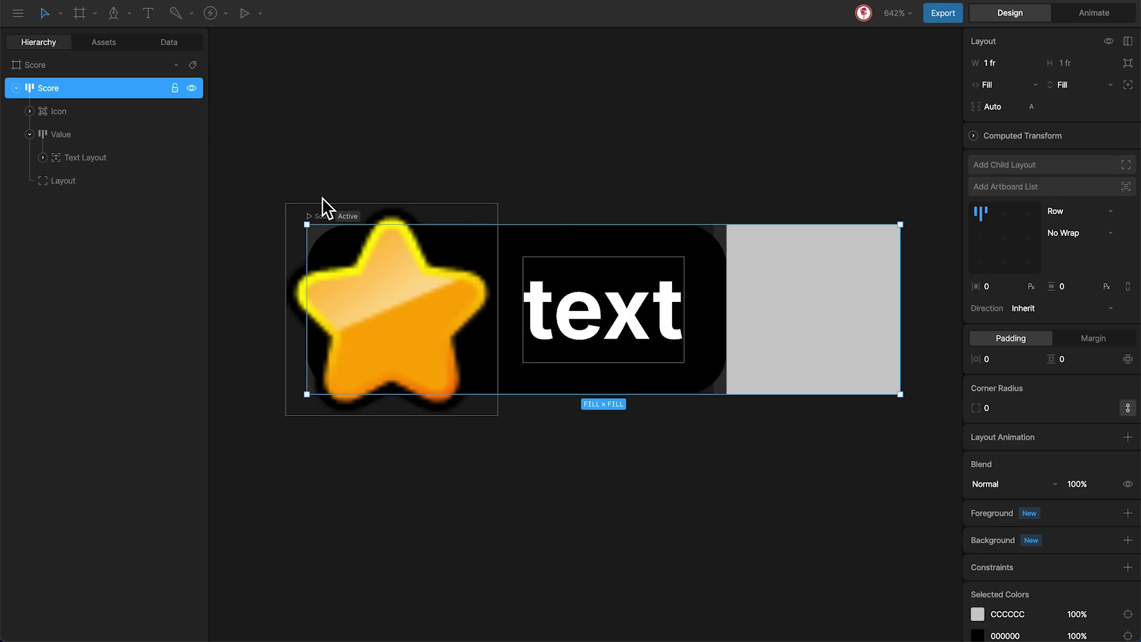
{"action": "left_click", "coordinate": [96, 183]}
{"action": "left_click_drag", "start_coordinate": [95, 183], "coordinate": [80, 124]}
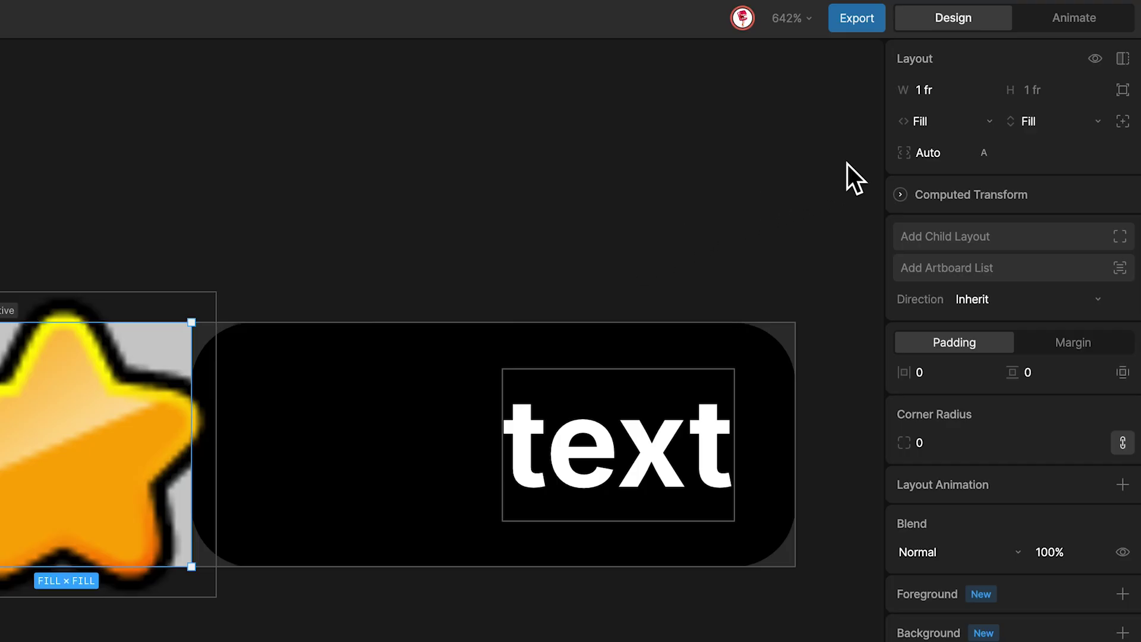
Step: Give the spacer a fixed 20 px width and remove its grey background
{"action": "left_click", "coordinate": [1001, 87]}
{"action": "left_click", "coordinate": [940, 122]}
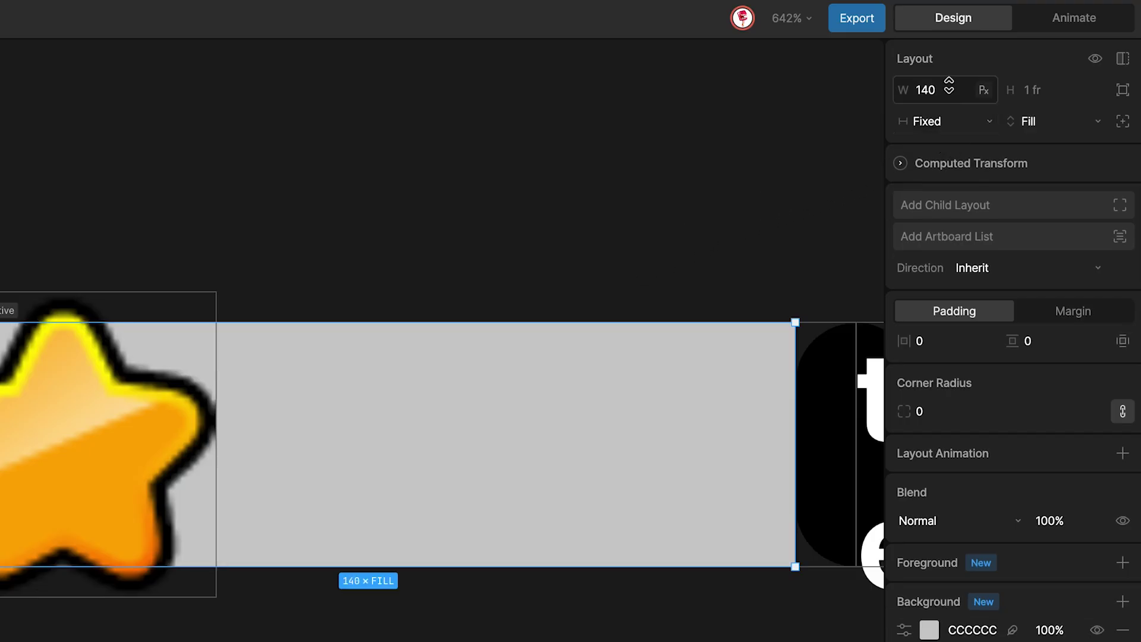
{"action": "left_click", "coordinate": [950, 89]}
{"action": "type", "text": "20"}
{"action": "key", "text": "Return"}
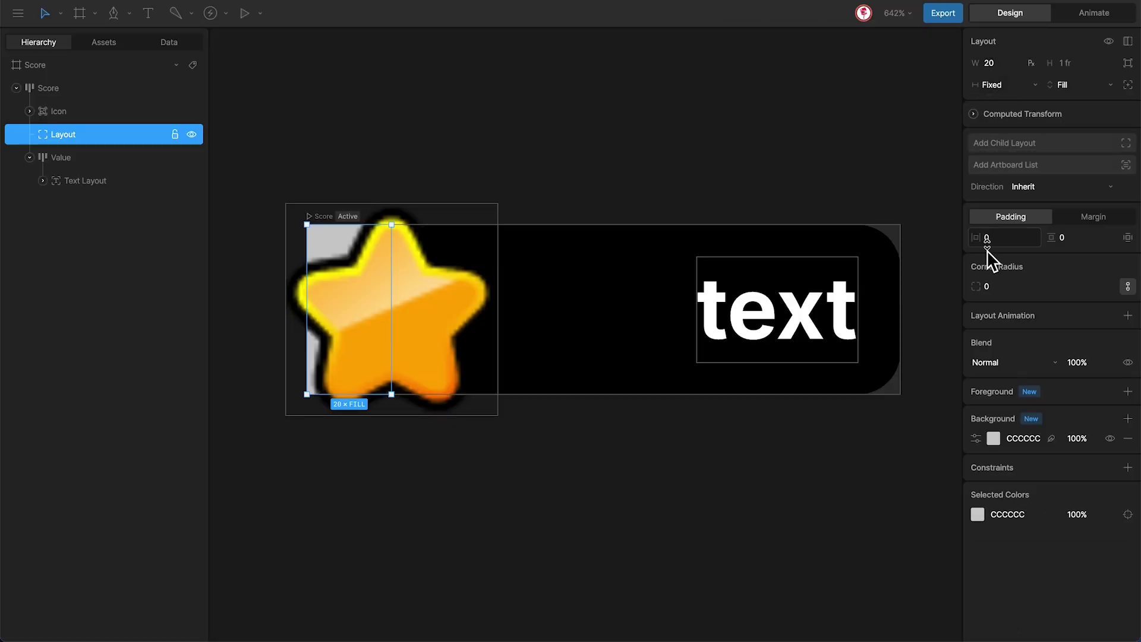
{"action": "left_click", "coordinate": [1128, 438]}
{"action": "left_click", "coordinate": [595, 360]}
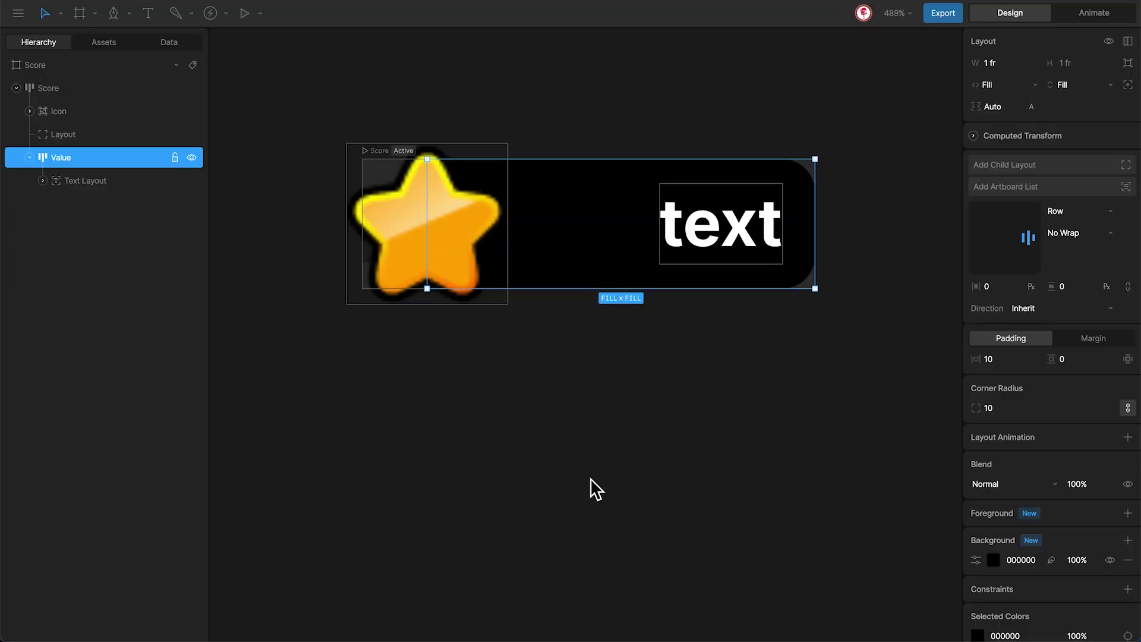
{"action": "left_click", "coordinate": [590, 478]}
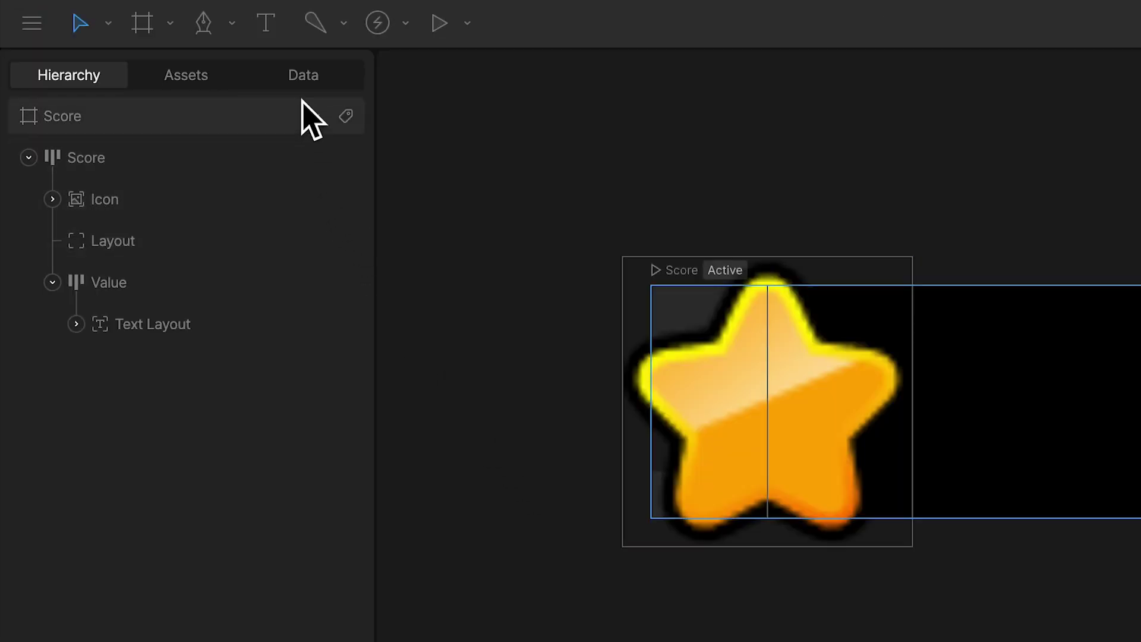
Step: Add a new view model in the Data tab and name it Score
{"action": "left_click", "coordinate": [304, 77]}
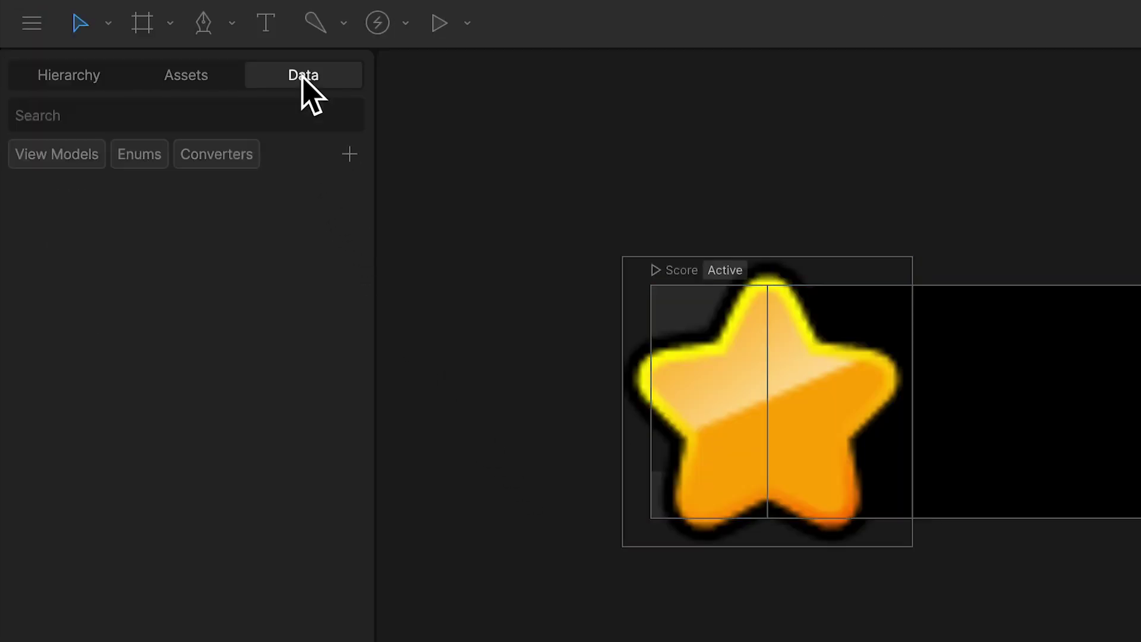
{"action": "left_click", "coordinate": [349, 155]}
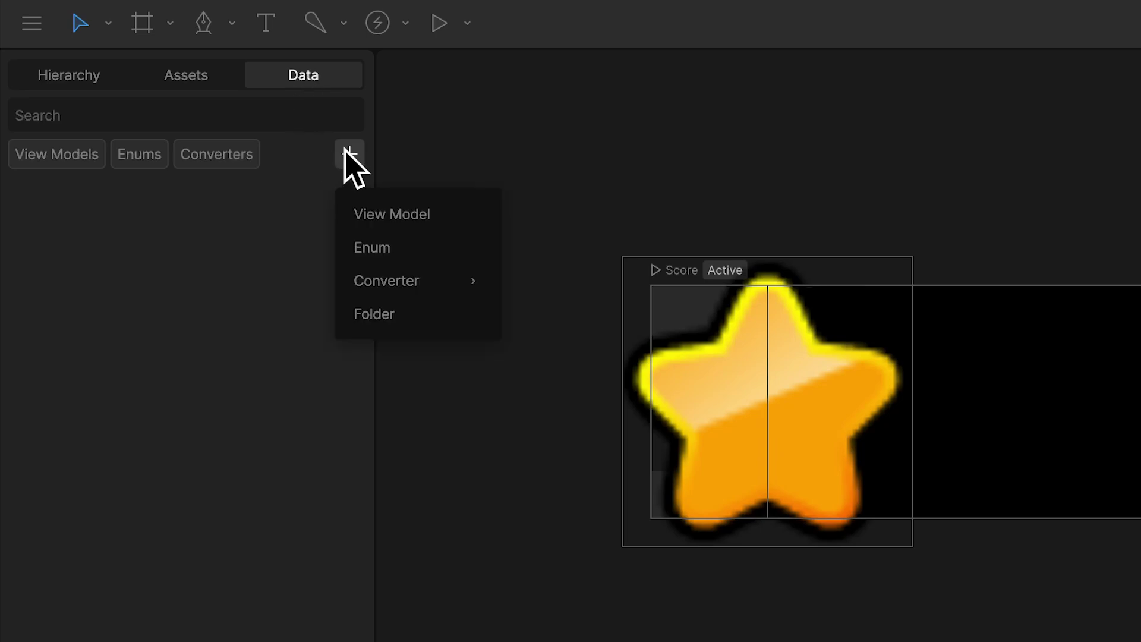
{"action": "left_click", "coordinate": [422, 223]}
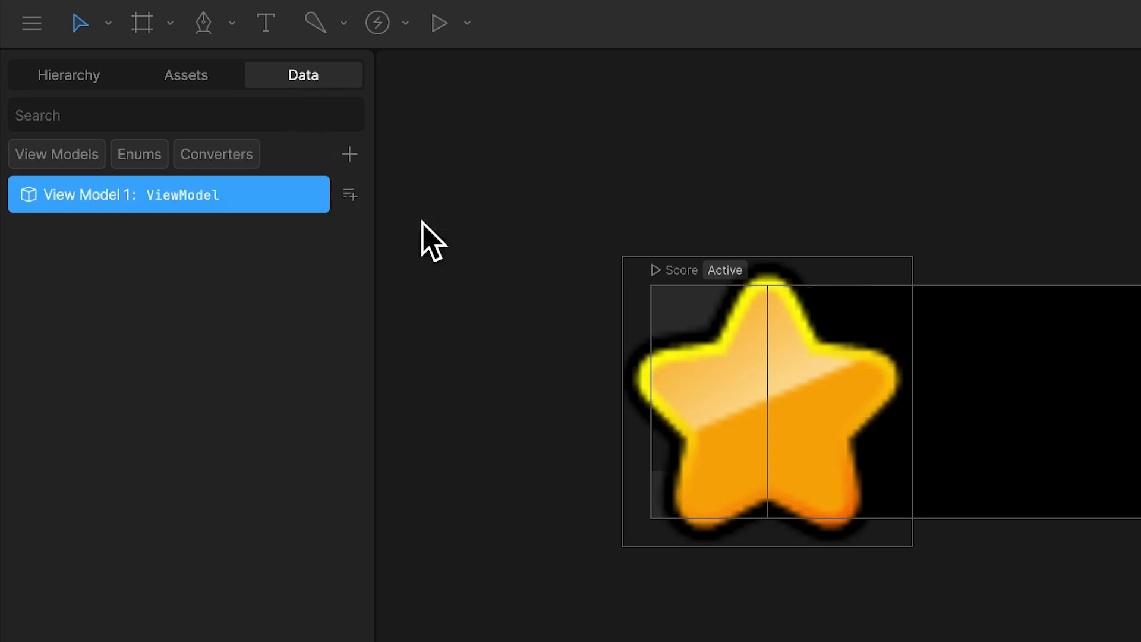
{"action": "double_click", "coordinate": [97, 197]}
{"action": "type", "text": "Score"}
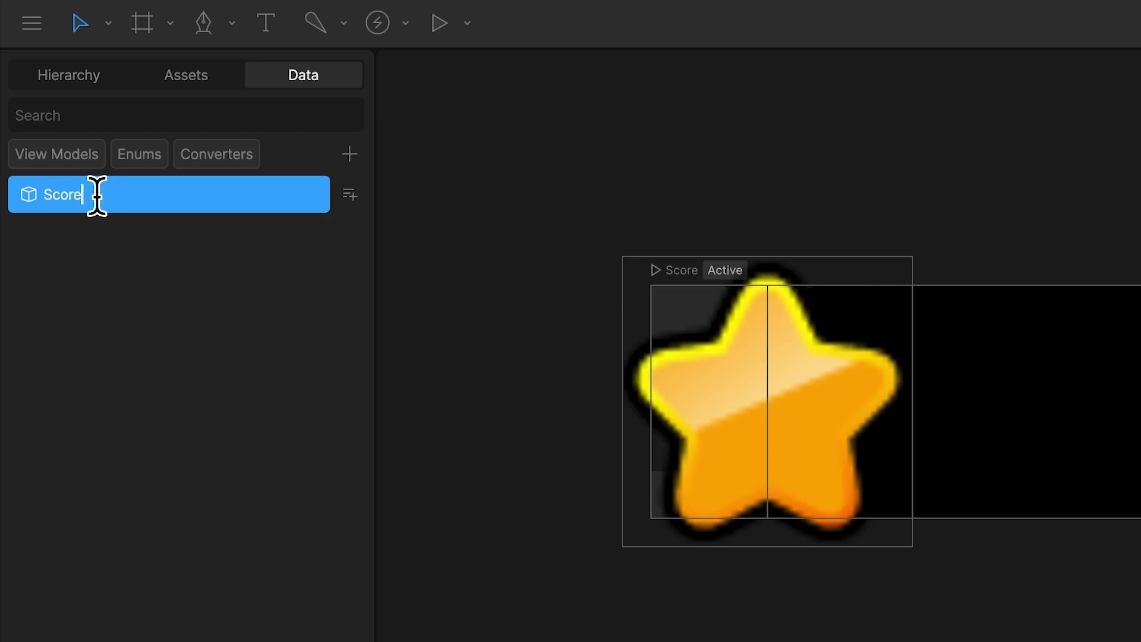
{"action": "key", "text": "Return"}
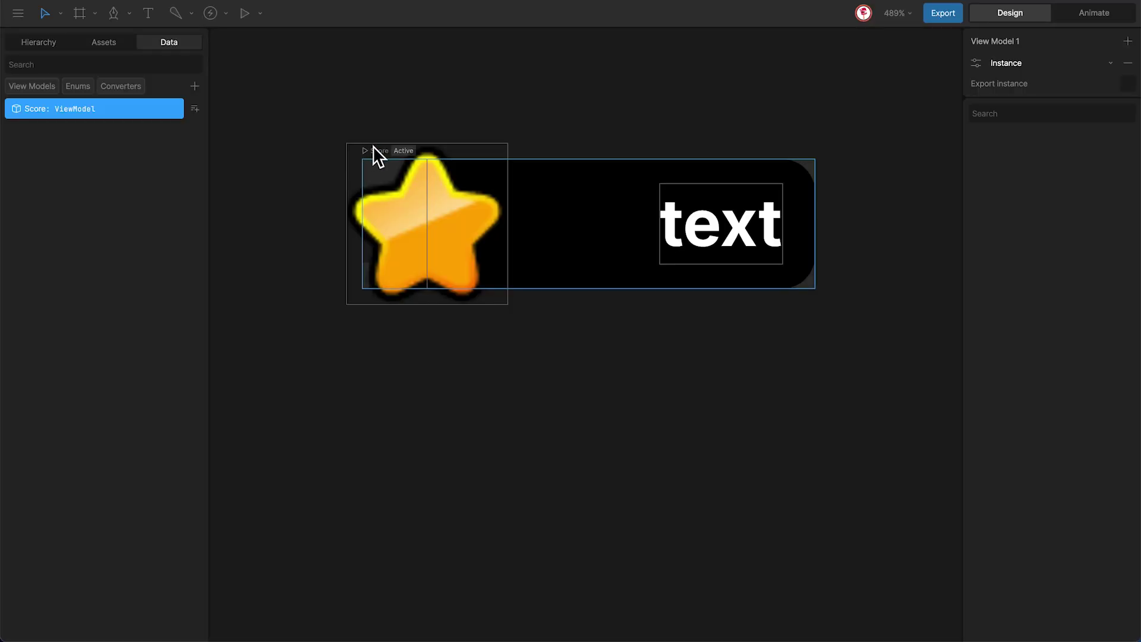
Step: Data-bind the Score artboard to the Score view model
{"action": "left_click", "coordinate": [373, 149]}
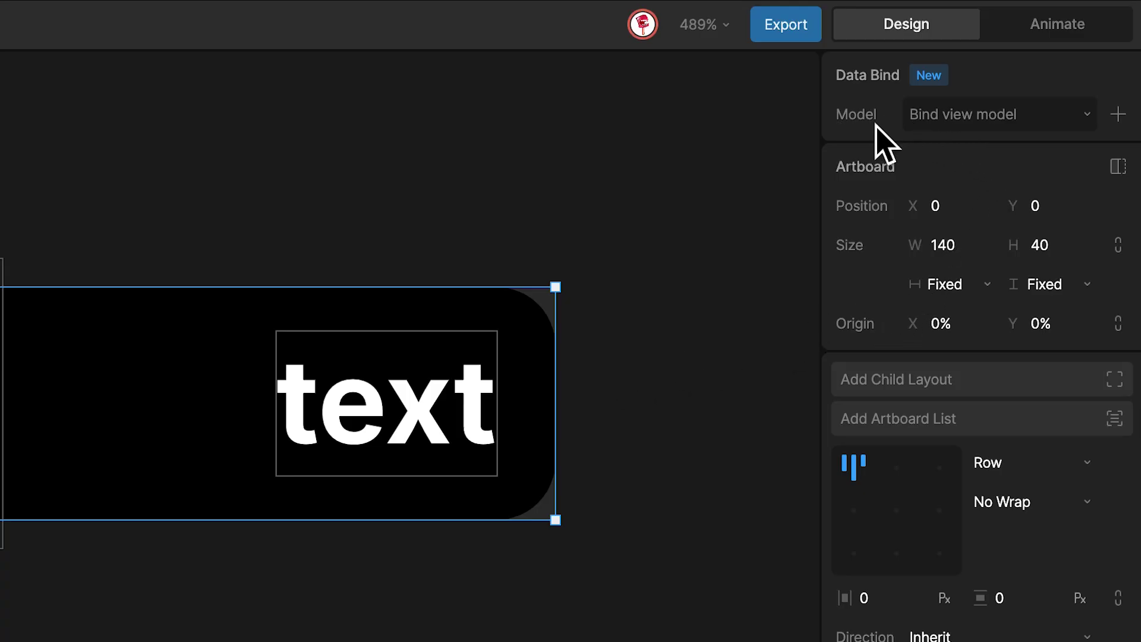
{"action": "left_click", "coordinate": [986, 116]}
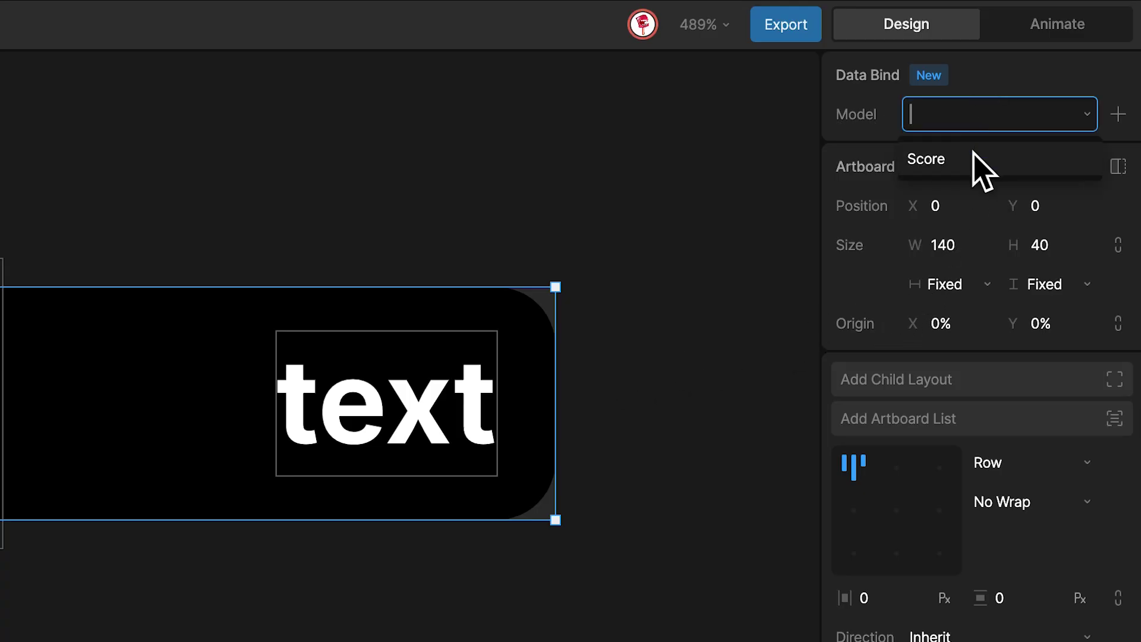
{"action": "left_click", "coordinate": [952, 159]}
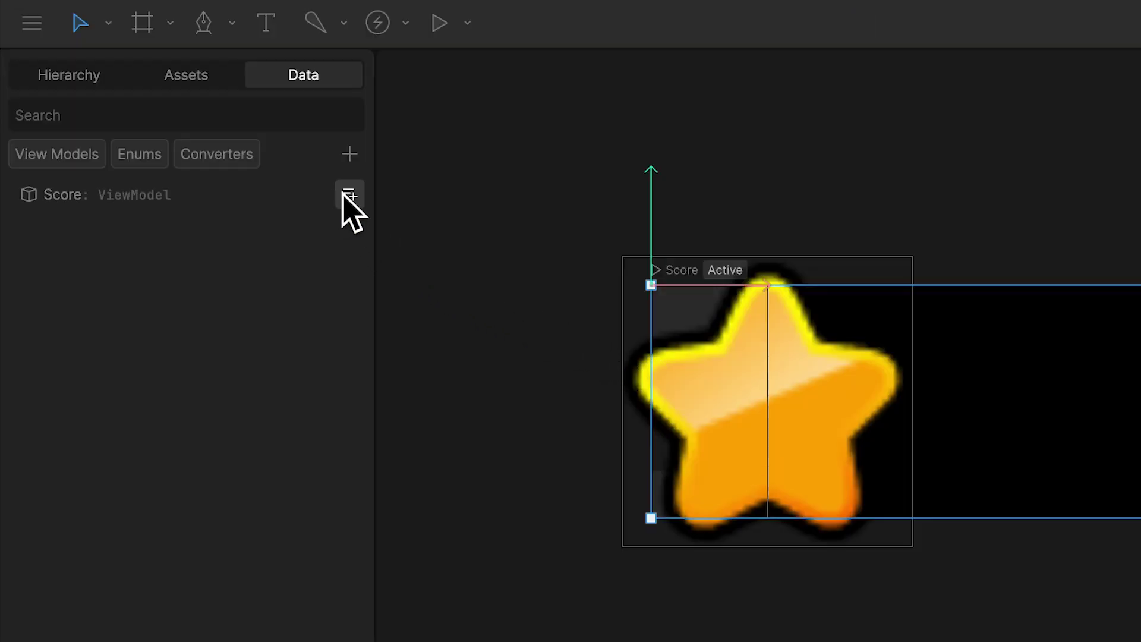
Step: Give the Score view model a Number property named ScoreValue
{"action": "left_click", "coordinate": [194, 109]}
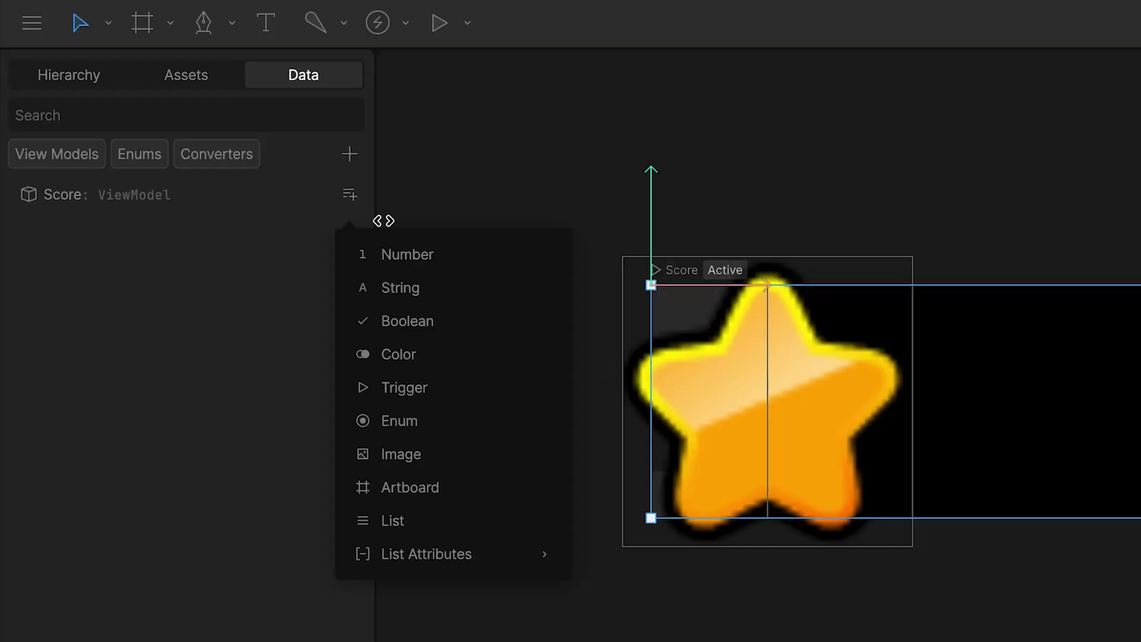
{"action": "left_click", "coordinate": [408, 255]}
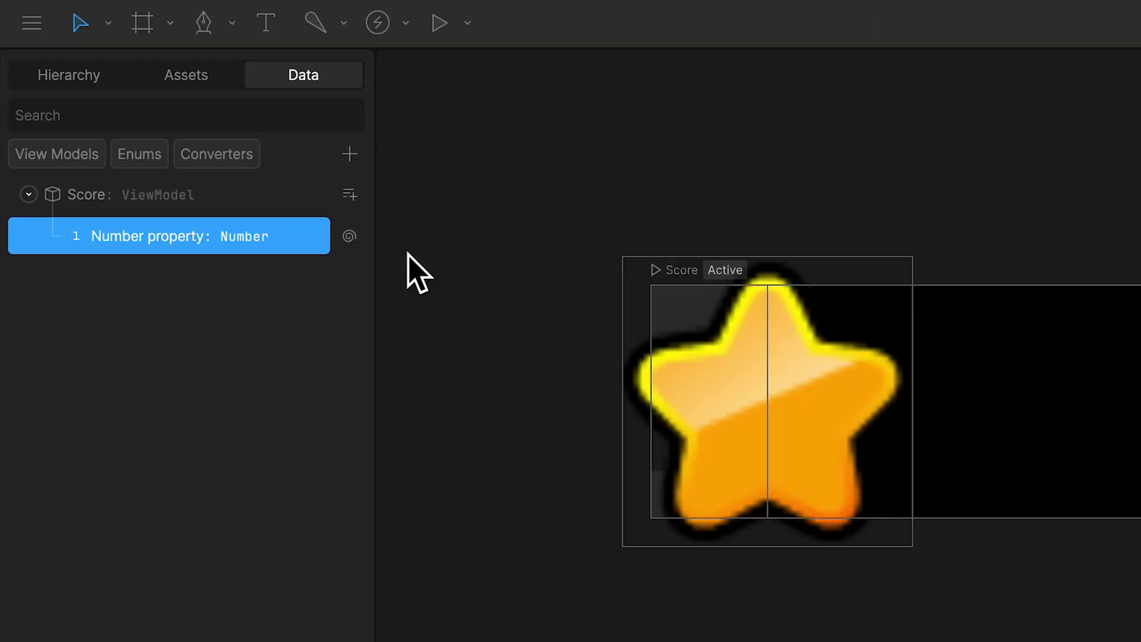
{"action": "double_click", "coordinate": [156, 238]}
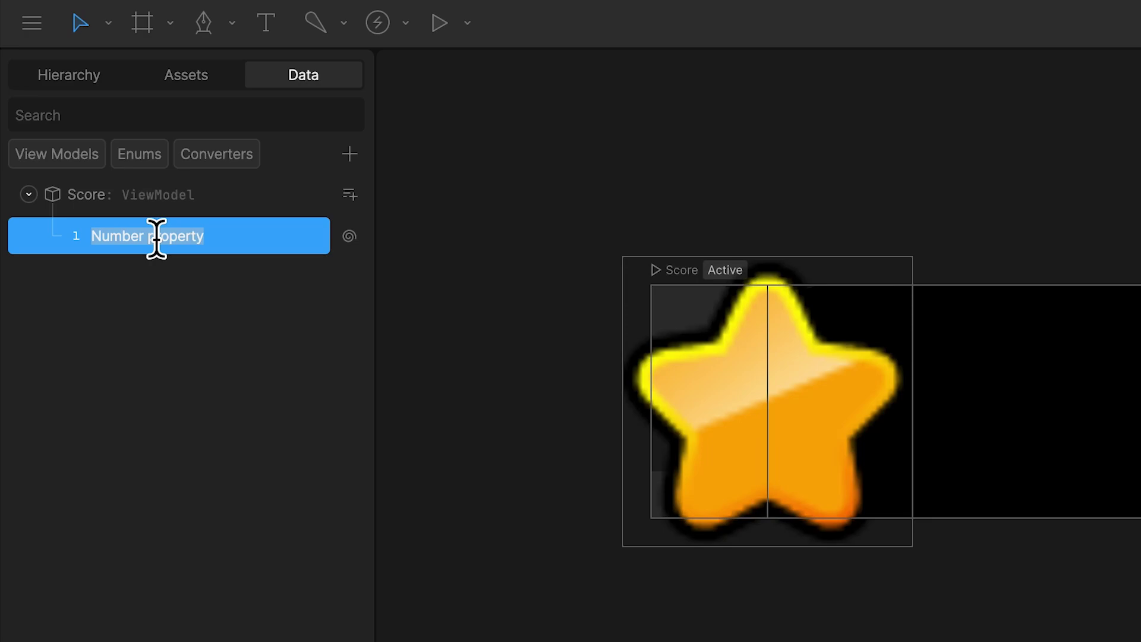
{"action": "type", "text": "Score"}
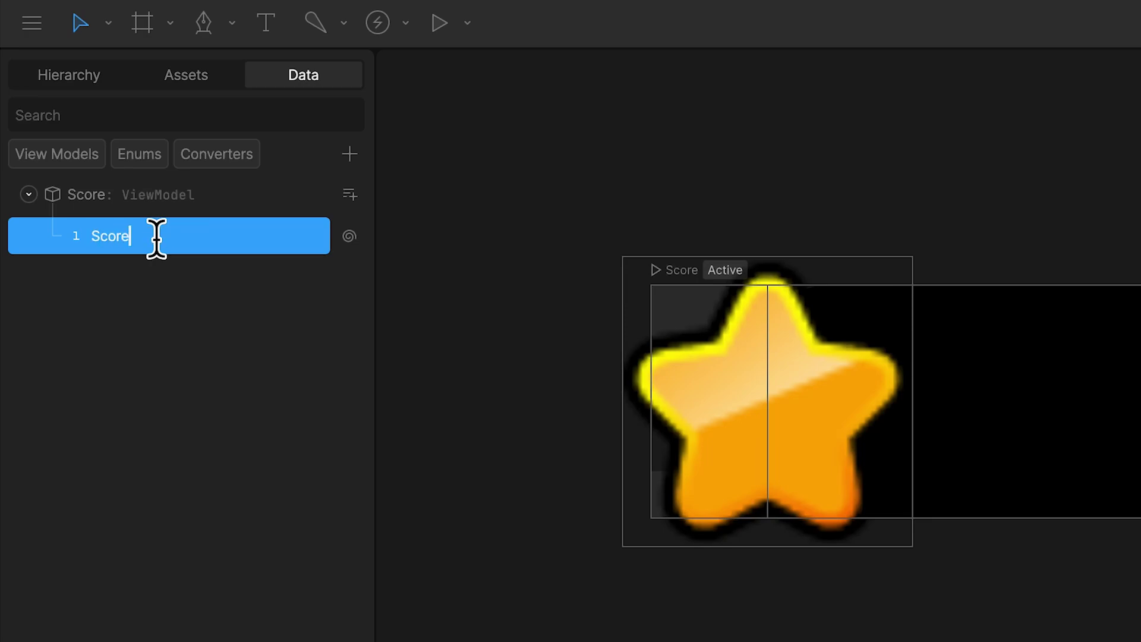
{"action": "type", "text": "Value"}
{"action": "key", "text": "Return"}
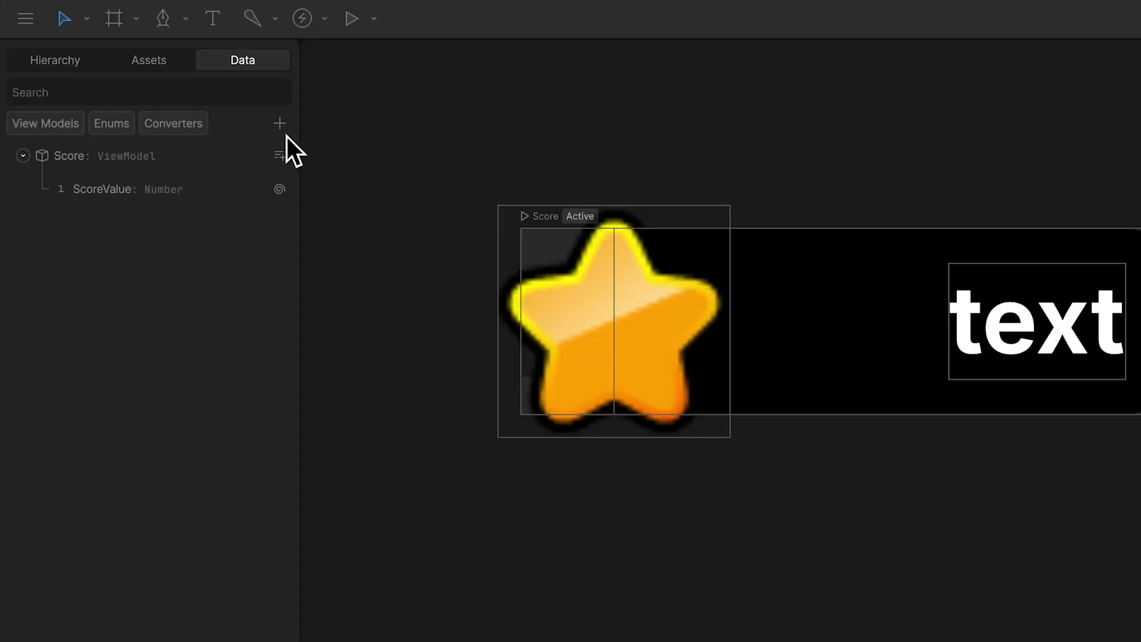
Step: Add a Convert to String converter with Round Decimals and Remove Trailing Zeros enabled
{"action": "left_click", "coordinate": [279, 124]}
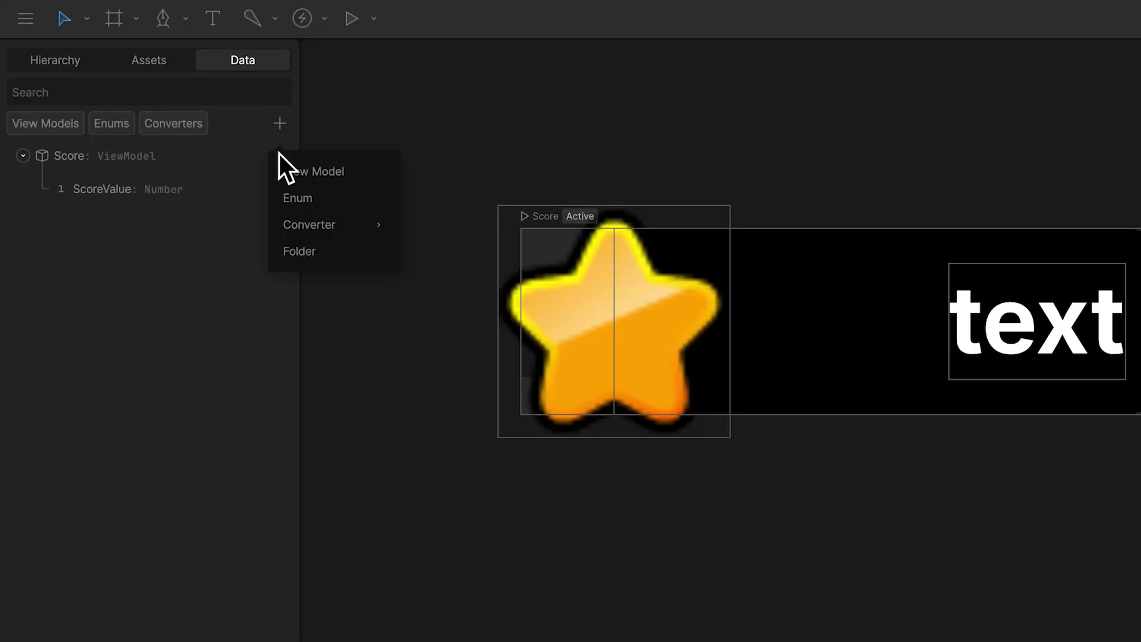
{"action": "mouse_move", "coordinate": [299, 220]}
{"action": "mouse_move", "coordinate": [454, 248]}
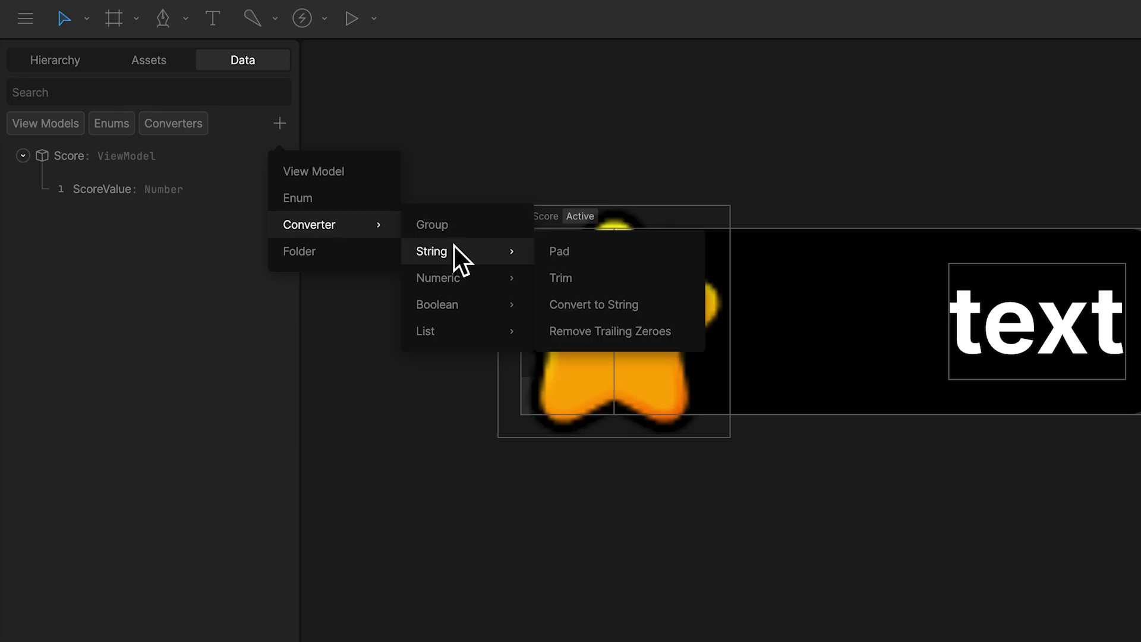
{"action": "left_click", "coordinate": [601, 303]}
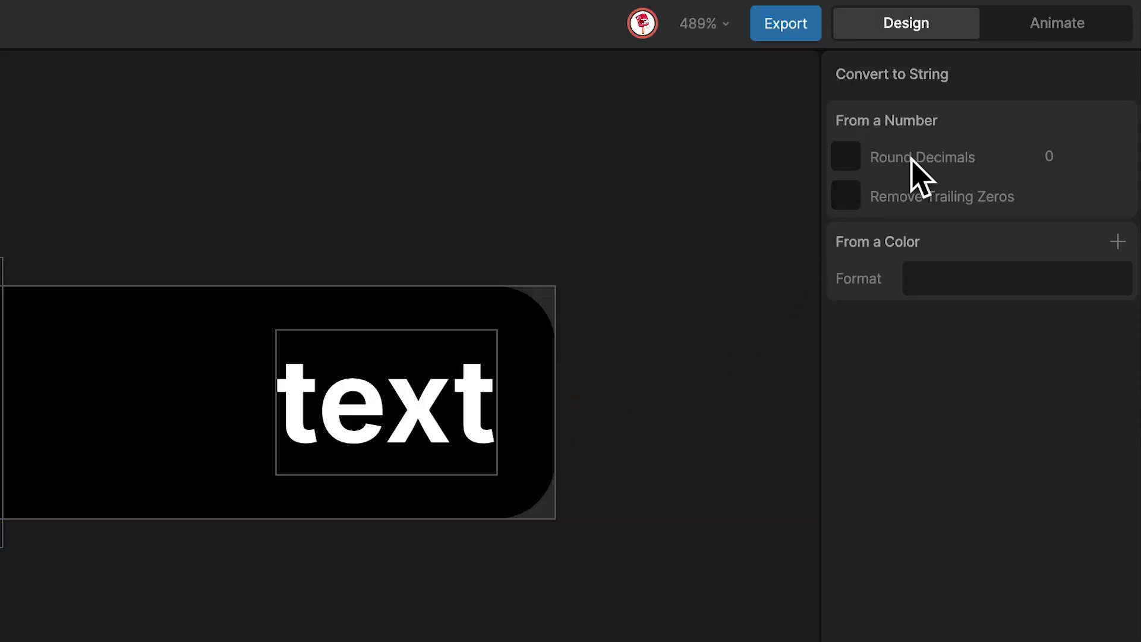
{"action": "left_click", "coordinate": [844, 158]}
{"action": "left_click", "coordinate": [852, 200]}
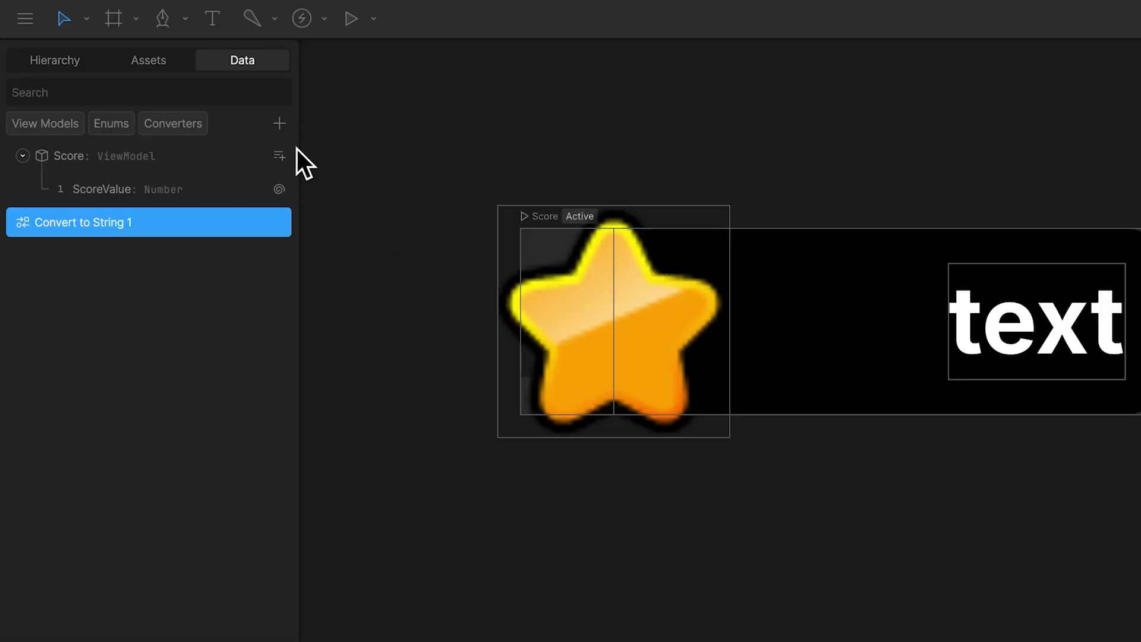
Step: Add an Interpolator converter with a 500 ms time and Cubic easing
{"action": "left_click", "coordinate": [279, 123]}
{"action": "mouse_move", "coordinate": [311, 222]}
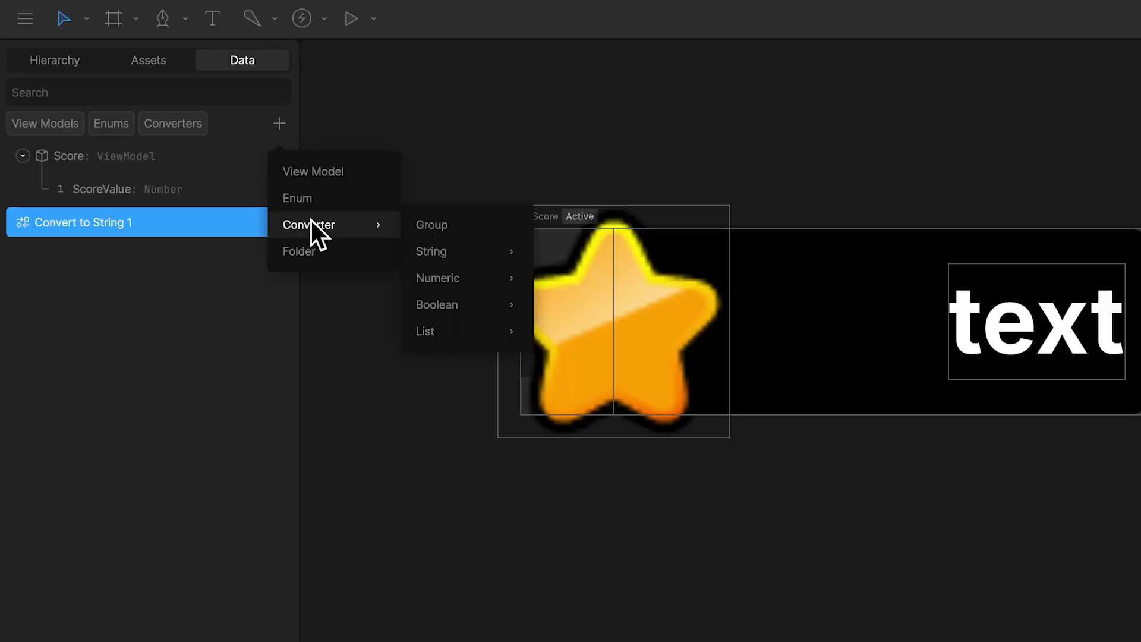
{"action": "mouse_move", "coordinate": [454, 269]}
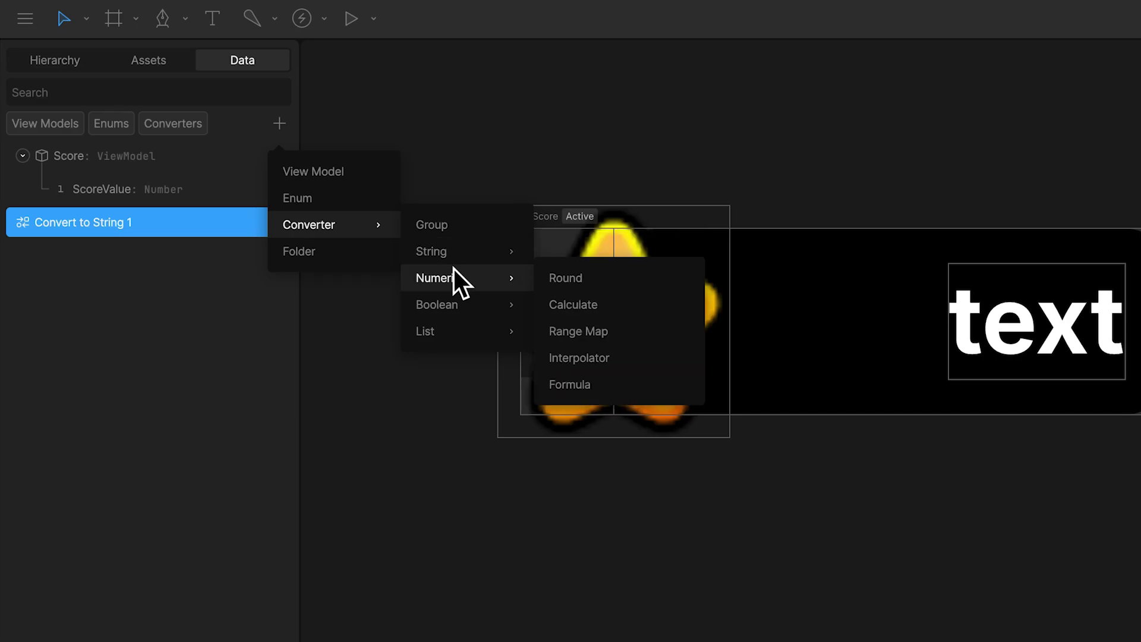
{"action": "left_click", "coordinate": [612, 356]}
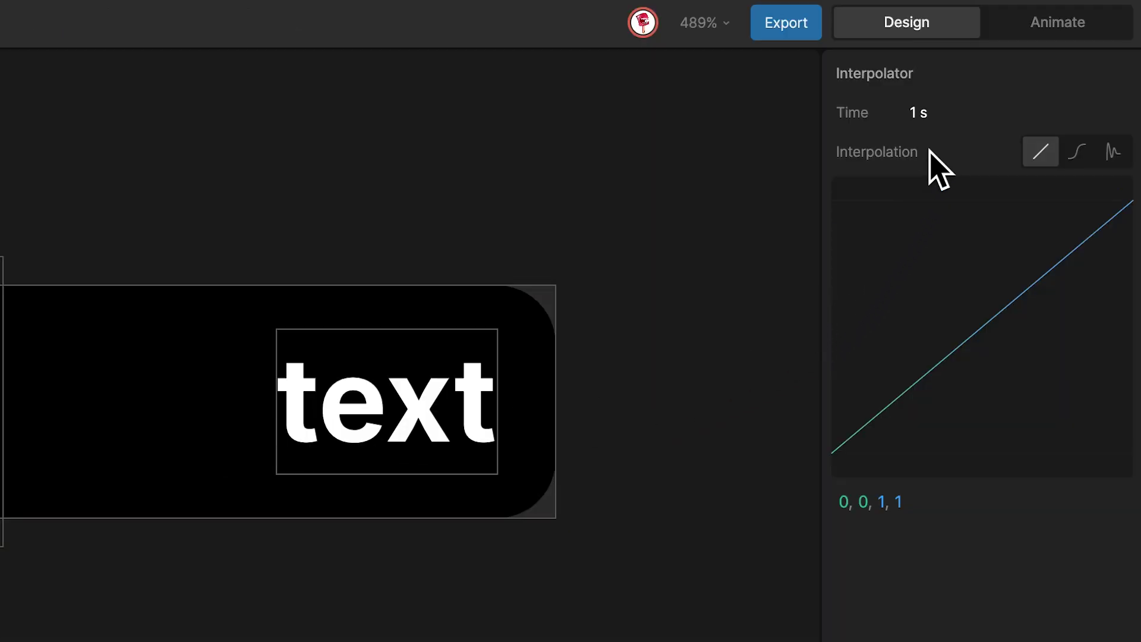
{"action": "left_click", "coordinate": [943, 112]}
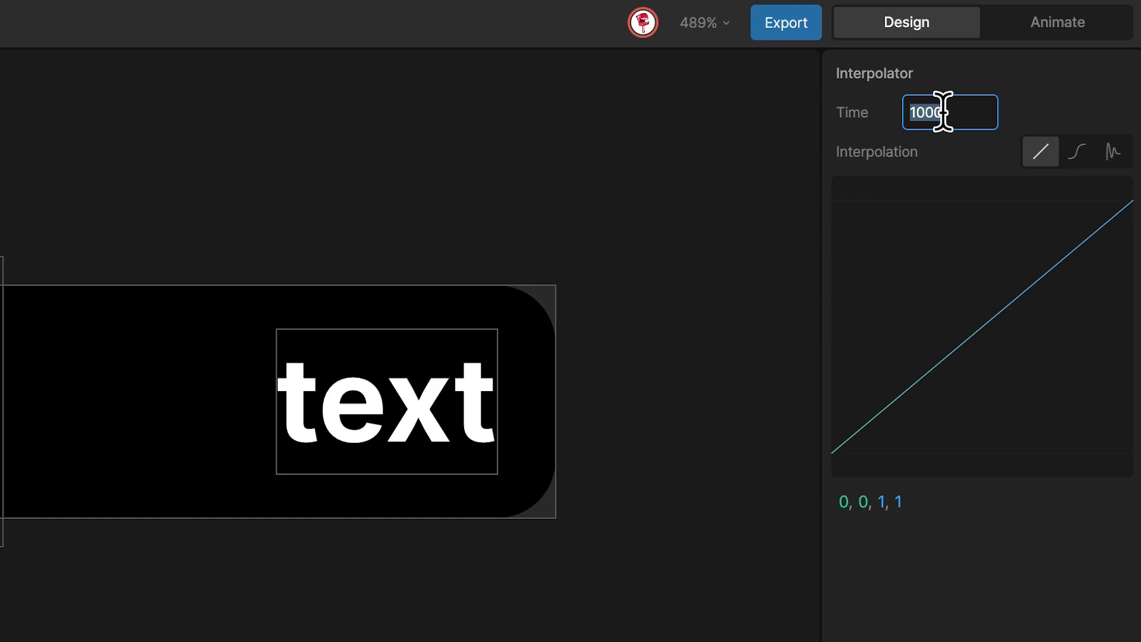
{"action": "type", "text": "500"}
{"action": "key", "text": "Return"}
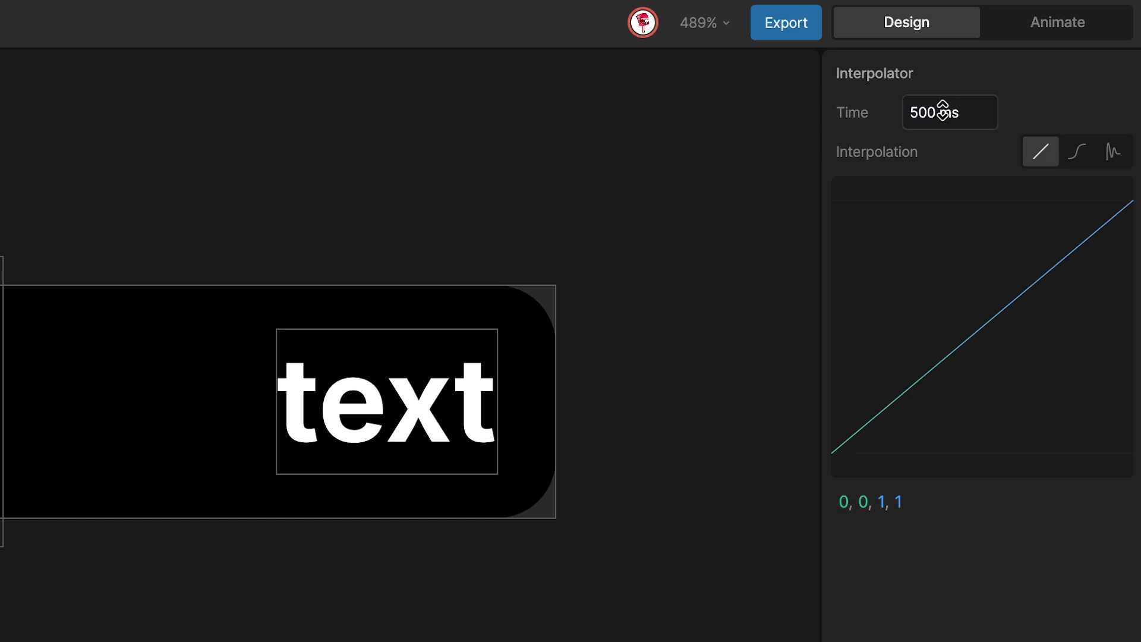
{"action": "left_click", "coordinate": [1080, 154]}
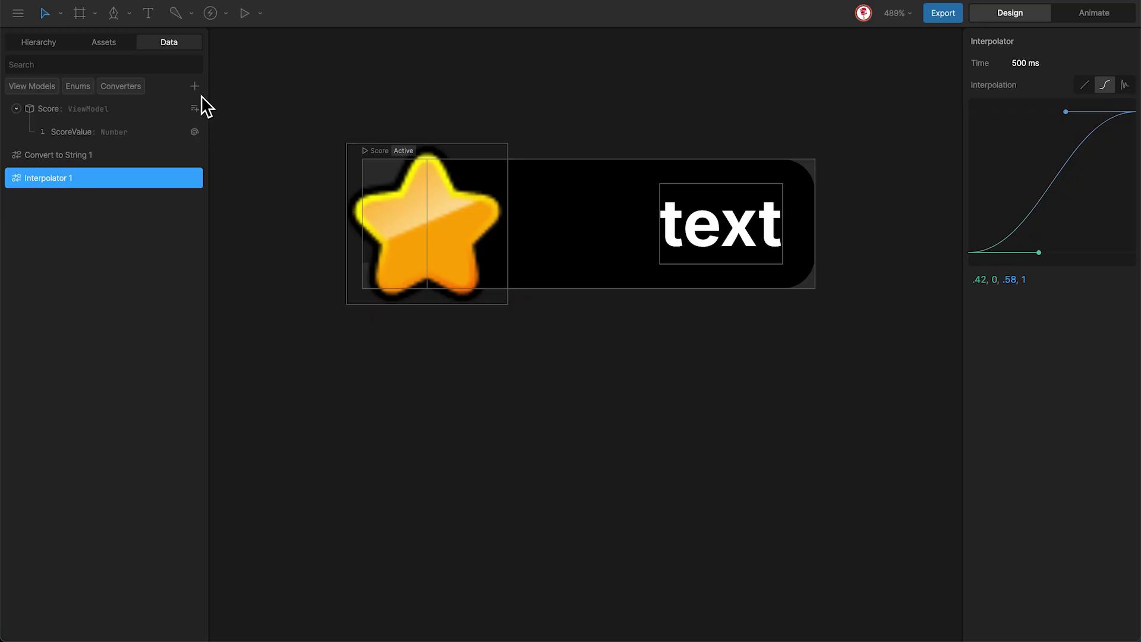
Step: Add a new Converter Group to the file's data items
{"action": "left_click", "coordinate": [195, 88]}
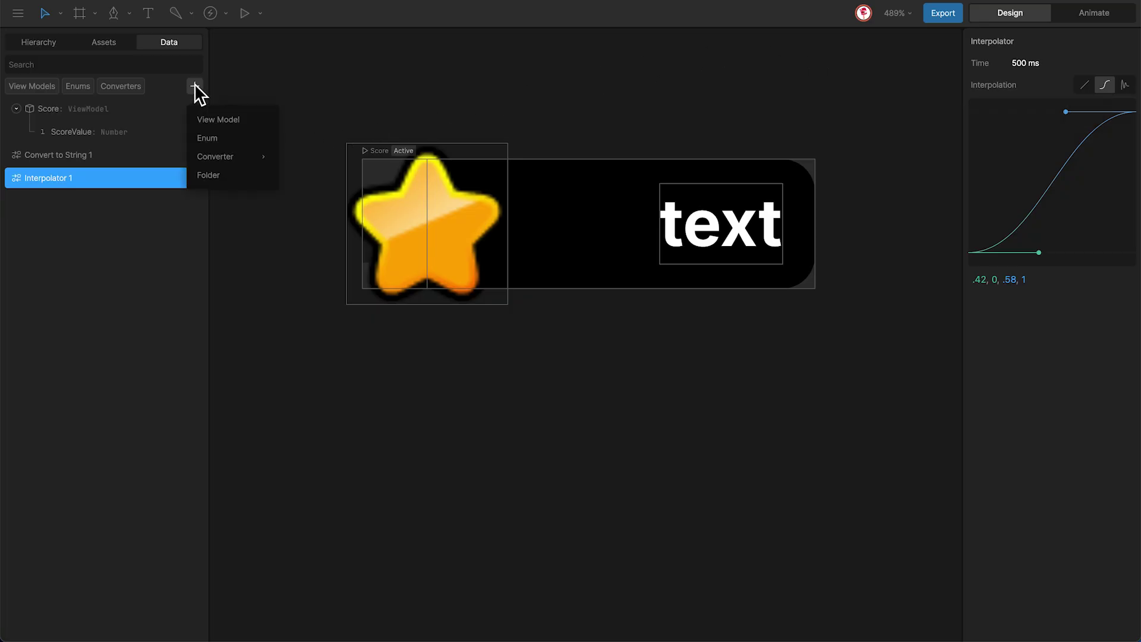
{"action": "mouse_move", "coordinate": [222, 158]}
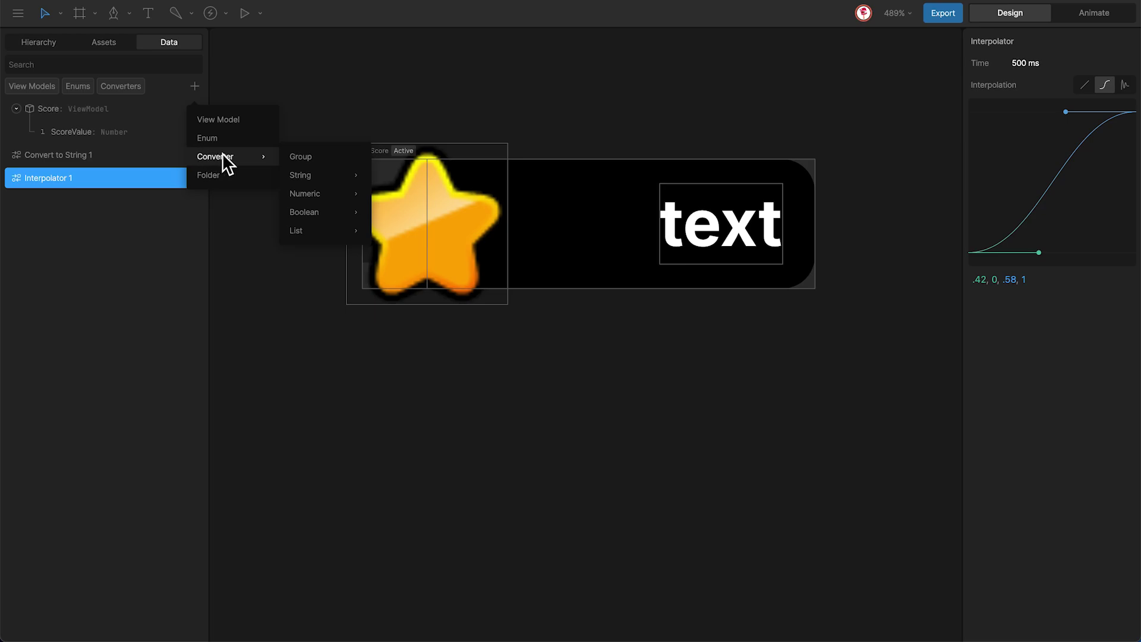
{"action": "left_click", "coordinate": [304, 160]}
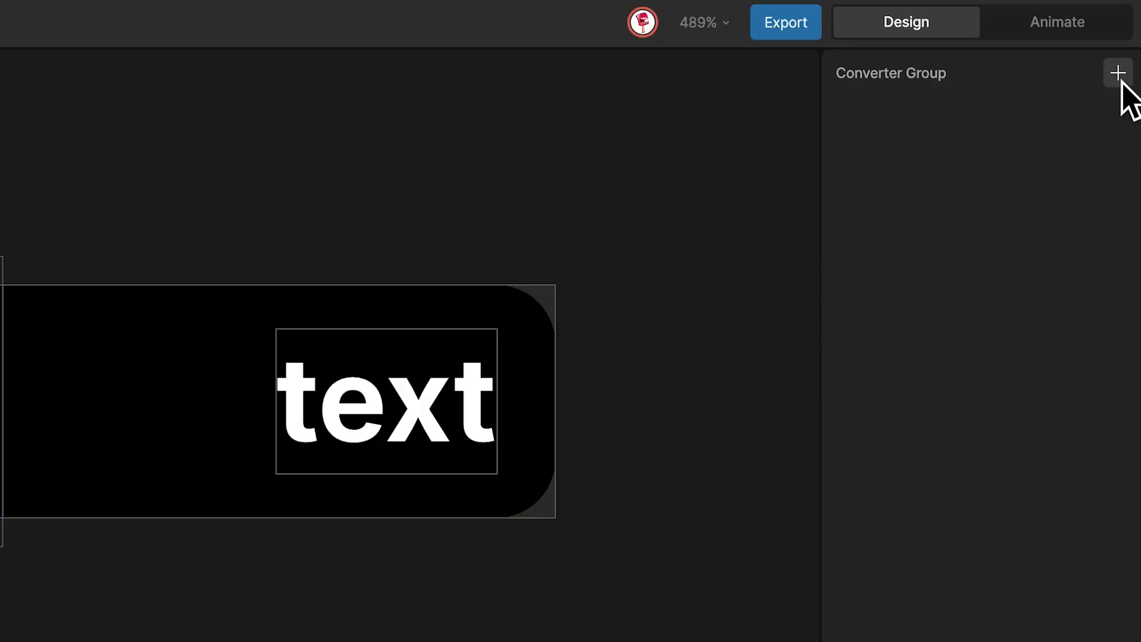
Step: Add Convert to String 1 and Interpolator 1 to the group, with Interpolator 1 first
{"action": "left_click", "coordinate": [1122, 81]}
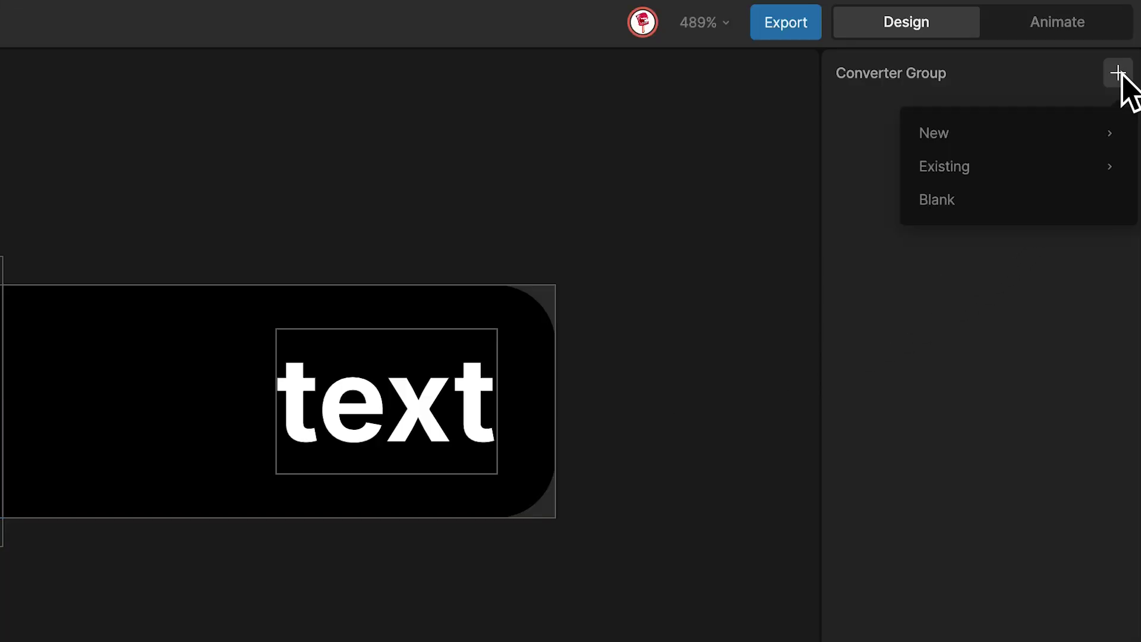
{"action": "mouse_move", "coordinate": [945, 159]}
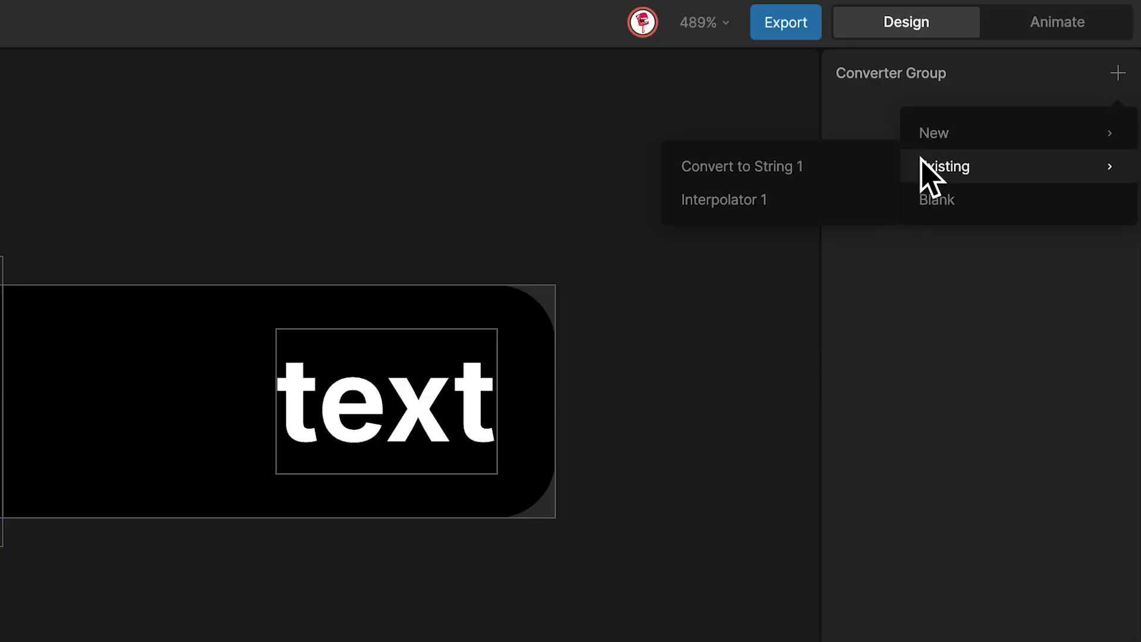
{"action": "left_click", "coordinate": [830, 164]}
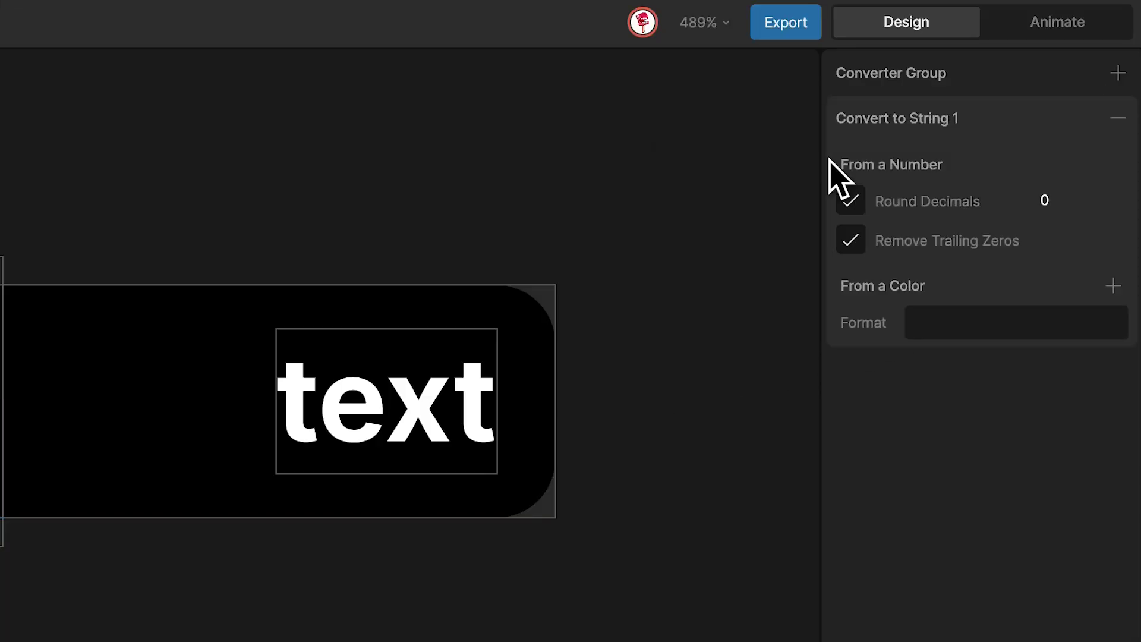
{"action": "left_click", "coordinate": [1117, 73]}
{"action": "mouse_move", "coordinate": [1037, 166]}
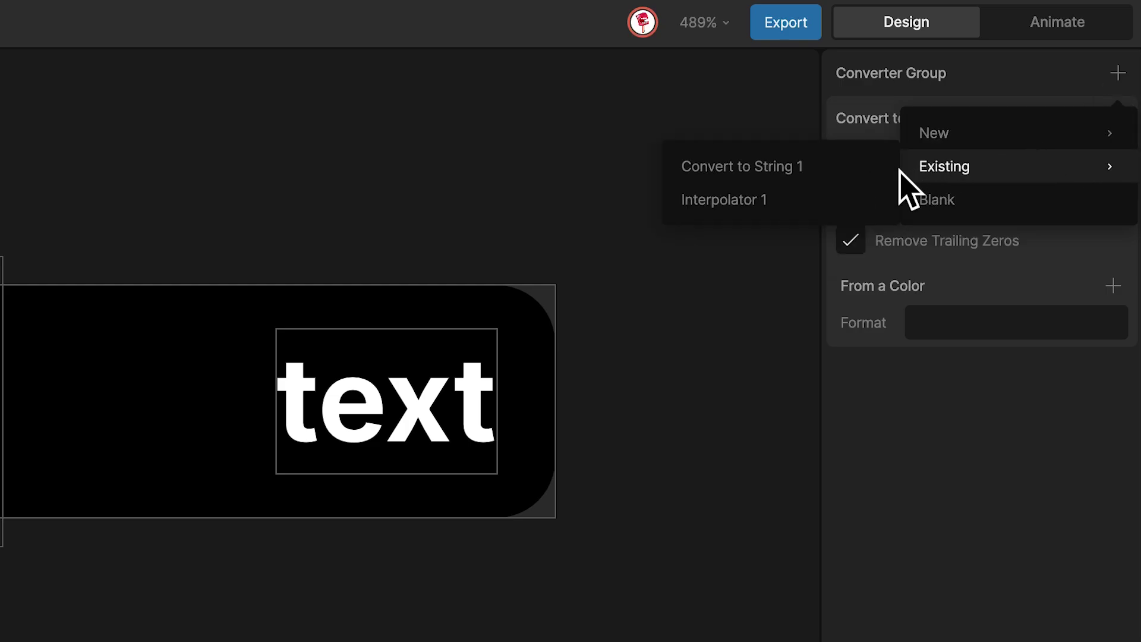
{"action": "left_click", "coordinate": [823, 196]}
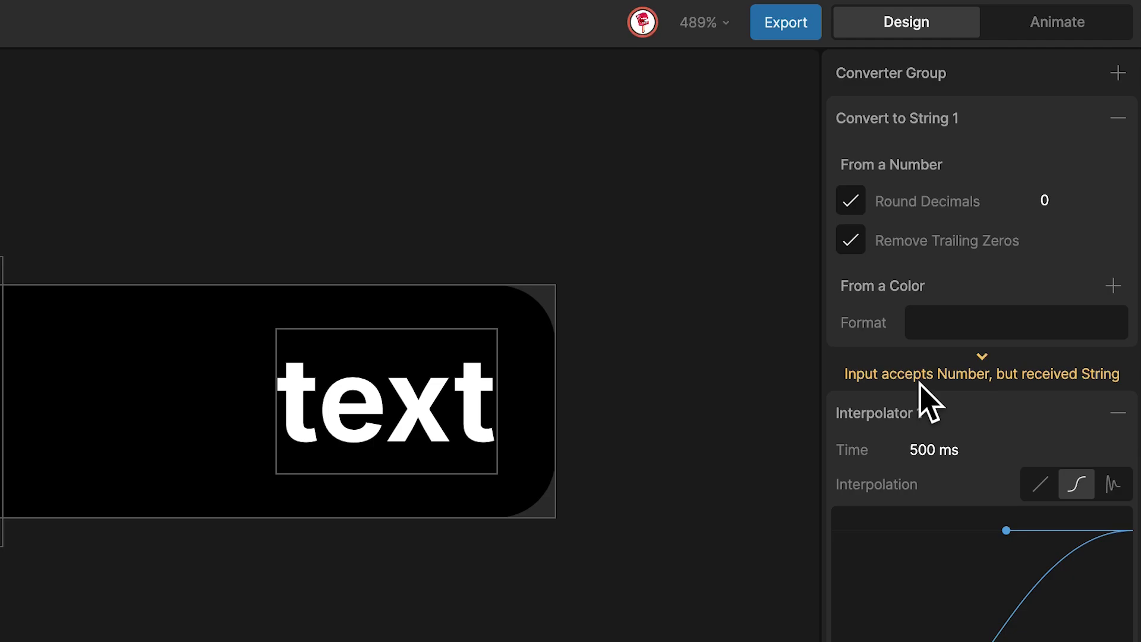
{"action": "left_click_drag", "start_coordinate": [880, 417], "coordinate": [873, 114]}
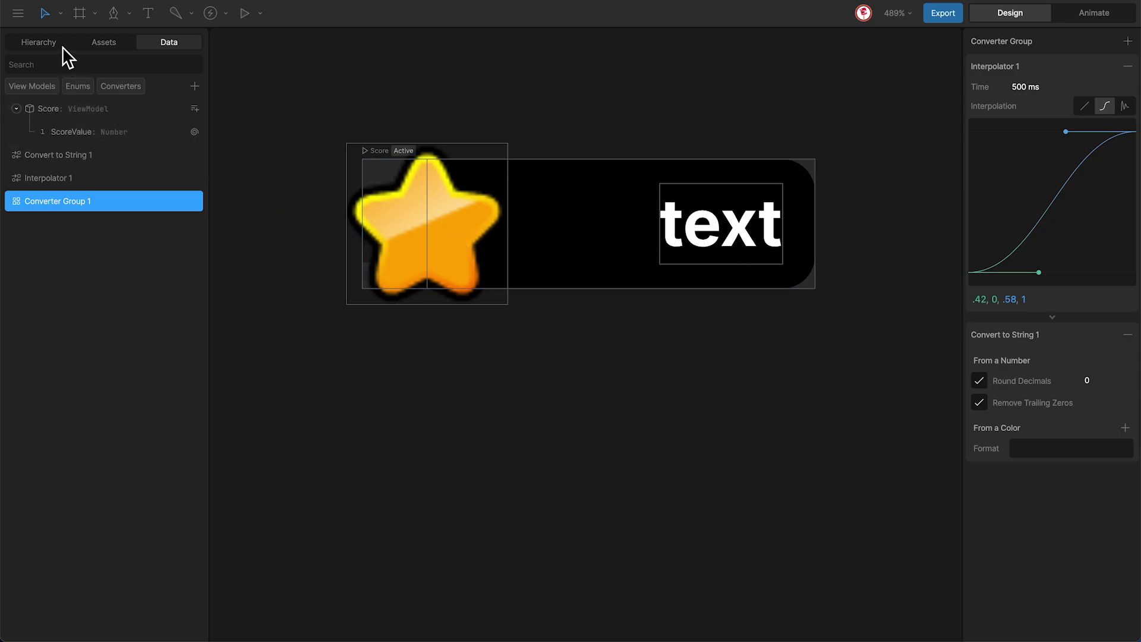
Step: Select the Run 1 text run under Text Layout > Text in the Hierarchy
{"action": "left_click", "coordinate": [39, 42]}
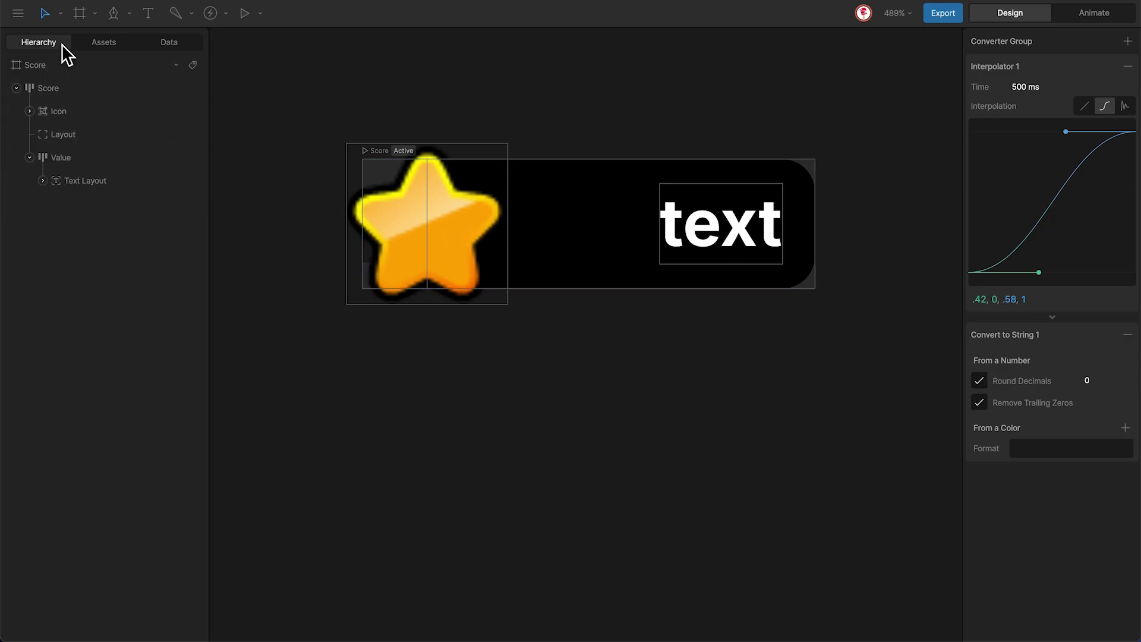
{"action": "left_click", "coordinate": [42, 179]}
{"action": "left_click", "coordinate": [77, 202]}
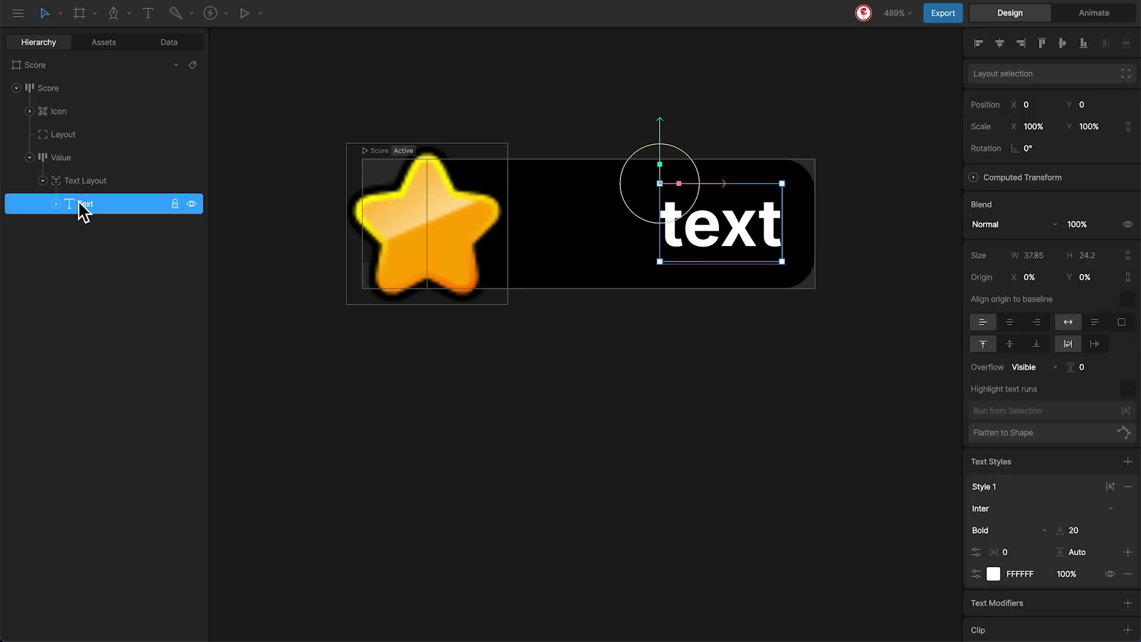
{"action": "left_click", "coordinate": [56, 204]}
{"action": "left_click", "coordinate": [93, 228]}
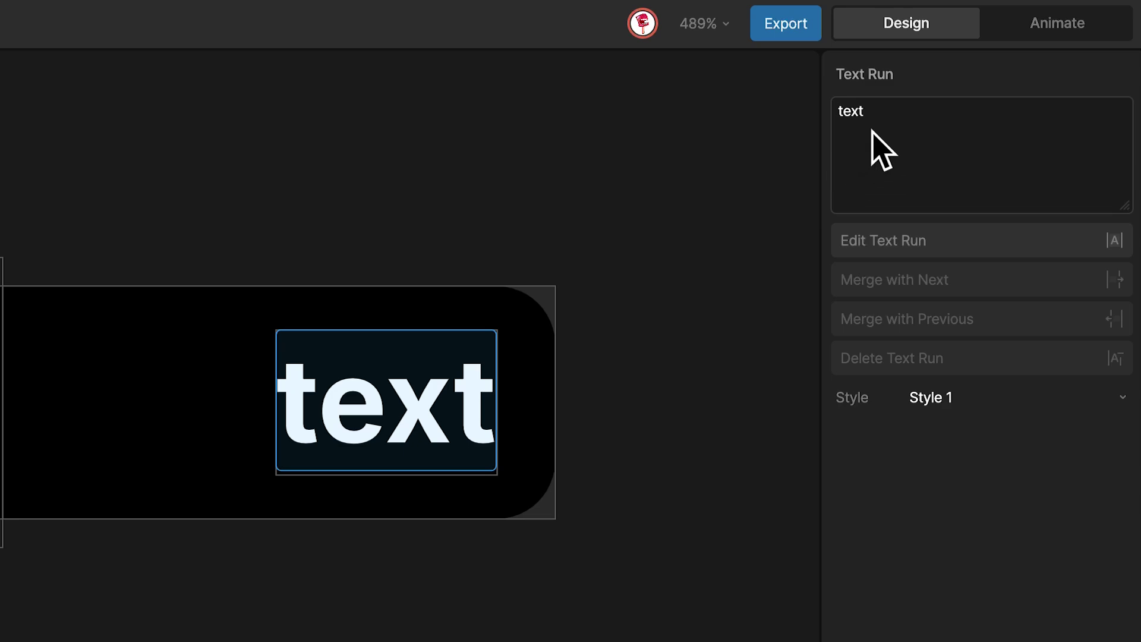
Step: Data-bind the run's text to ScoreValue, converted through Converter Group 1
{"action": "right_click", "coordinate": [1000, 61]}
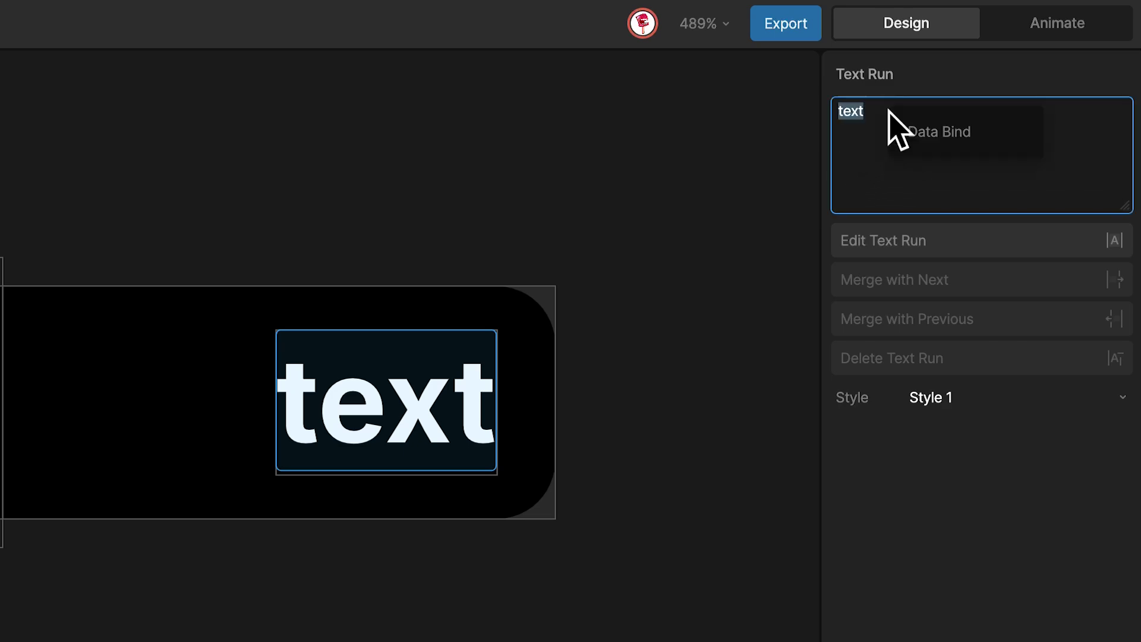
{"action": "left_click", "coordinate": [940, 131]}
{"action": "left_click", "coordinate": [663, 162]}
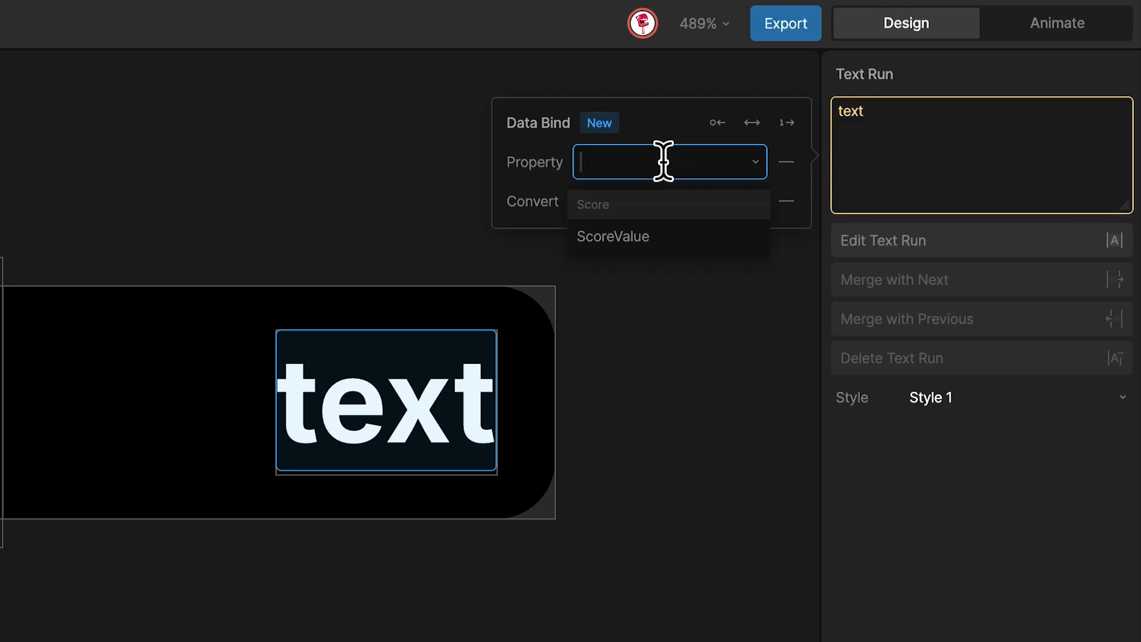
{"action": "left_click", "coordinate": [637, 240]}
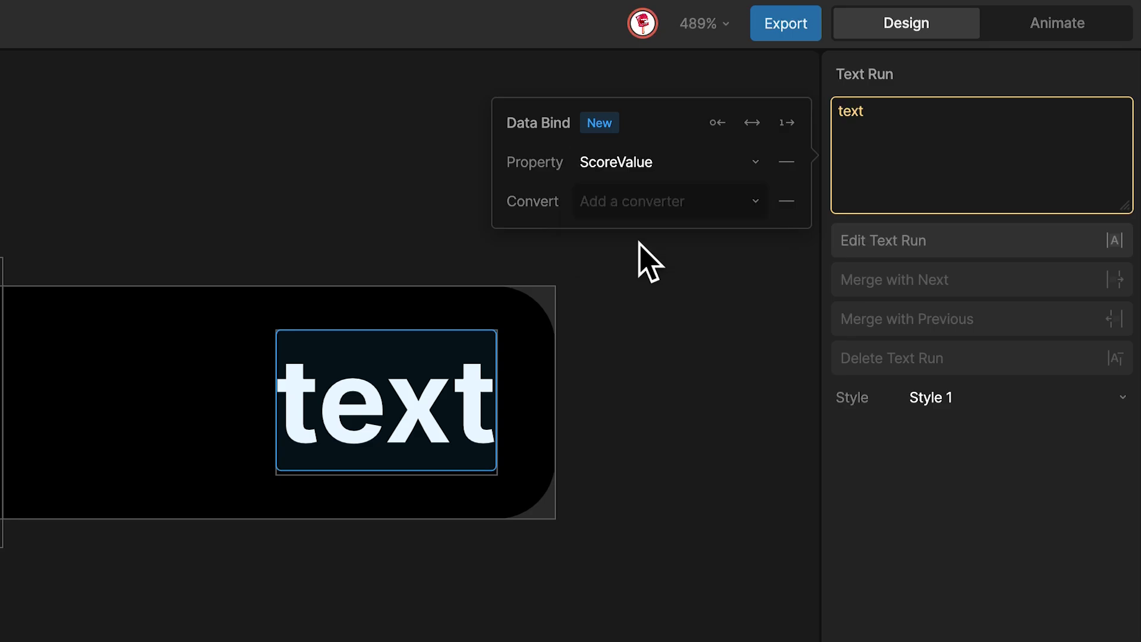
{"action": "left_click", "coordinate": [667, 203]}
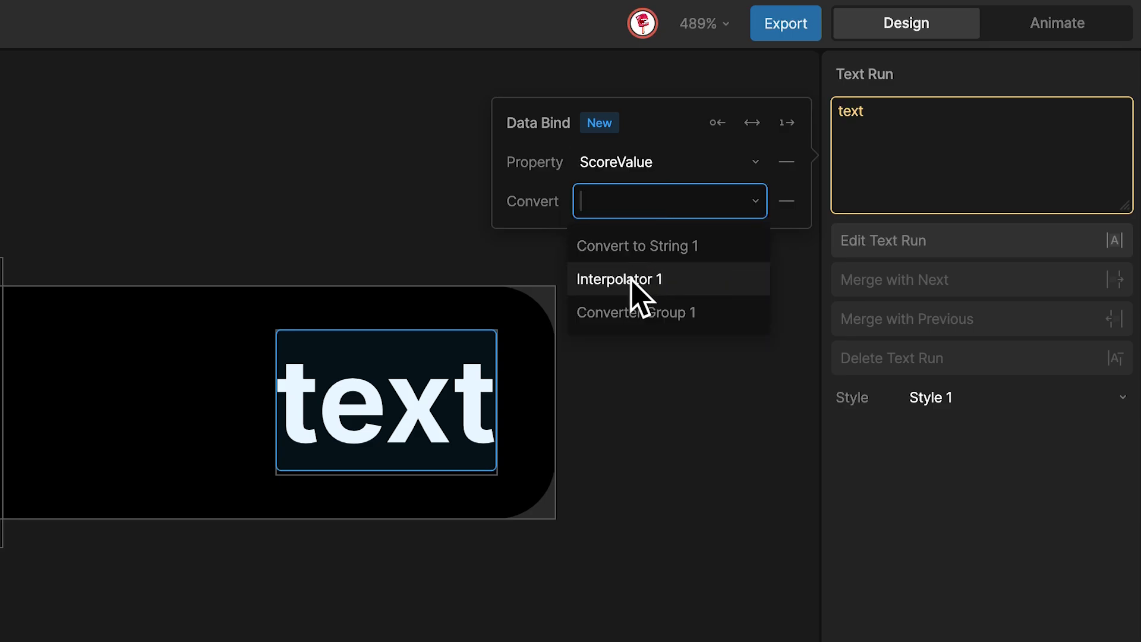
{"action": "left_click", "coordinate": [657, 315]}
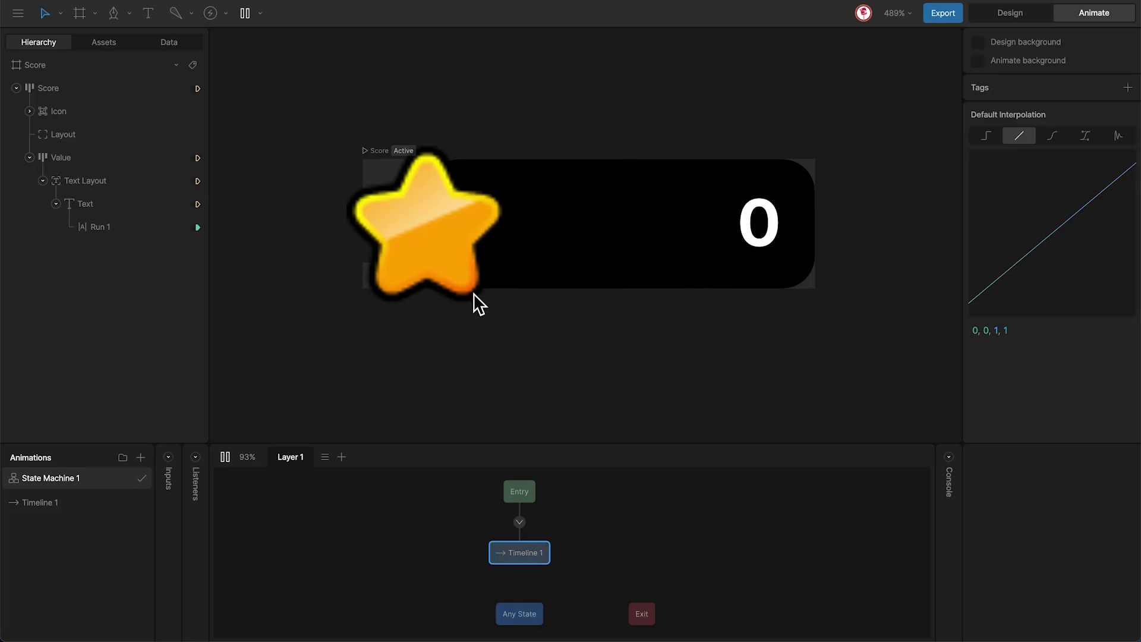
Step: Open the Score view model instance and set ScoreValue to 200
{"action": "left_click", "coordinate": [171, 44]}
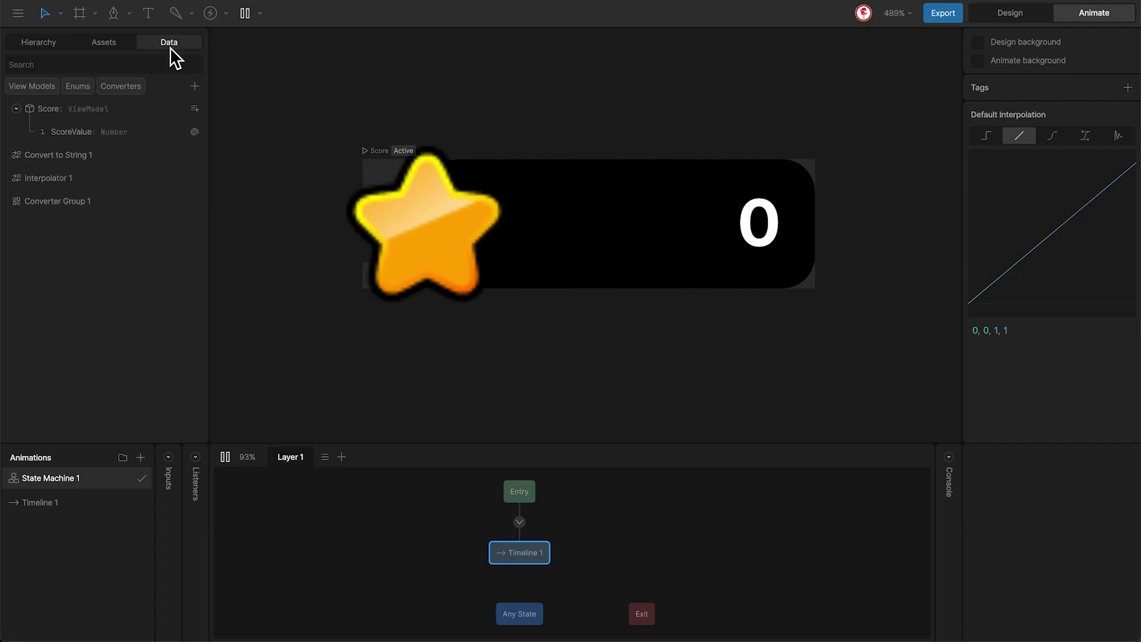
{"action": "left_click", "coordinate": [137, 108]}
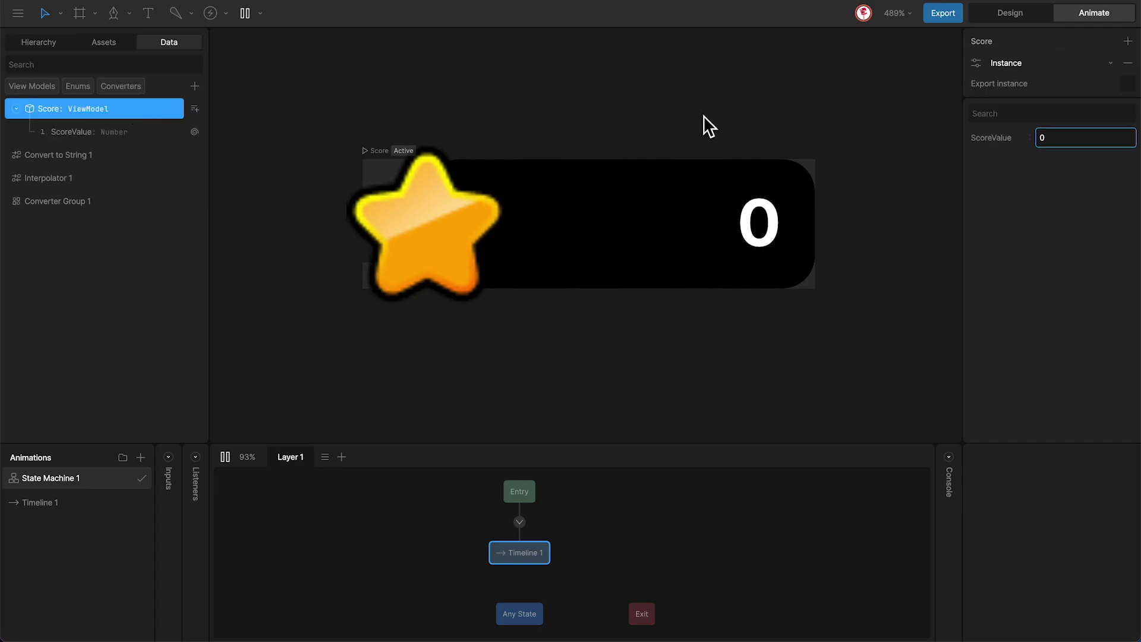
{"action": "left_click", "coordinate": [1053, 137]}
{"action": "type", "text": "200"}
{"action": "key", "text": "Return"}
Step: Change ScoreValue to 300, then 1000, and stop the preview
{"action": "left_click", "coordinate": [1053, 137]}
{"action": "type", "text": "300"}
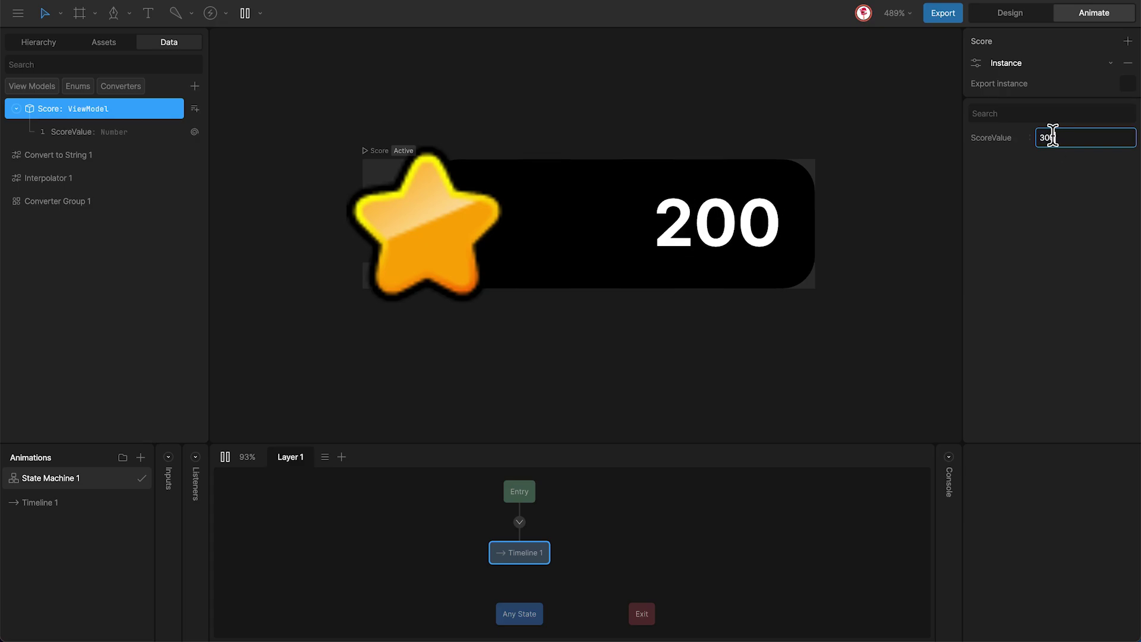
{"action": "key", "text": "Return"}
{"action": "left_click", "coordinate": [1052, 137]}
{"action": "type", "text": "1000"}
{"action": "key", "text": "Return"}
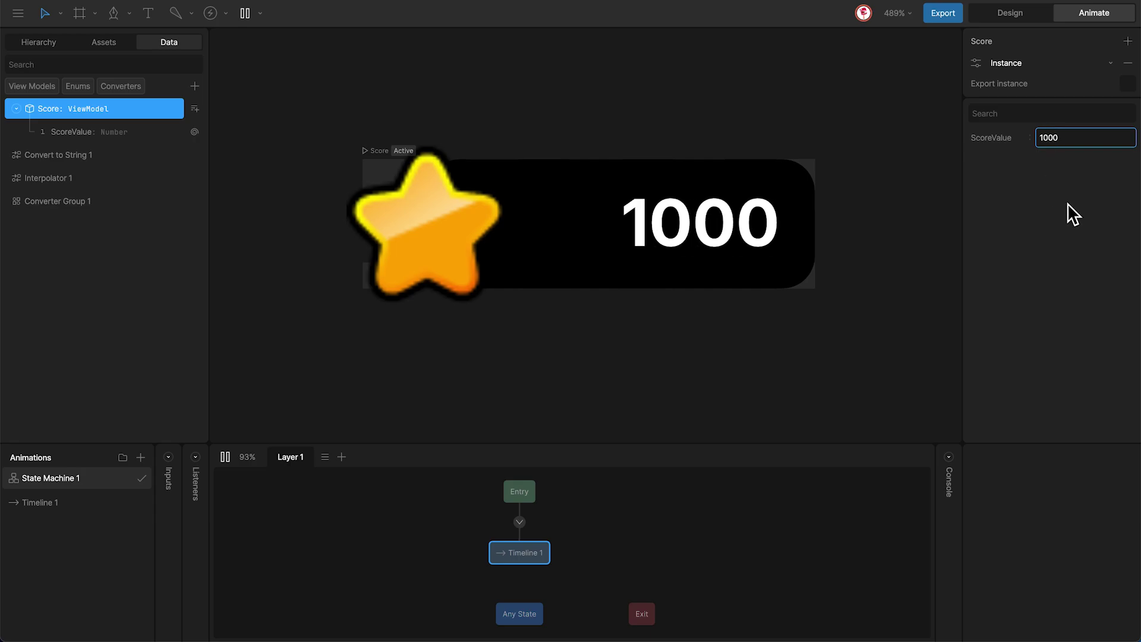
{"action": "key", "text": "space"}
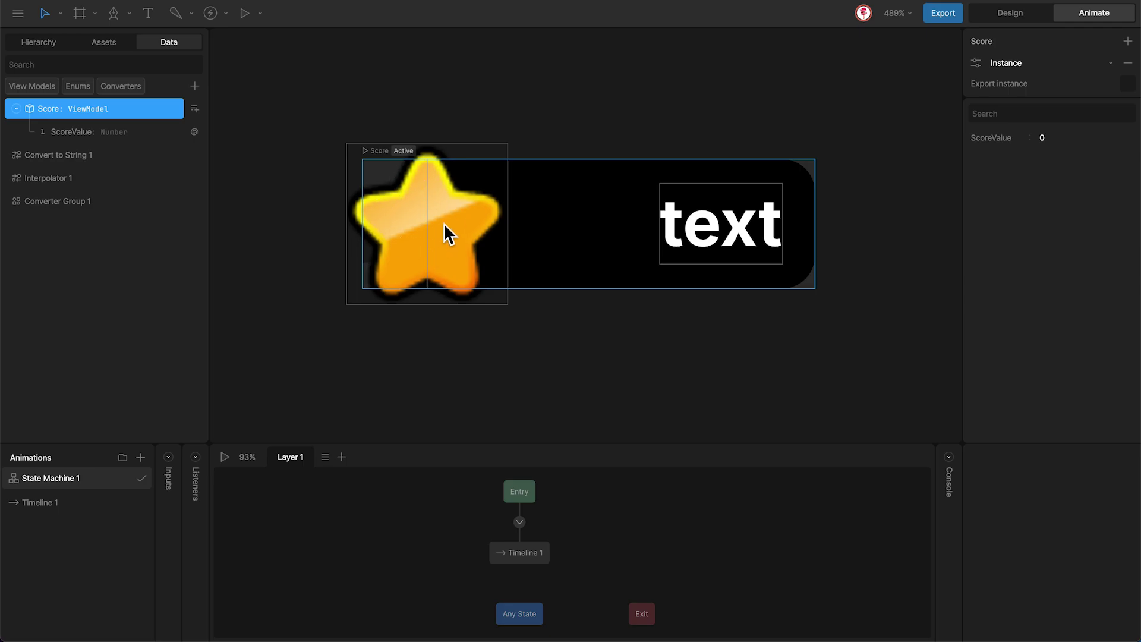
Step: Select the Icon layer and adjust its top offset
{"action": "left_click", "coordinate": [59, 39]}
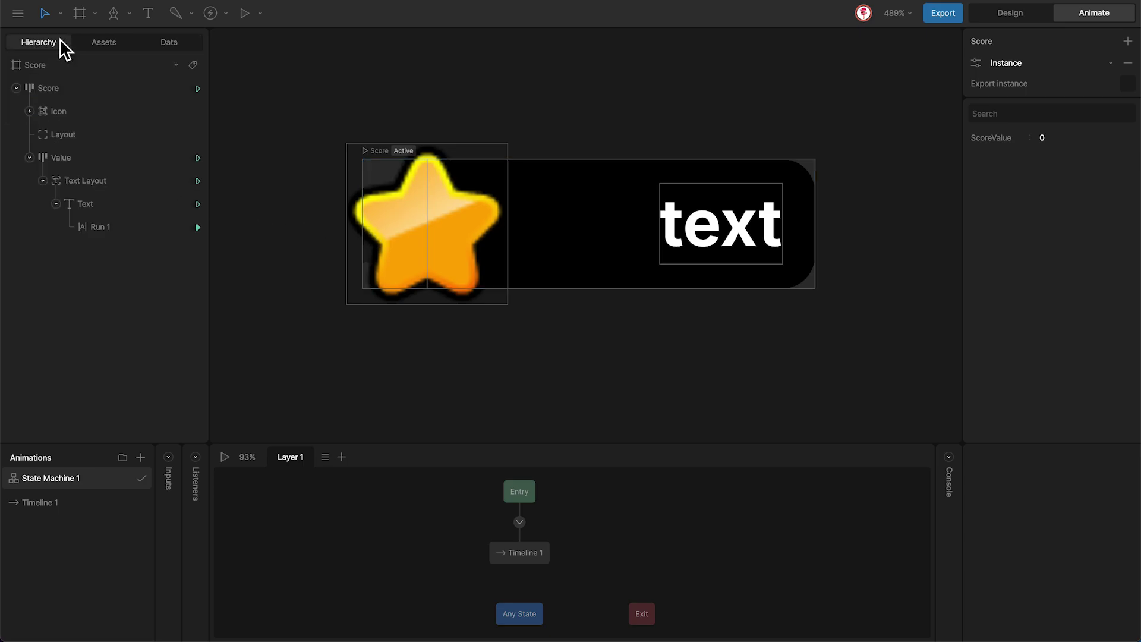
{"action": "left_click", "coordinate": [80, 182]}
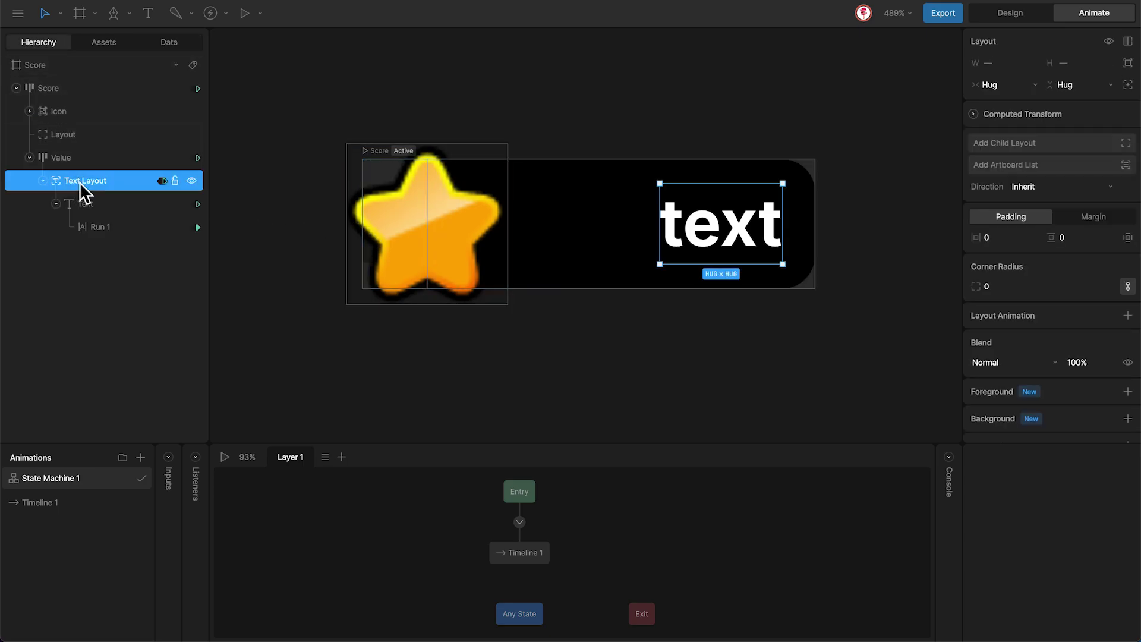
{"action": "left_click", "coordinate": [74, 111]}
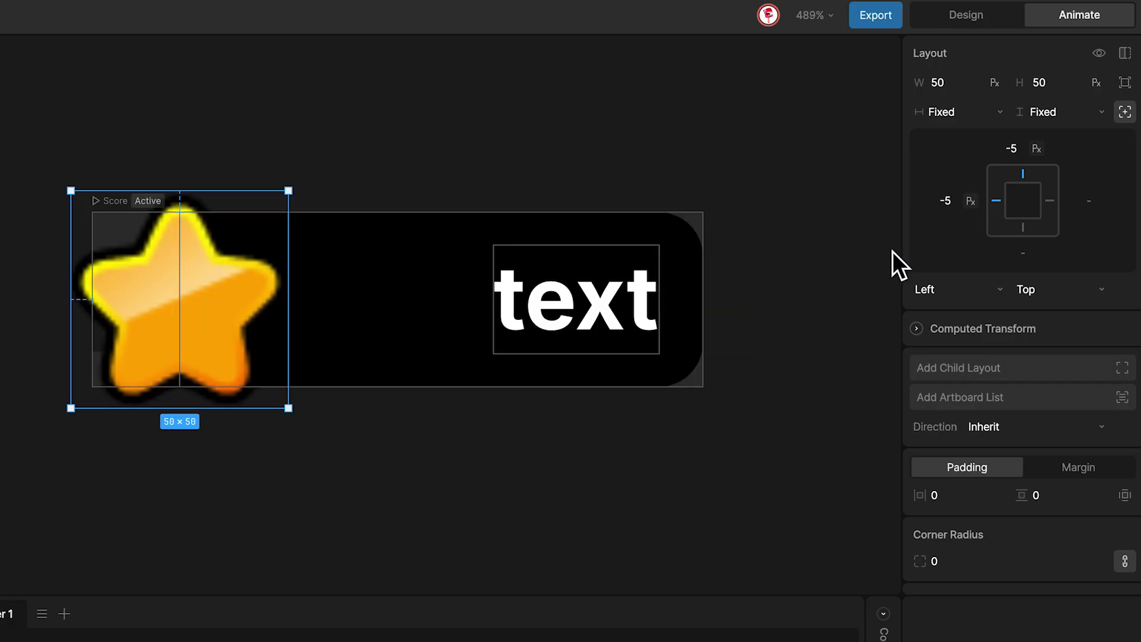
{"action": "mouse_move", "coordinate": [1014, 149]}
{"action": "left_mouse_down"}
{"action": "mouse_move", "coordinate": [1025, 177]}
{"action": "mouse_move", "coordinate": [1019, 149]}
{"action": "left_mouse_up"}
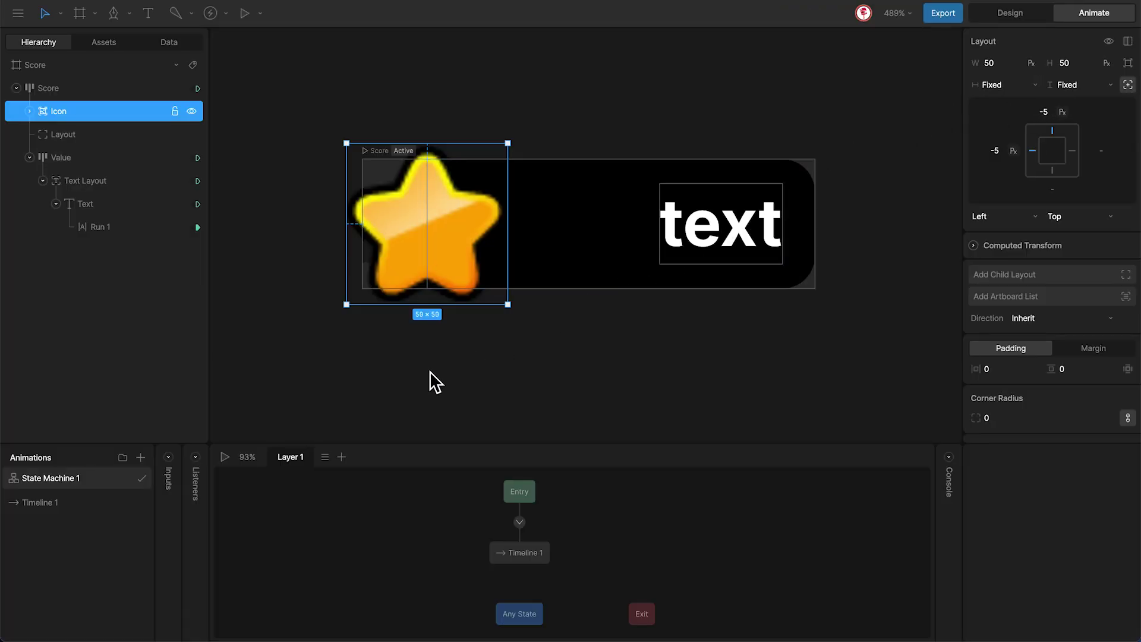
Step: Rename Timeline 1 to Idle and keyframe the icon's -5 top offset at frame 0
{"action": "double_click", "coordinate": [57, 502]}
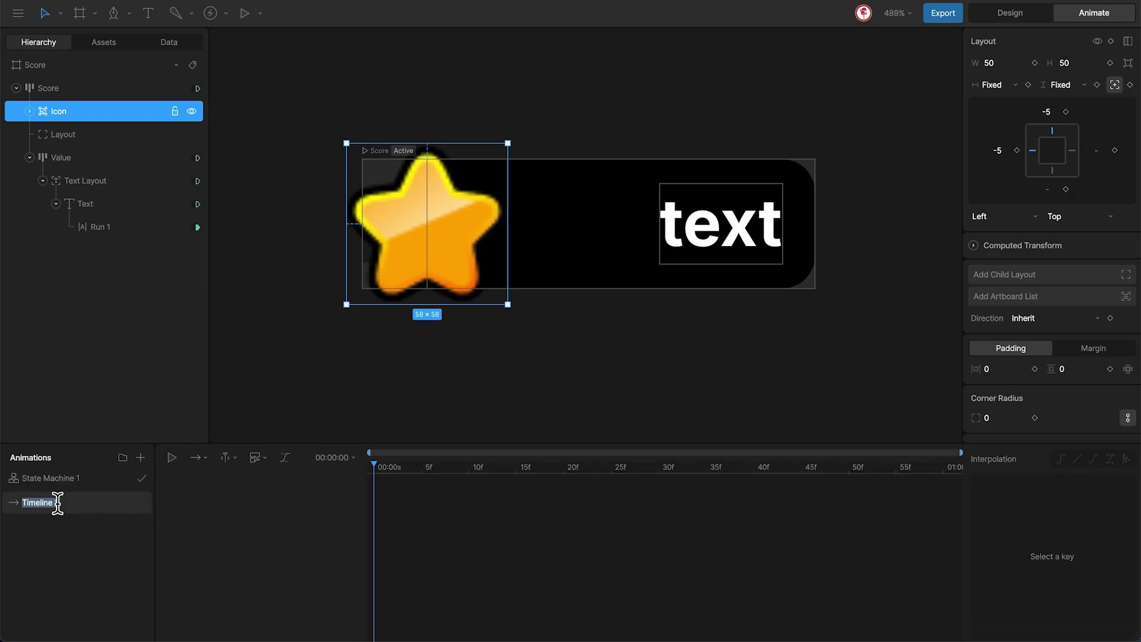
{"action": "type", "text": "Idle"}
{"action": "key", "text": "Return"}
{"action": "left_click", "coordinate": [1066, 112]}
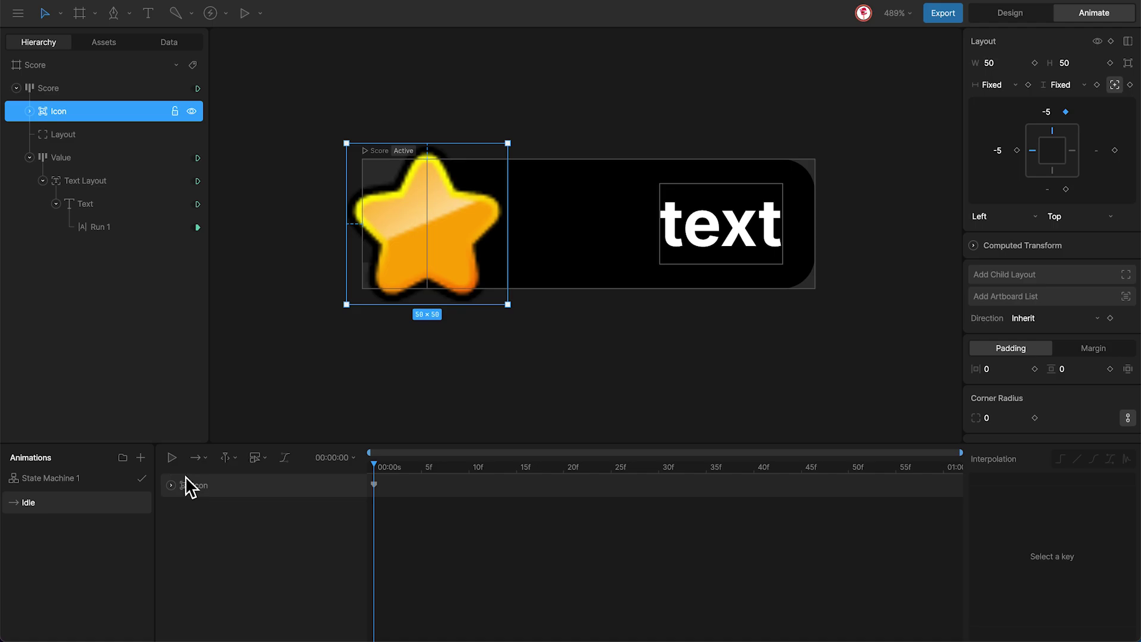
Step: Add a new timeline animation named React
{"action": "left_click", "coordinate": [141, 459]}
{"action": "left_click", "coordinate": [147, 490]}
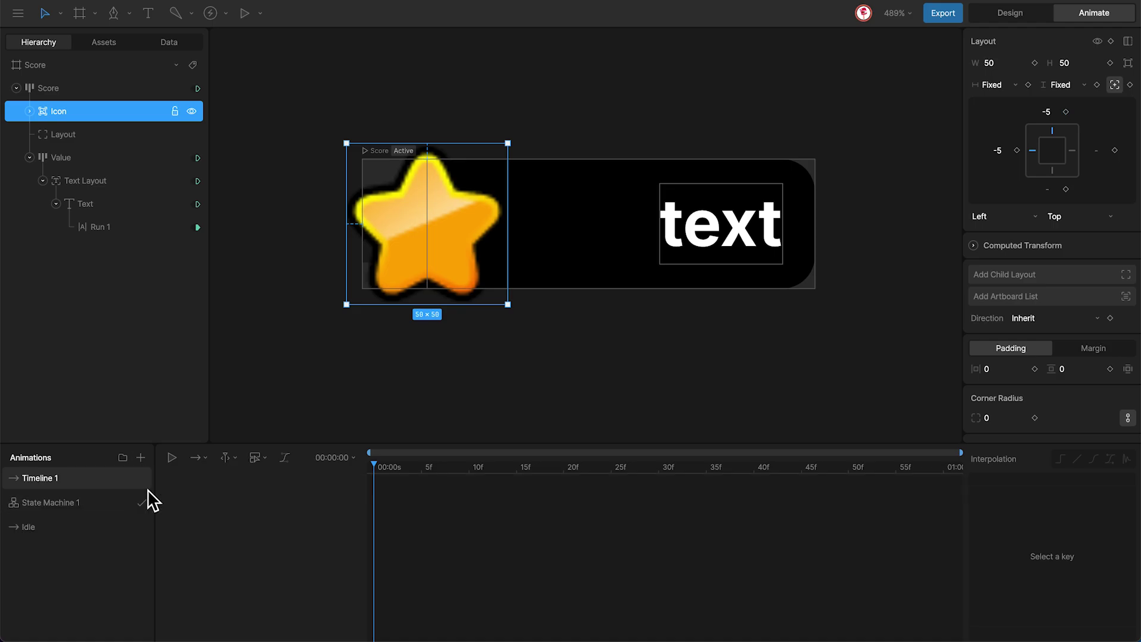
{"action": "type", "text": "React"}
{"action": "key", "text": "Return"}
Step: Keyframe the icon's top margin at -5 on frame 0 and -14 on frame 5
{"action": "left_click", "coordinate": [1066, 112]}
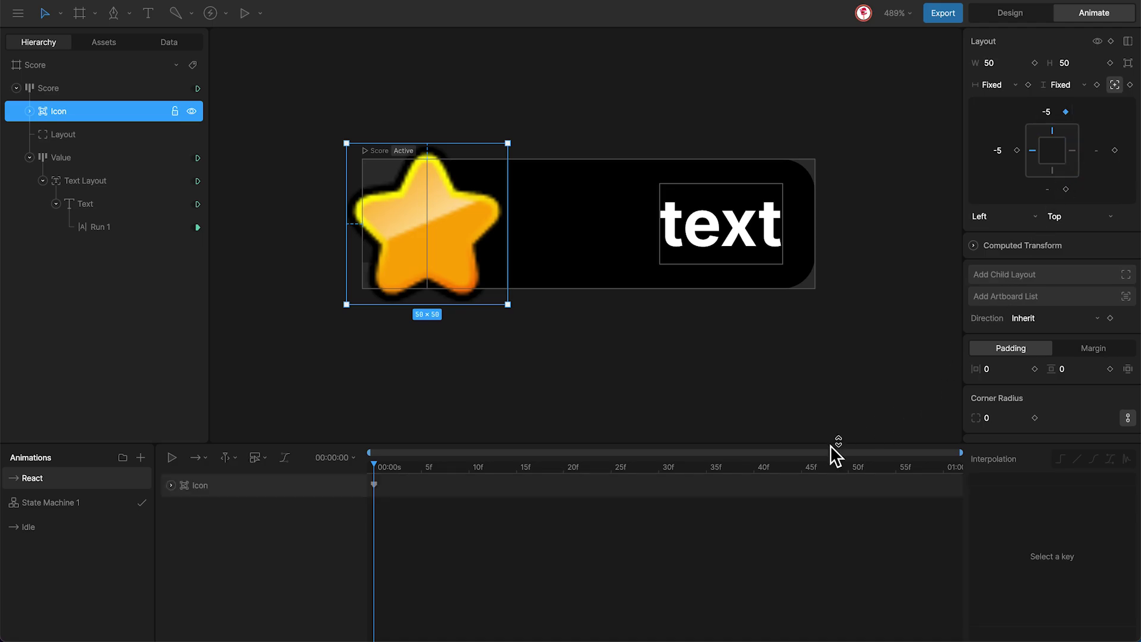
{"action": "left_click", "coordinate": [423, 467]}
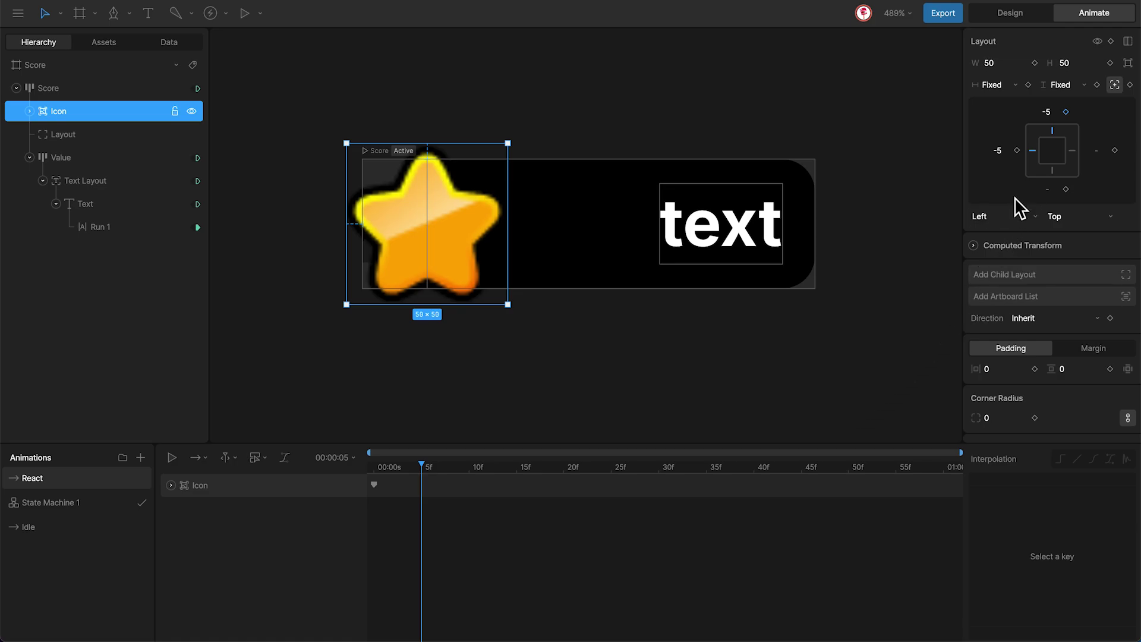
{"action": "left_click", "coordinate": [1048, 110]}
{"action": "key", "text": "Down"}
{"action": "key", "text": "Down"}
{"action": "key", "text": "Down"}
{"action": "key", "text": "Down"}
{"action": "key", "text": "Down"}
{"action": "key", "text": "Down"}
{"action": "key", "text": "Down"}
{"action": "key", "text": "Down"}
{"action": "key", "text": "Down"}
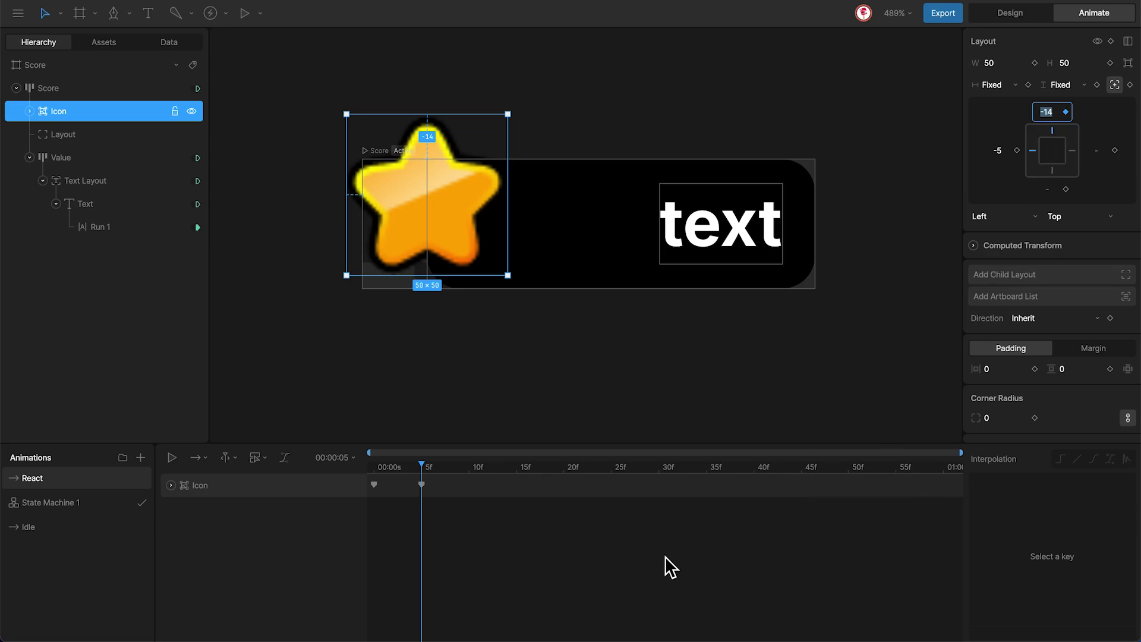
Step: Paste a -5 keyframe at 1:00 and give the first keyframe a cubic ease
{"action": "left_click", "coordinate": [374, 484]}
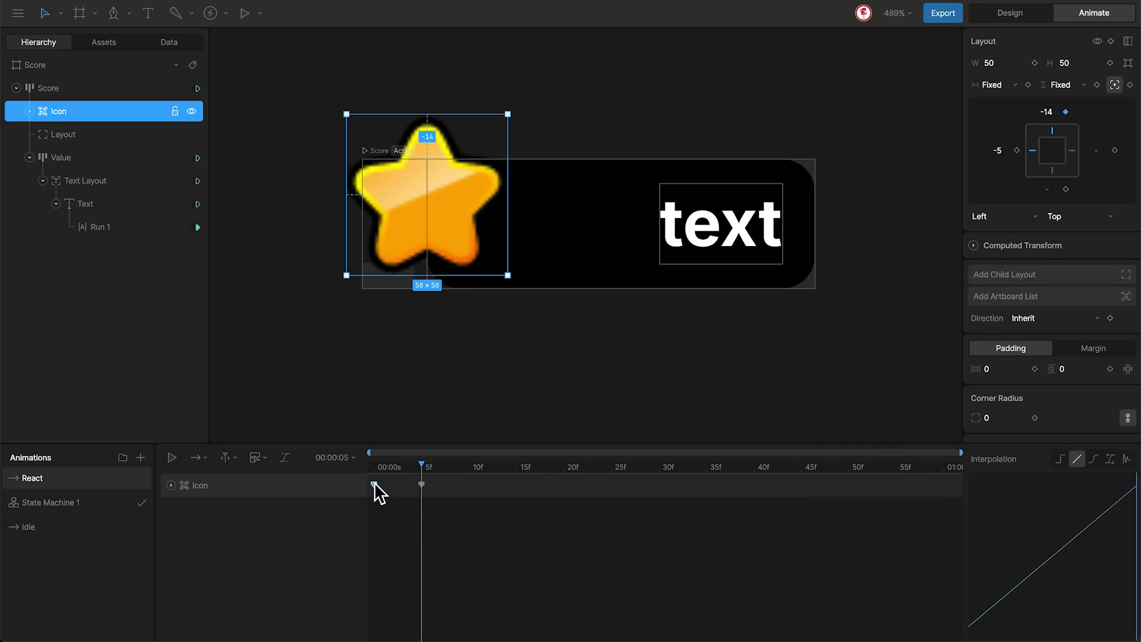
{"action": "left_click", "coordinate": [944, 461]}
{"action": "key", "text": "ctrl+v"}
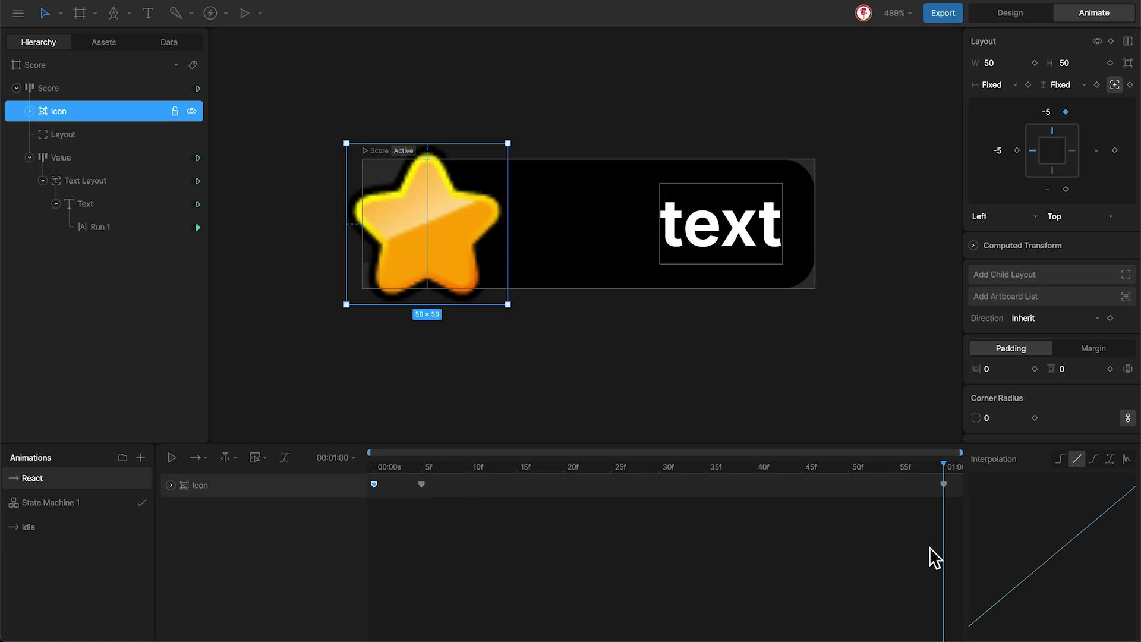
{"action": "left_click", "coordinate": [1095, 460]}
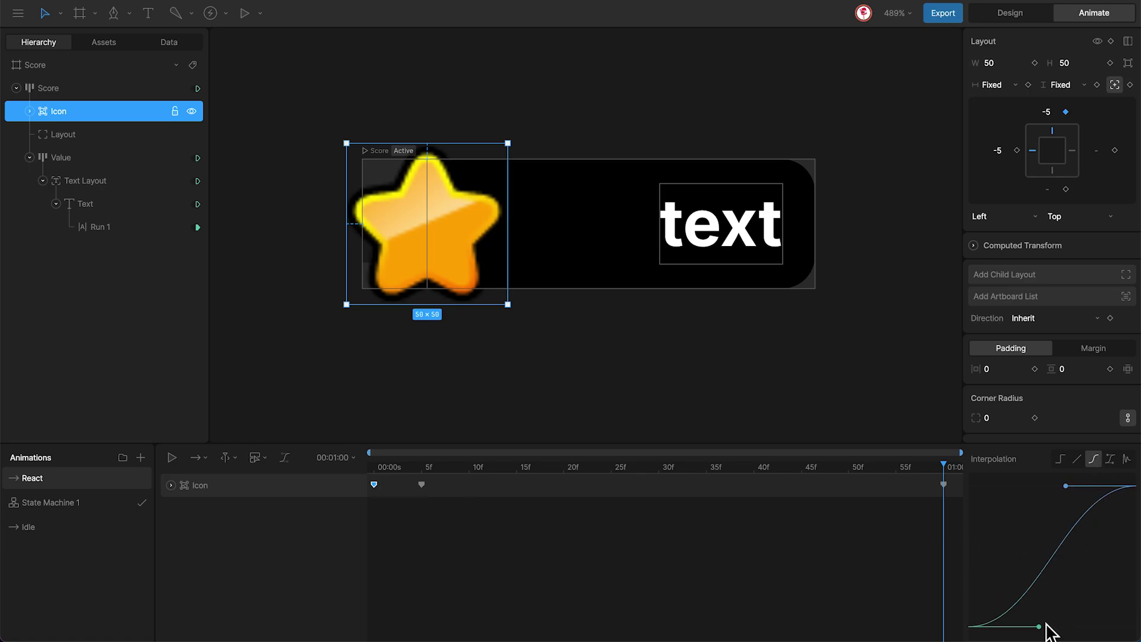
{"action": "left_click_drag", "start_coordinate": [1040, 627], "coordinate": [971, 501]}
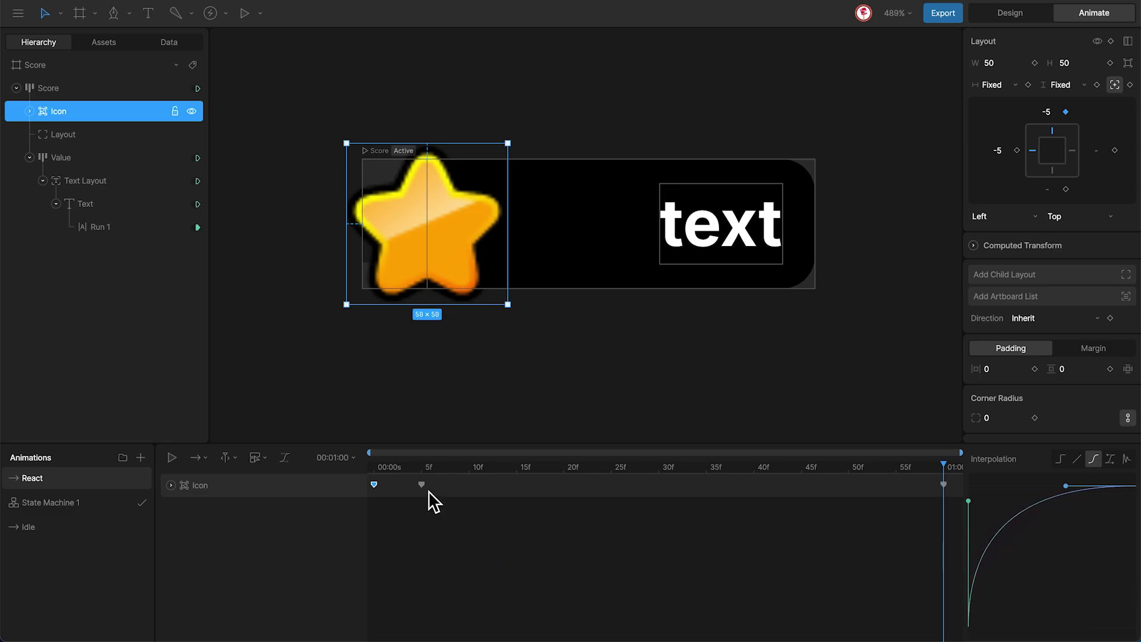
Step: Give the frame-5 keyframe an Elastic Ease Out with period 0.3
{"action": "left_click", "coordinate": [422, 485]}
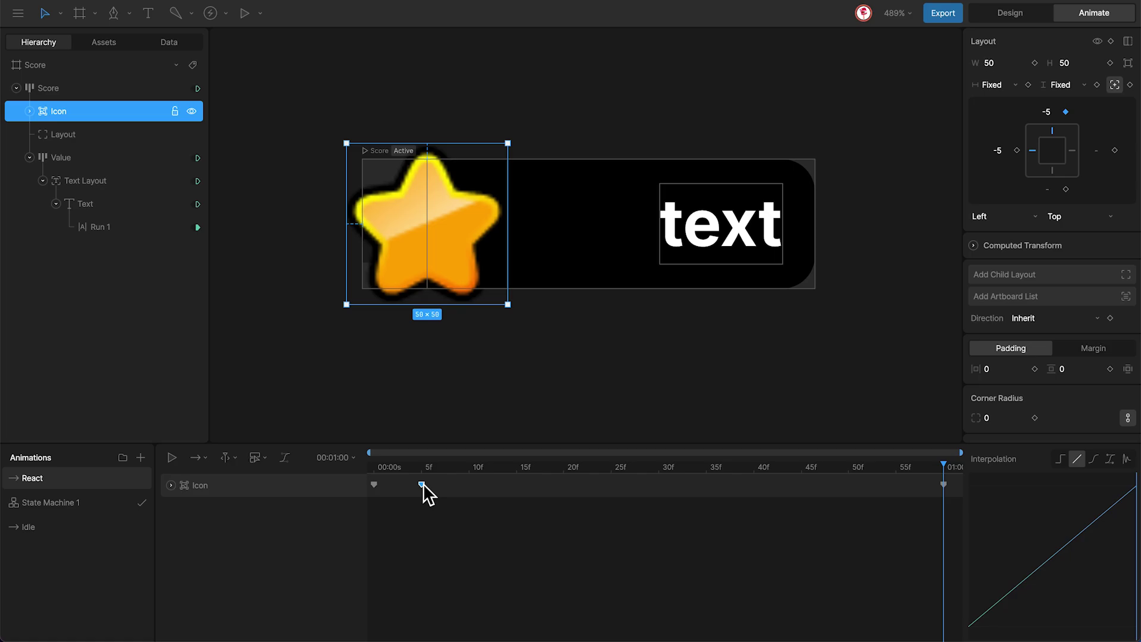
{"action": "left_click", "coordinate": [1126, 460]}
{"action": "scroll", "coordinate": [1104, 547], "scroll_direction": "down", "scroll_amount": 2}
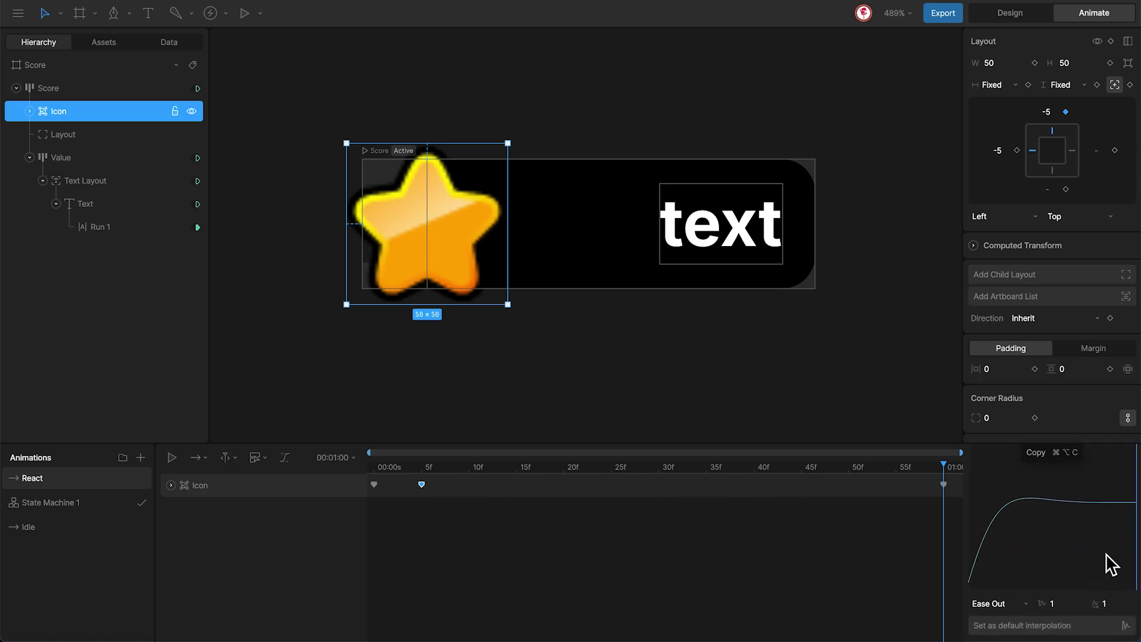
{"action": "left_click", "coordinate": [1117, 606]}
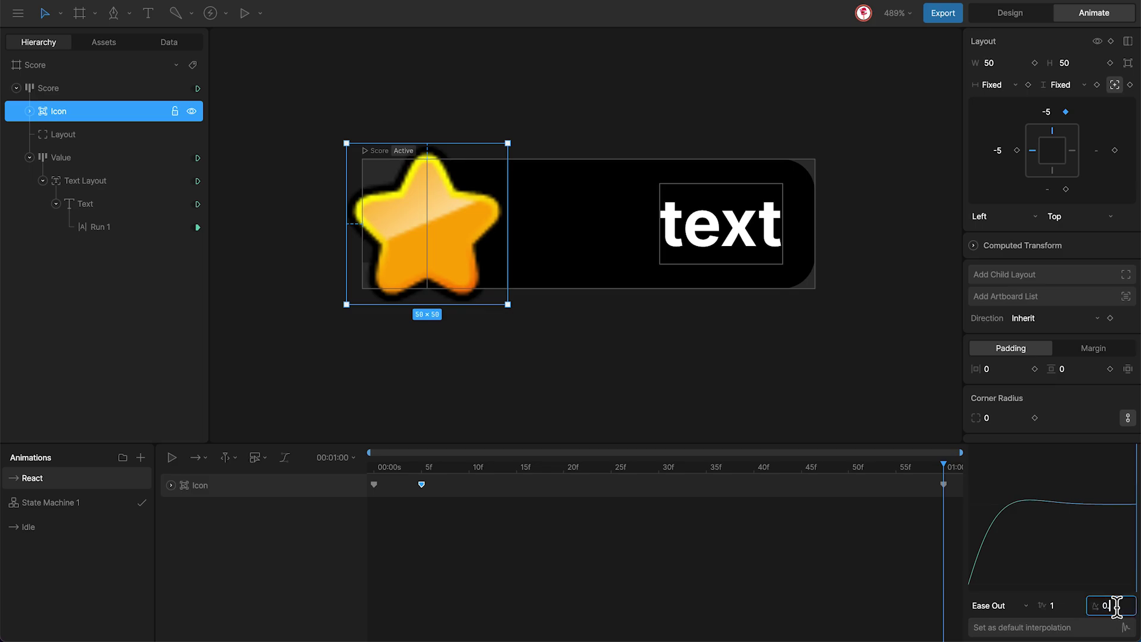
{"action": "key", "text": "Return"}
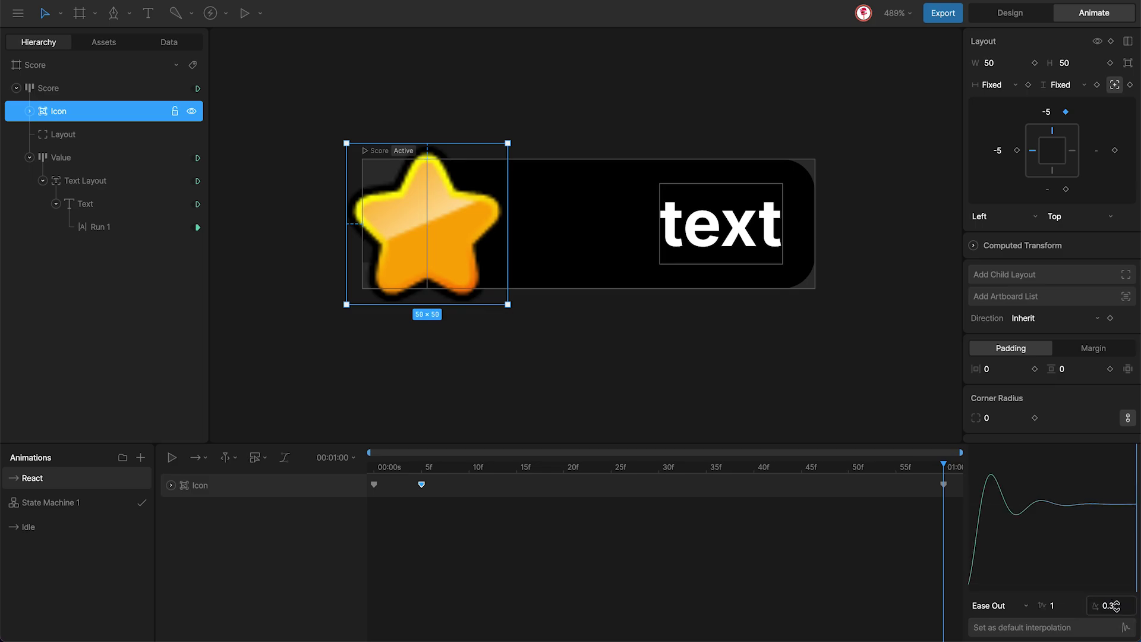
Step: Rewind and play the React animation to preview the bounce
{"action": "left_click", "coordinate": [375, 466]}
{"action": "key", "text": "space"}
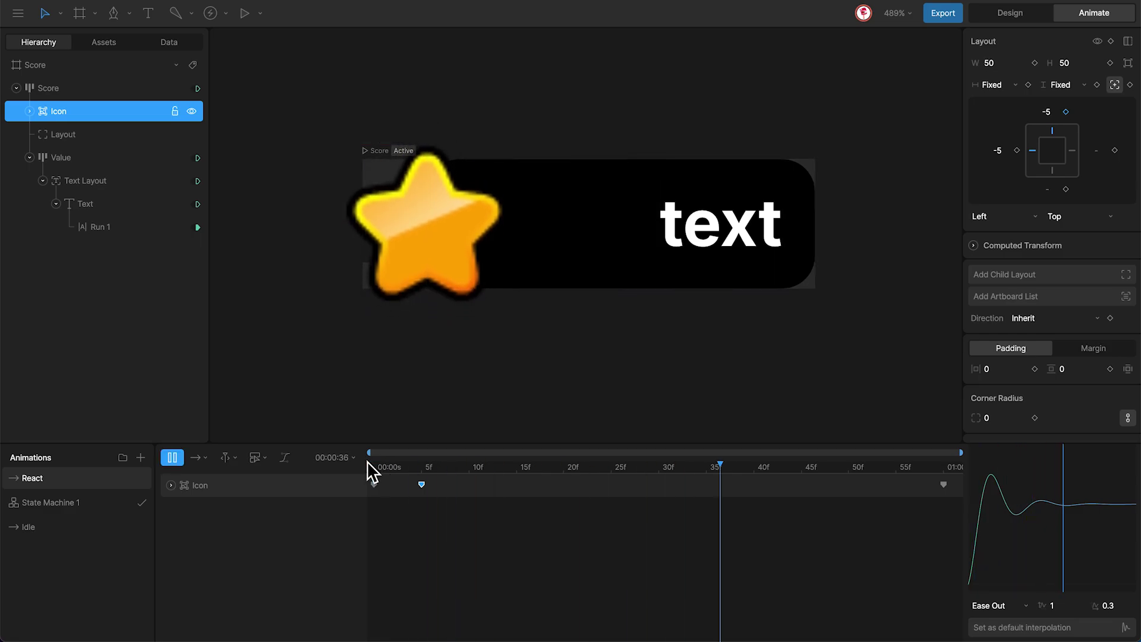
{"action": "key", "text": "space"}
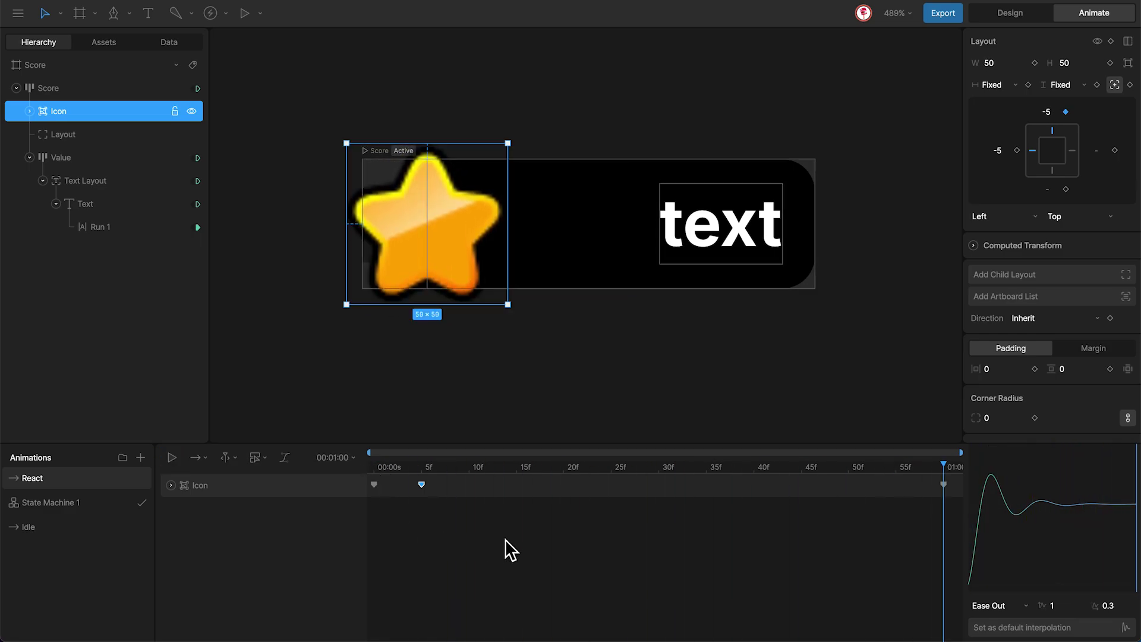
Step: Add React as a state in State Machine 1 and connect Idle to it
{"action": "left_click", "coordinate": [90, 502]}
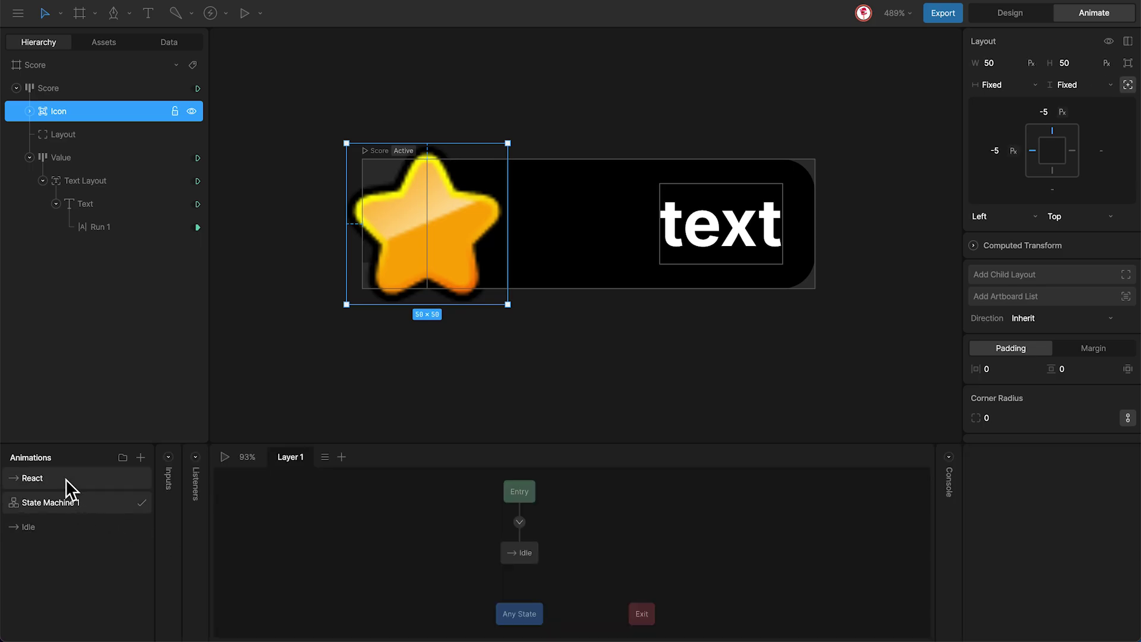
{"action": "left_click_drag", "start_coordinate": [66, 480], "coordinate": [704, 555]}
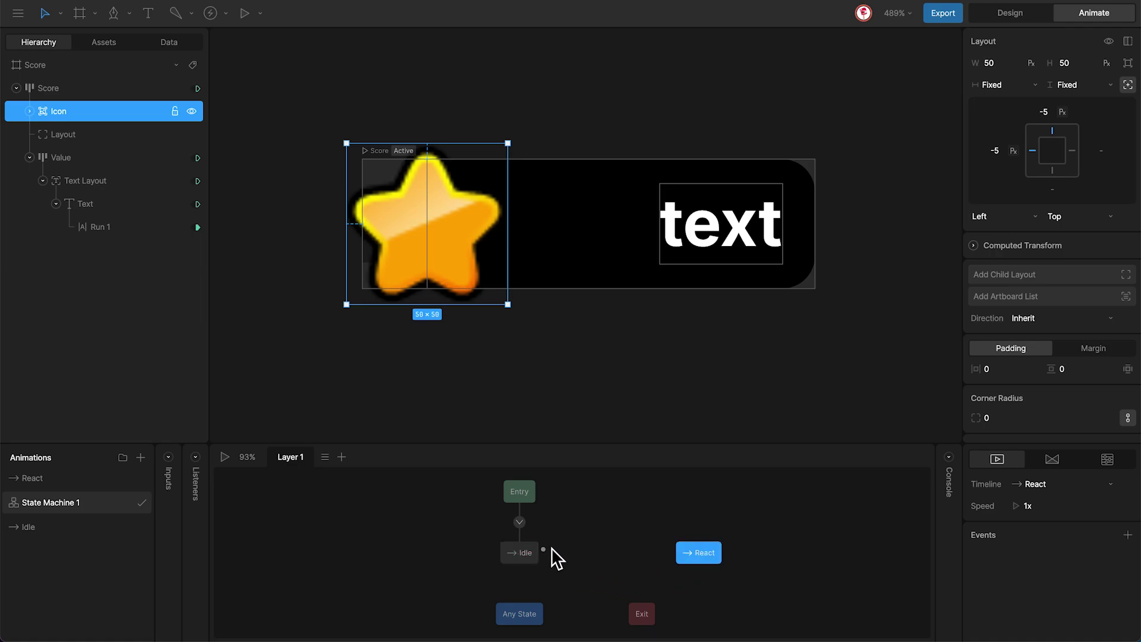
{"action": "mouse_move", "coordinate": [544, 550]}
{"action": "left_mouse_down"}
{"action": "mouse_move", "coordinate": [684, 544]}
{"action": "mouse_move", "coordinate": [544, 553]}
{"action": "left_mouse_up"}
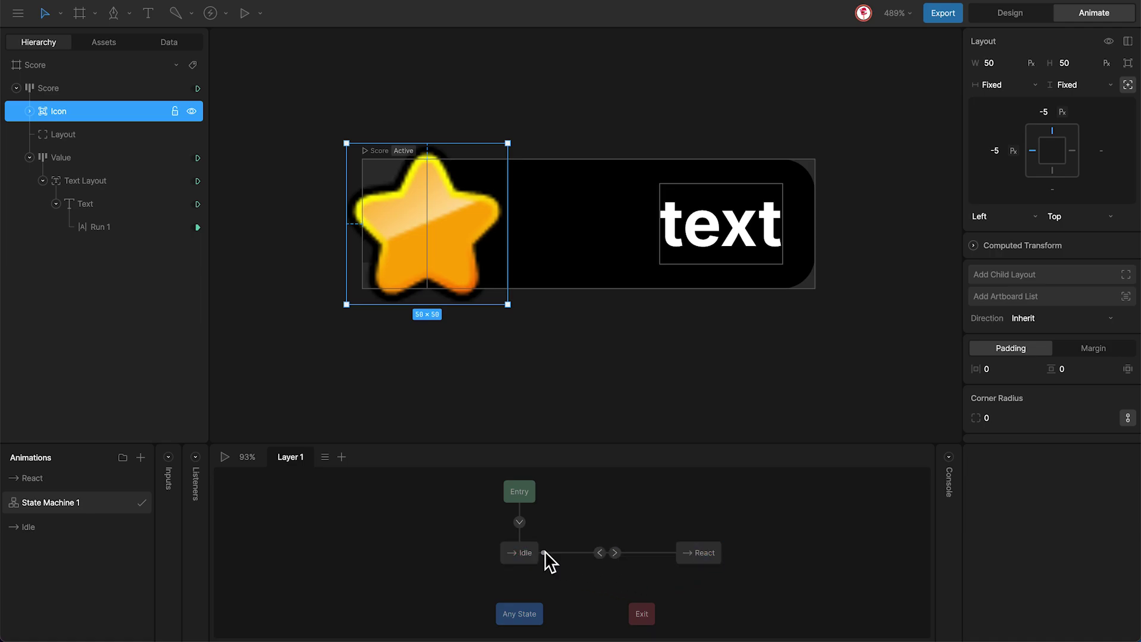
{"action": "left_click", "coordinate": [616, 552]}
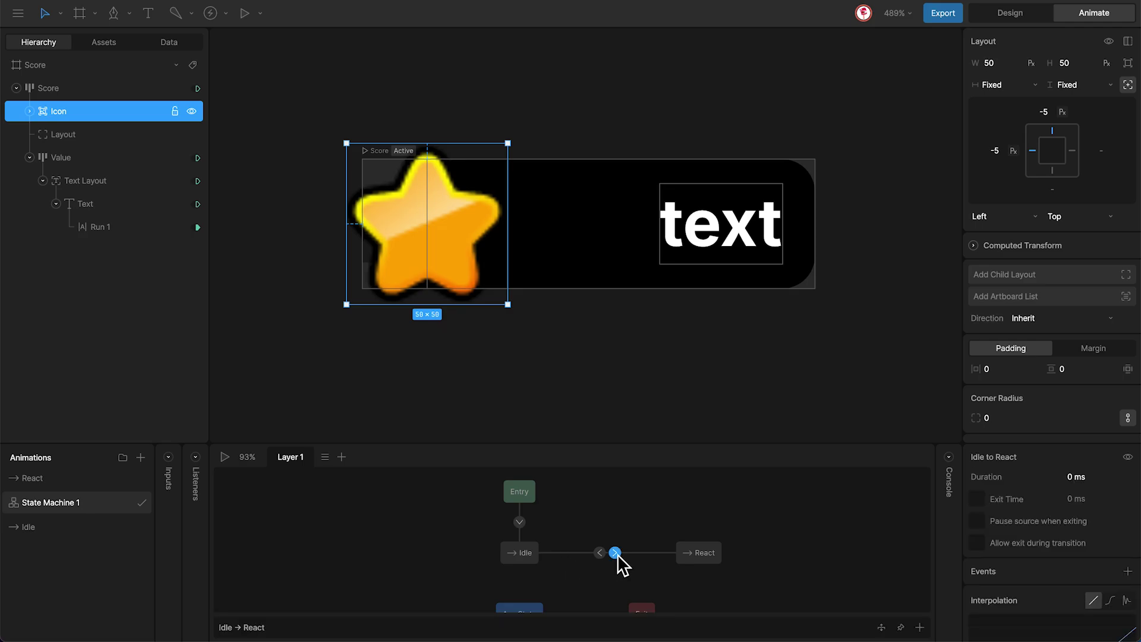
Step: Give the Idle → React transition the condition ScoreValue ≠ Self
{"action": "left_click", "coordinate": [919, 627]}
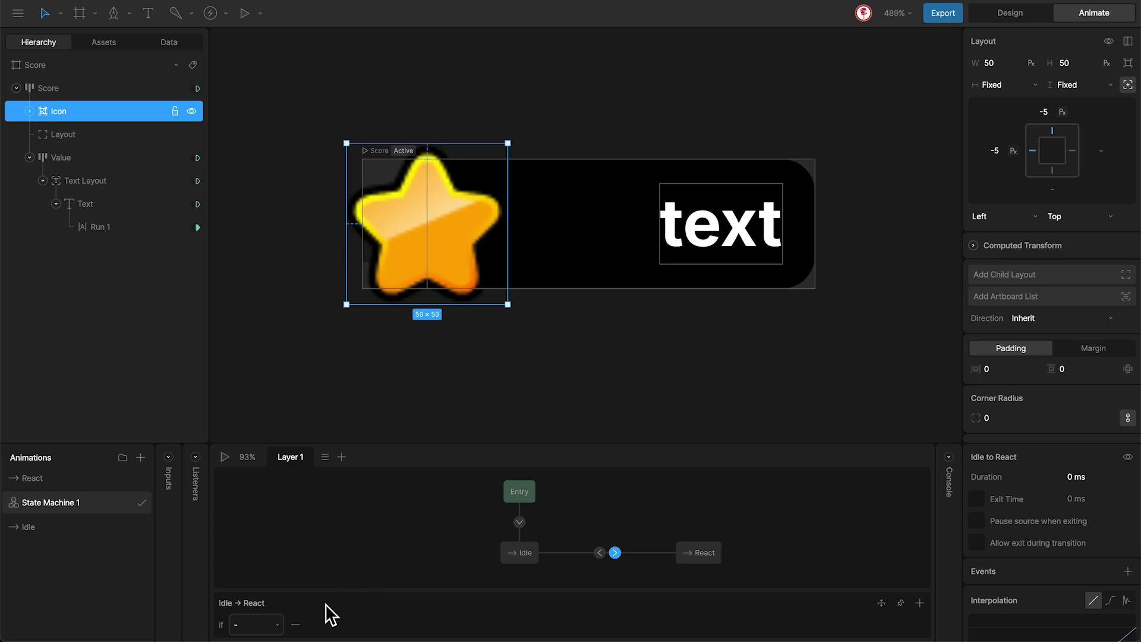
{"action": "left_click", "coordinate": [257, 625]}
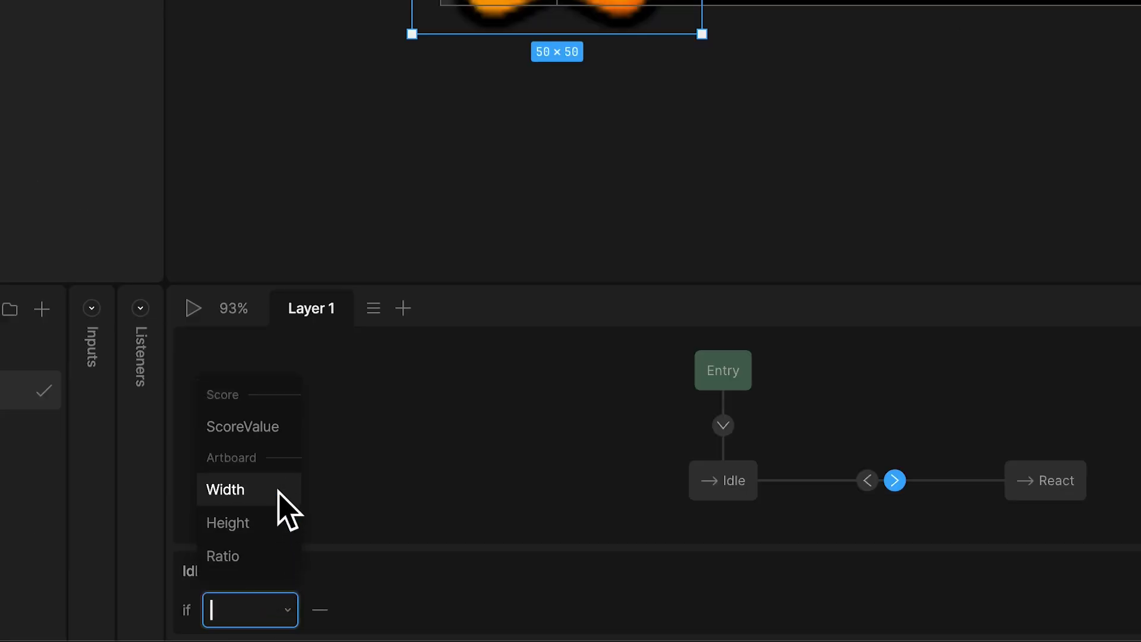
{"action": "left_click", "coordinate": [261, 524]}
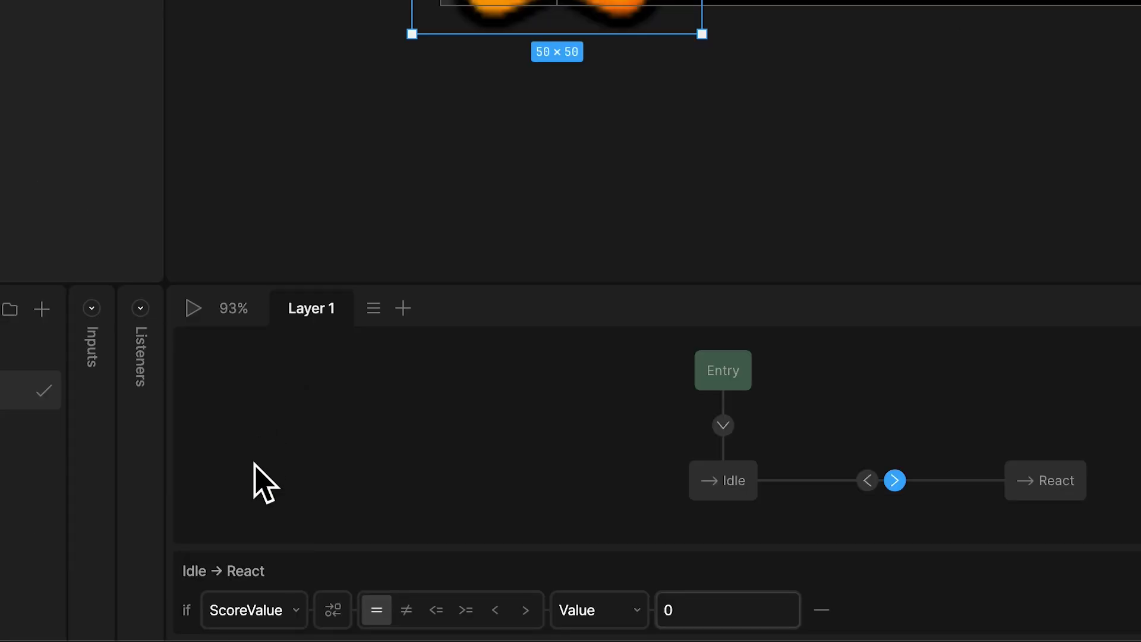
{"action": "left_click", "coordinate": [575, 610]}
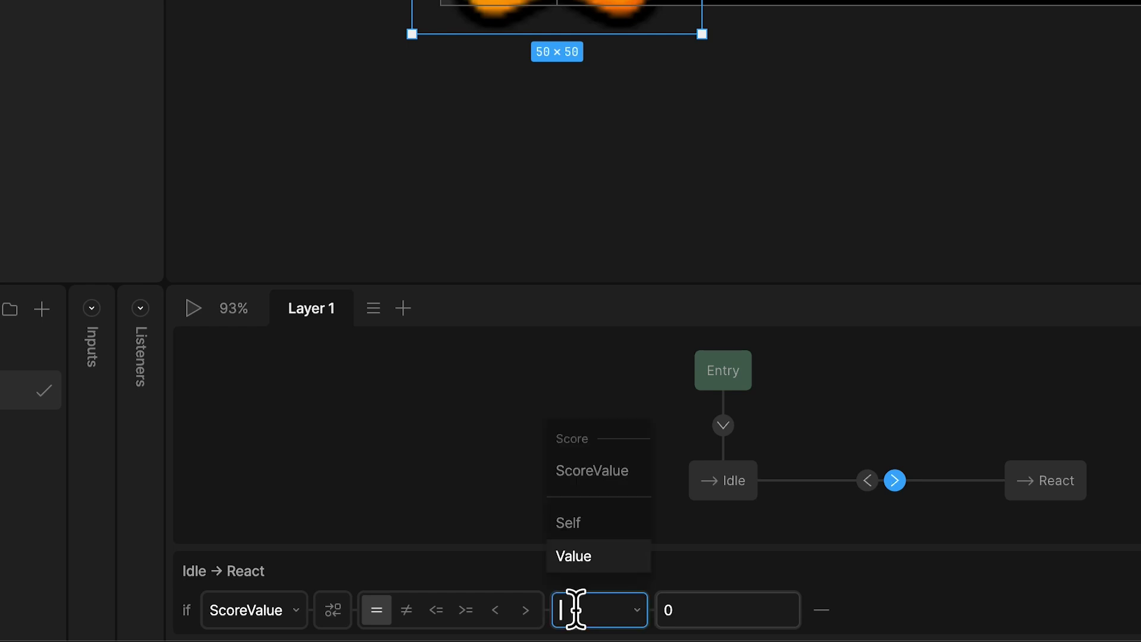
{"action": "left_click", "coordinate": [585, 528]}
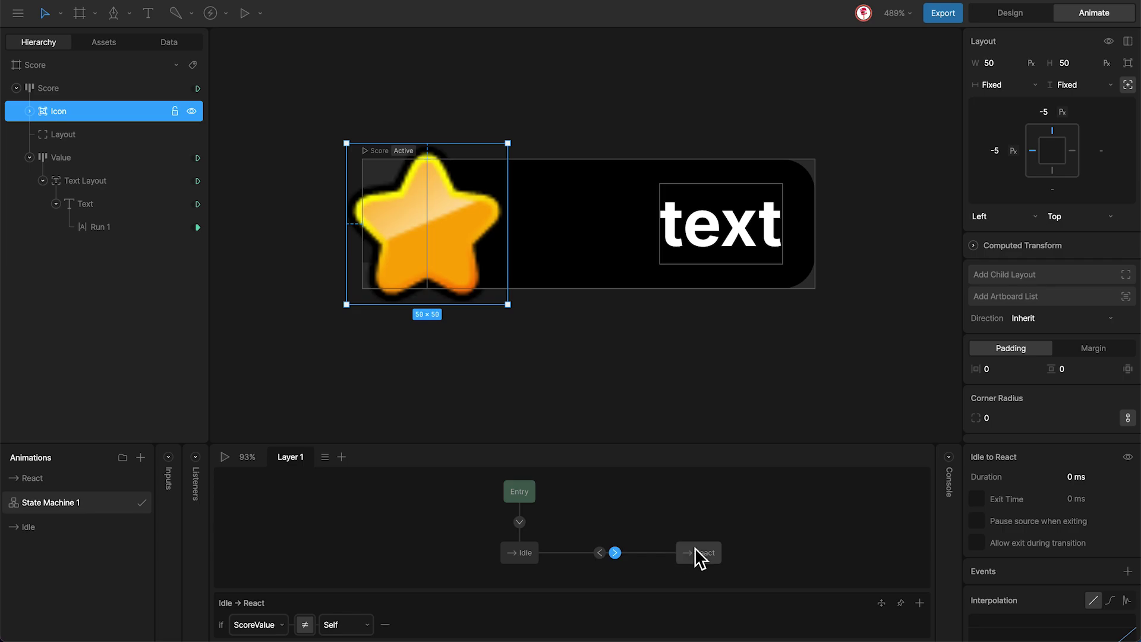
Step: Enable Exit Time at 100% on the React → Idle transition so it waits for React to finish
{"action": "left_click", "coordinate": [600, 553]}
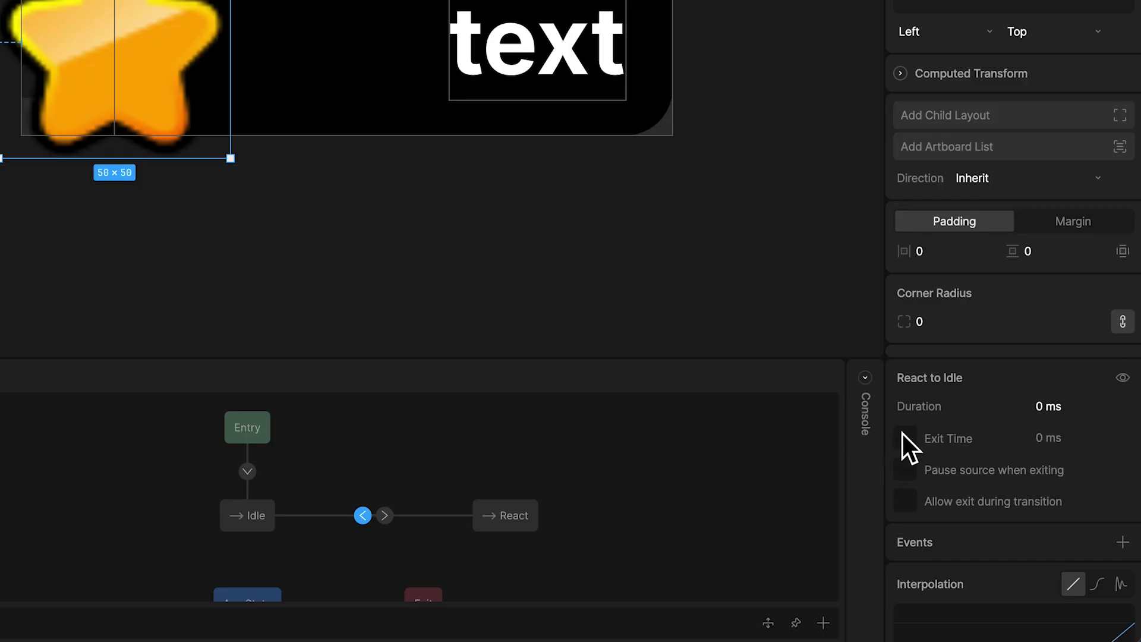
{"action": "left_click", "coordinate": [977, 497]}
{"action": "left_click", "coordinate": [1048, 438]}
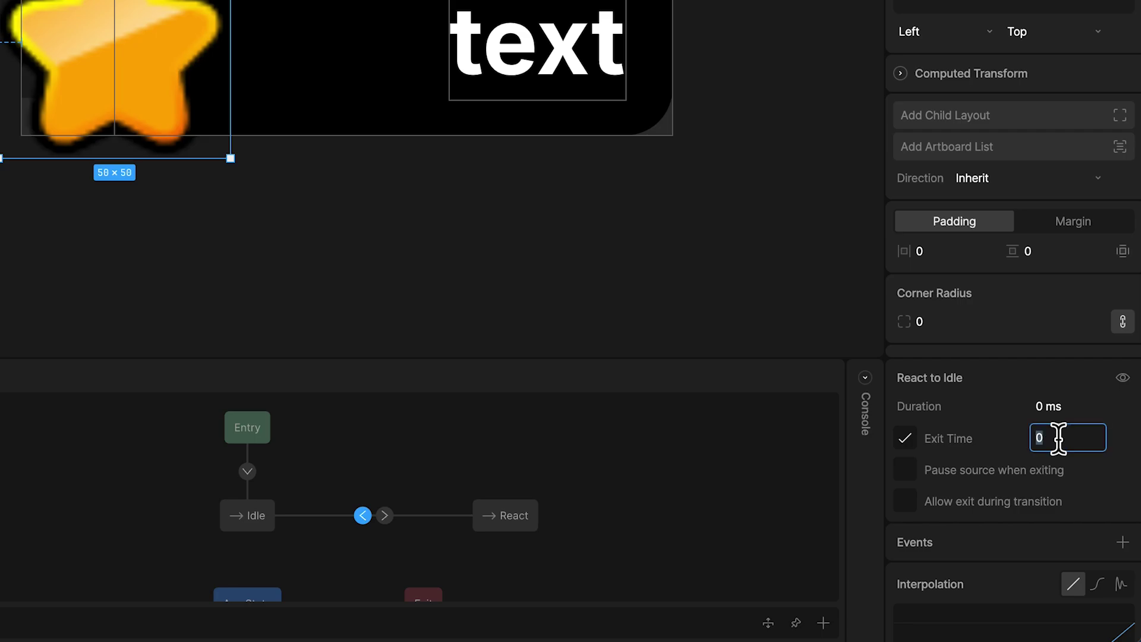
{"action": "type", "text": "100"}
{"action": "key", "text": "Return"}
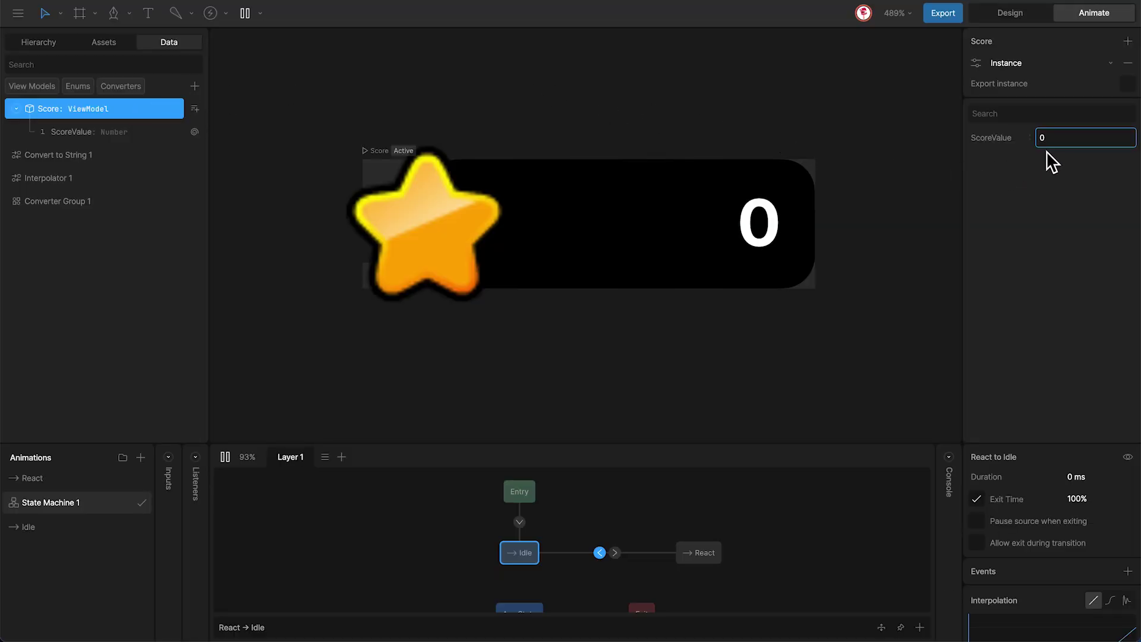
Step: Preview ScoreValue counting up to 250, 300 and 1000, then stop the state machine playback
{"action": "left_click", "coordinate": [1060, 138]}
{"action": "type", "text": "250"}
{"action": "key", "text": "Return"}
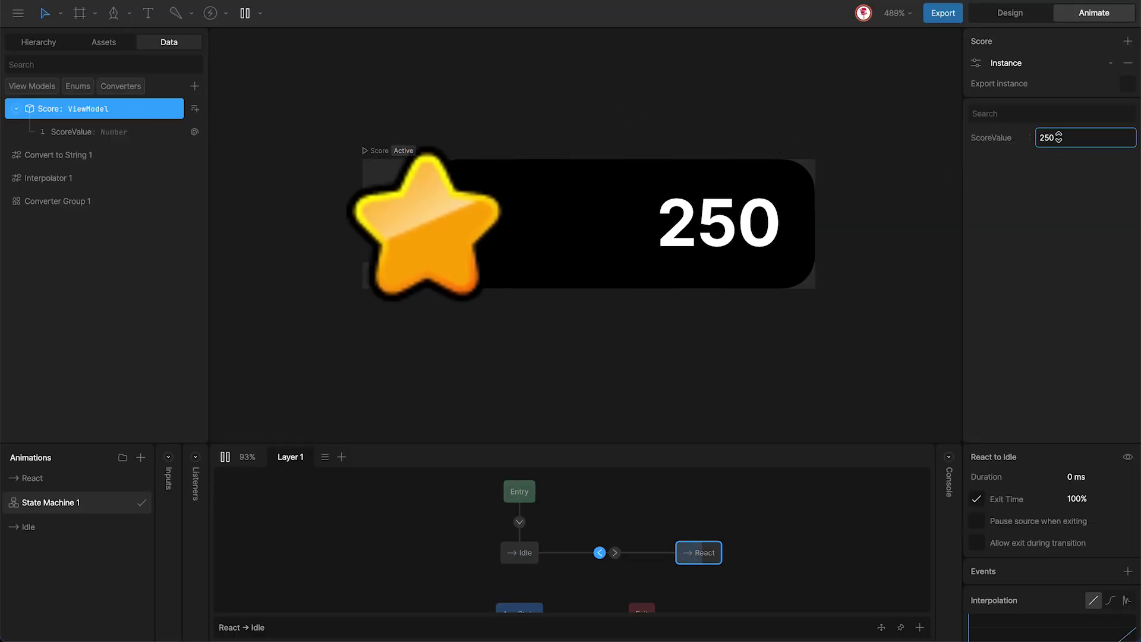
{"action": "type", "text": "300"}
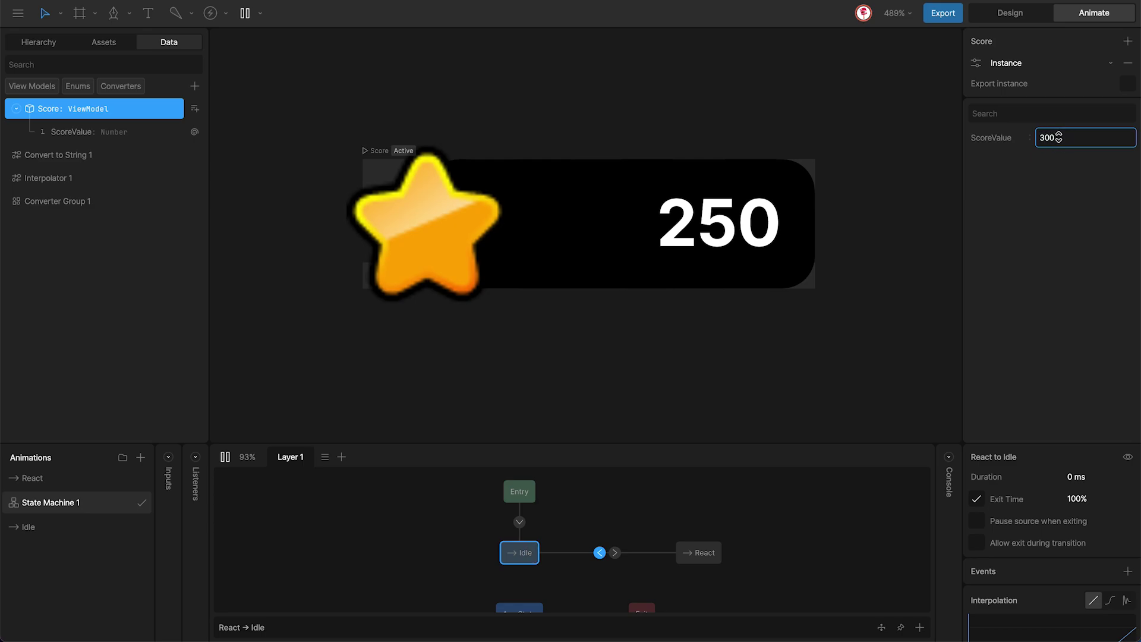
{"action": "key", "text": "Return"}
{"action": "left_click", "coordinate": [1059, 138]}
{"action": "type", "text": "1000"}
{"action": "key", "text": "Return"}
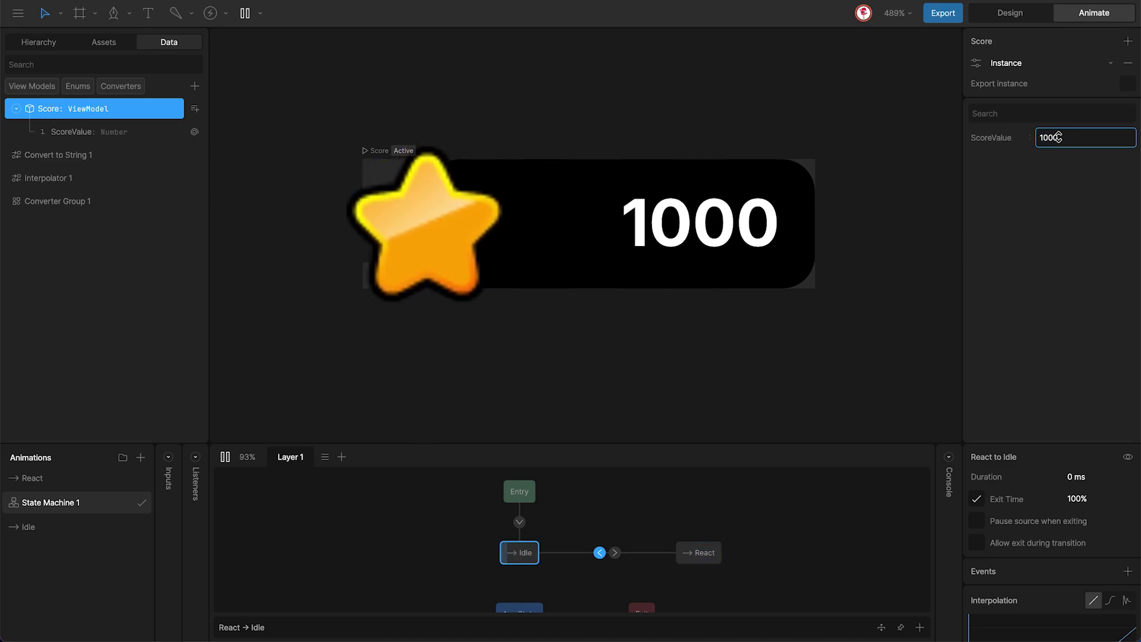
{"action": "key", "text": "space"}
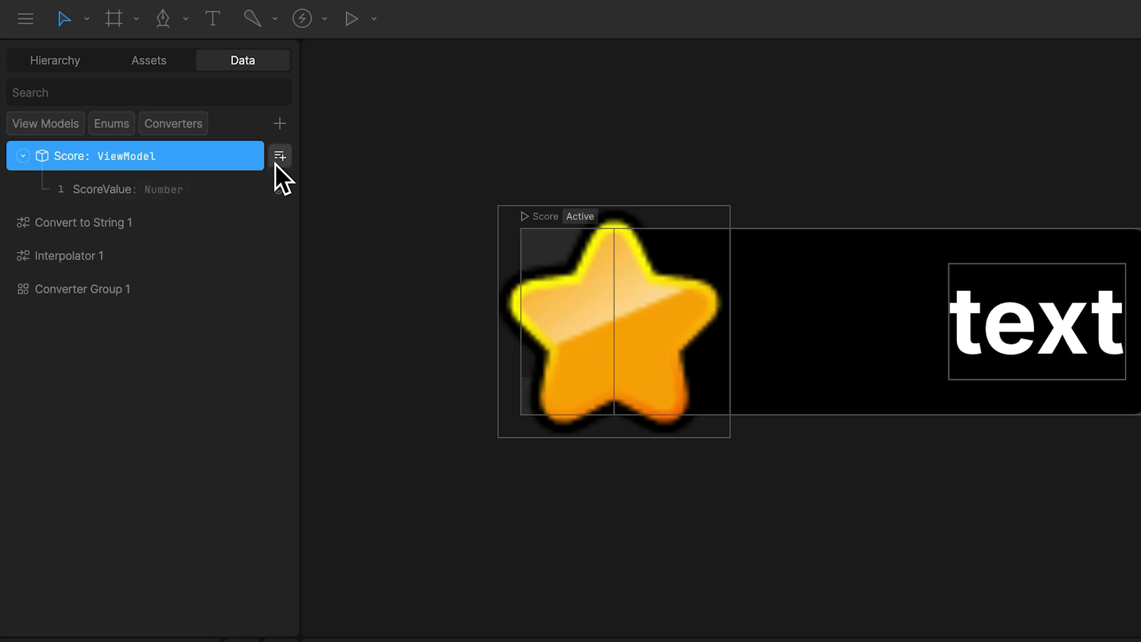
Step: Add an Image property to the Score view model, rename it Icon, and return to the Hierarchy
{"action": "left_click", "coordinate": [195, 109]}
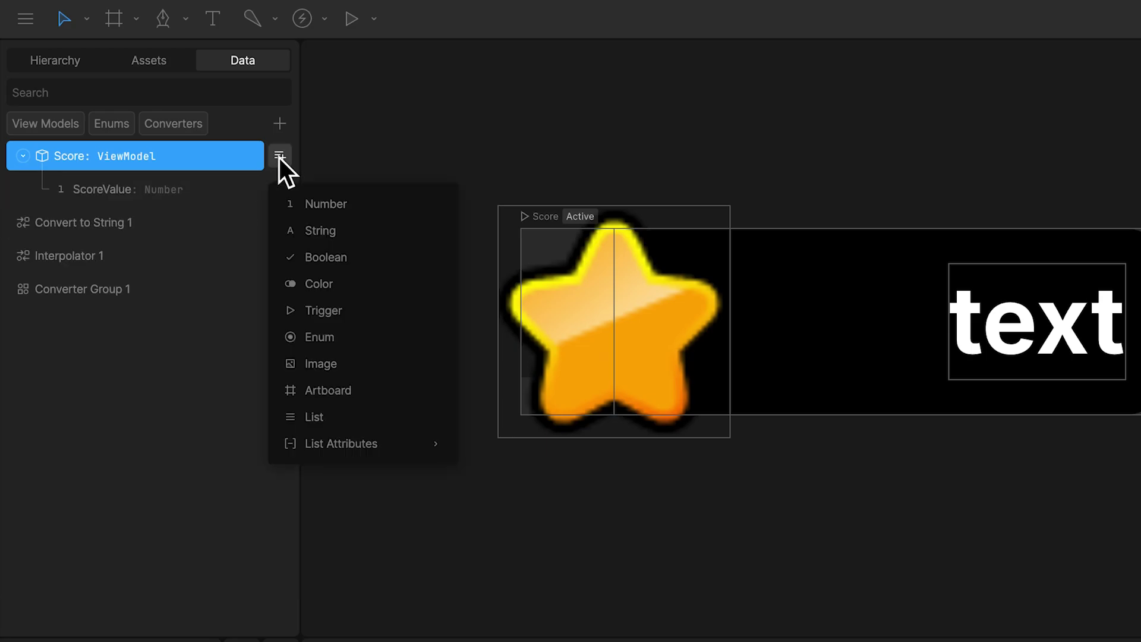
{"action": "left_click", "coordinate": [333, 365]}
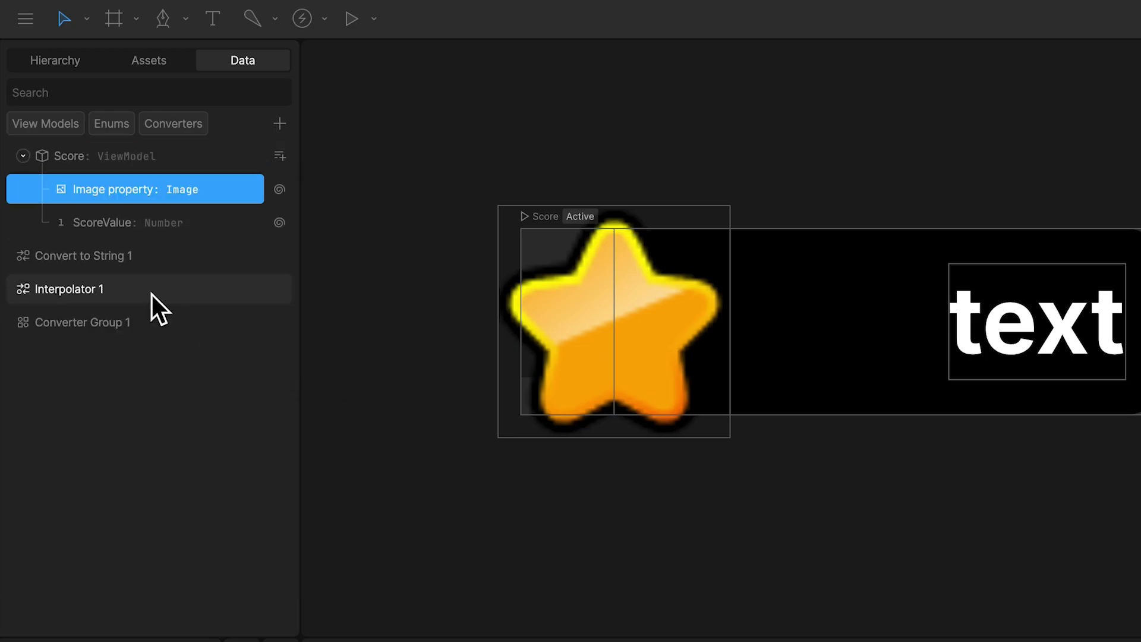
{"action": "double_click", "coordinate": [107, 189]}
{"action": "key", "text": "BackSpace"}
{"action": "key", "text": "Return"}
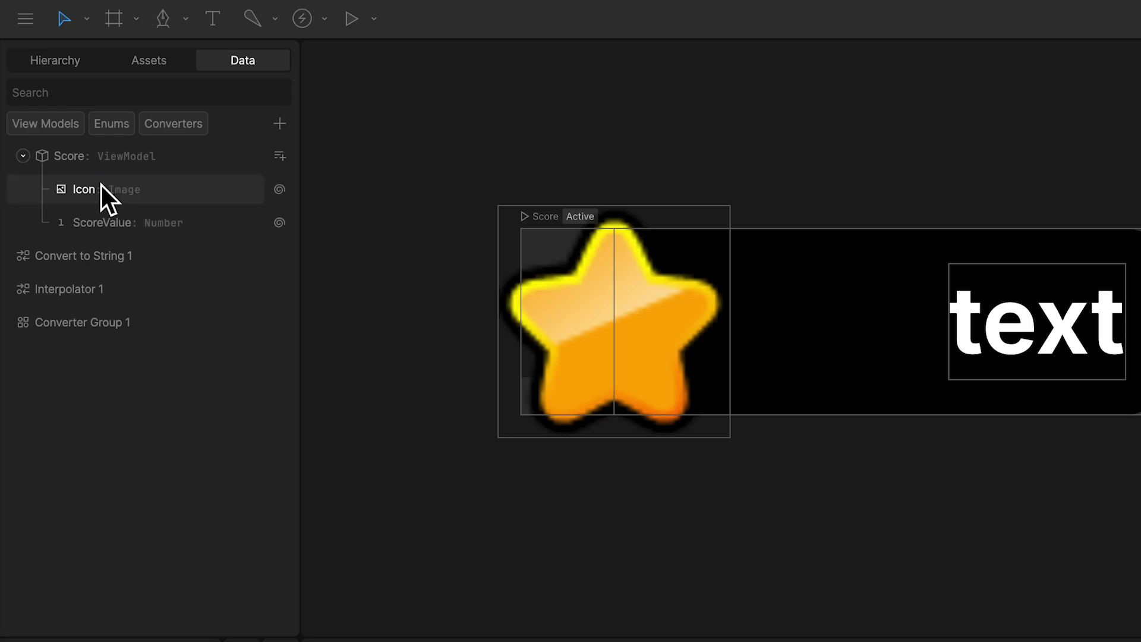
{"action": "left_click", "coordinate": [50, 61]}
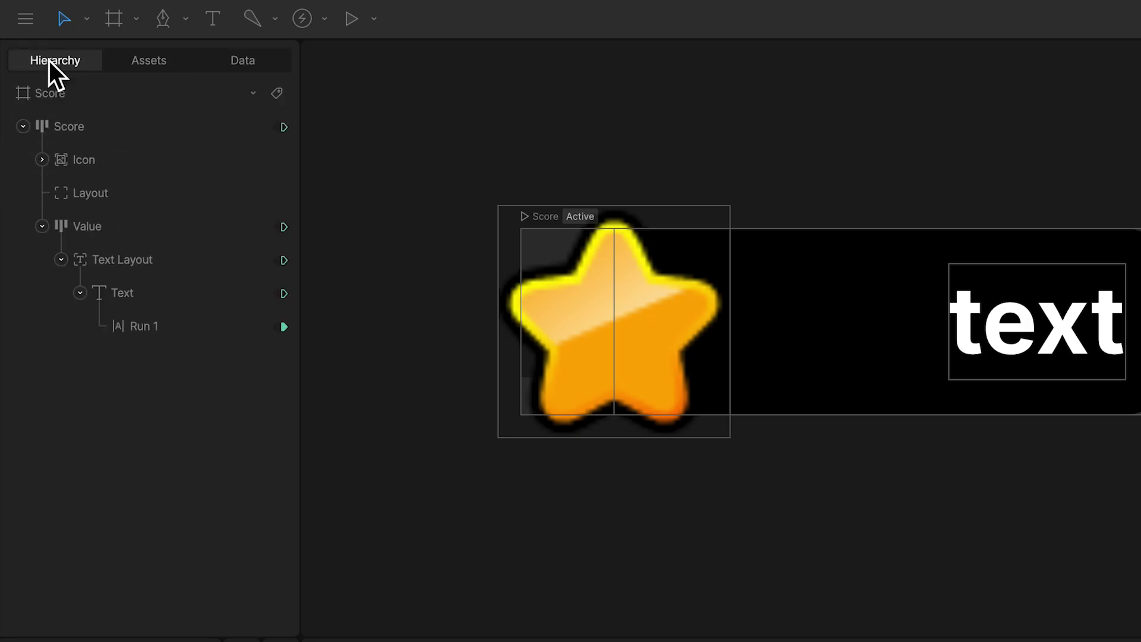
Step: Data-bind the Star image in the Icon group to the view model's Icon property
{"action": "left_click", "coordinate": [41, 159]}
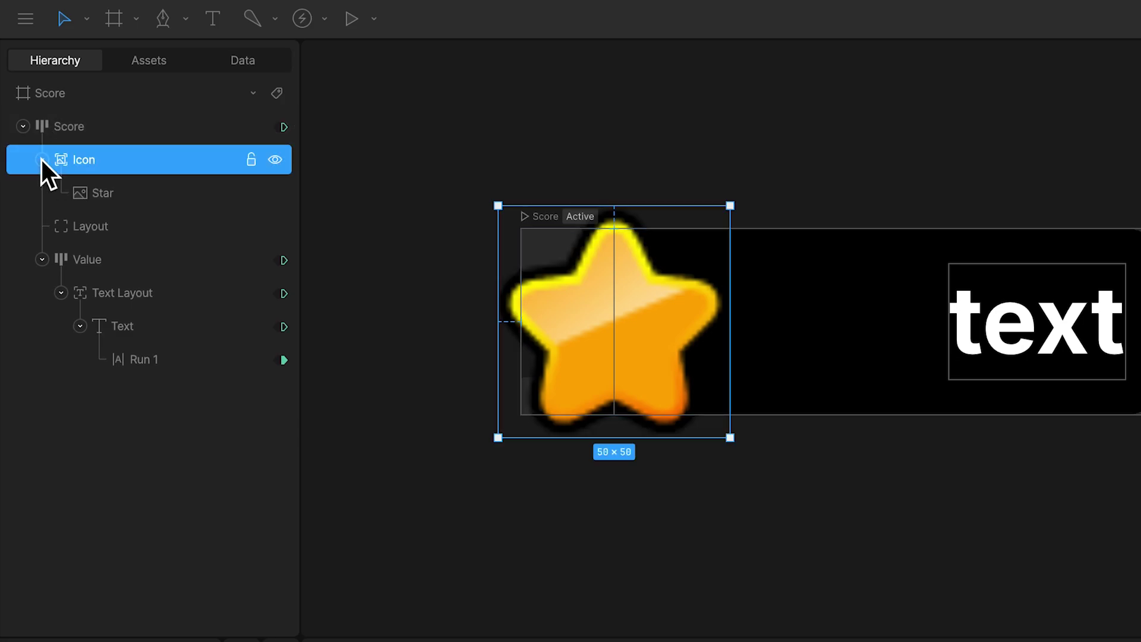
{"action": "left_click", "coordinate": [116, 193]}
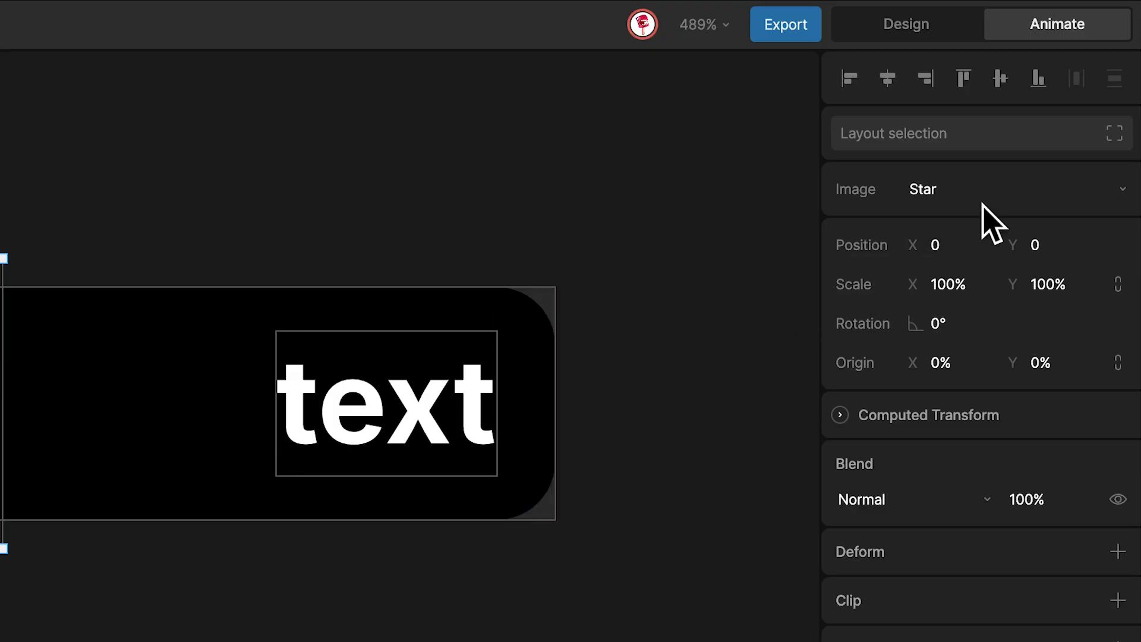
{"action": "right_click", "coordinate": [991, 181]}
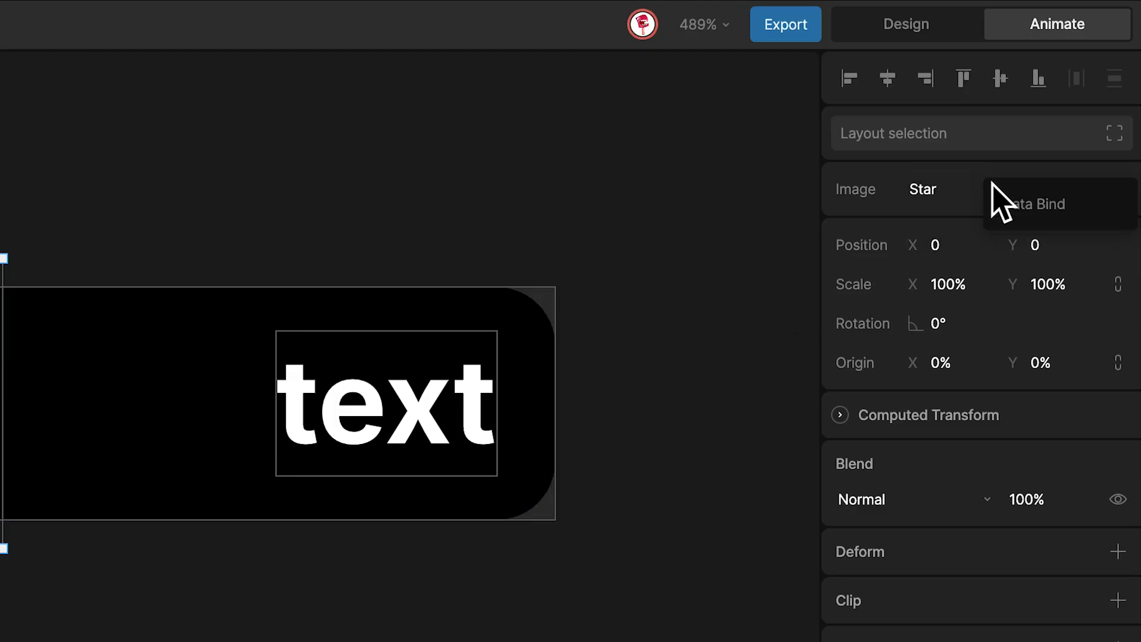
{"action": "left_click", "coordinate": [1062, 208]}
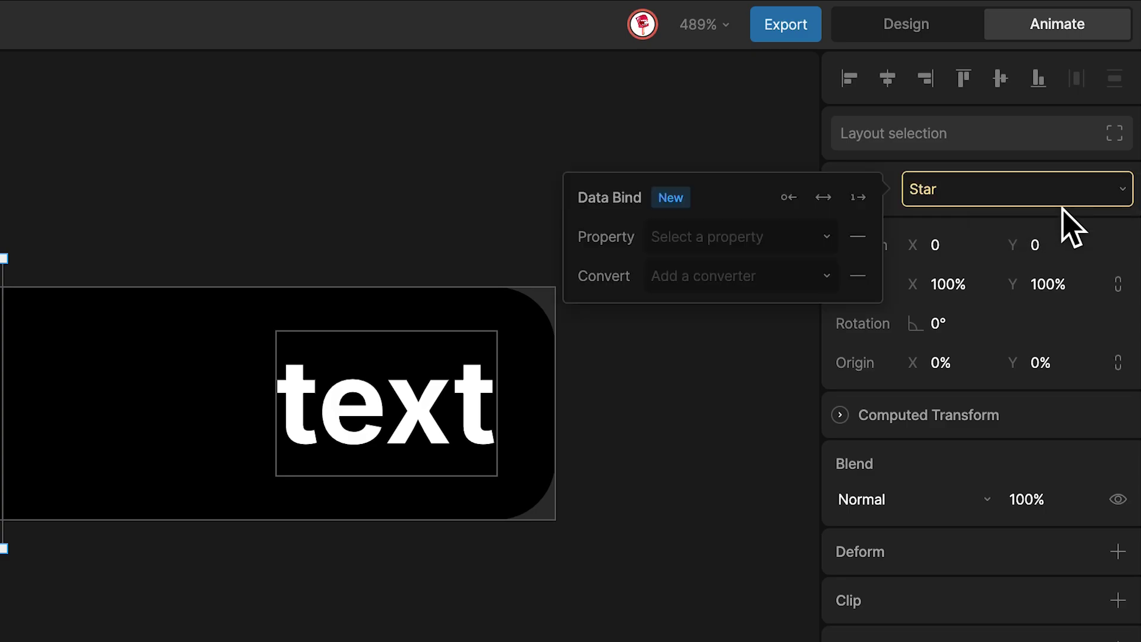
{"action": "left_click", "coordinate": [779, 237]}
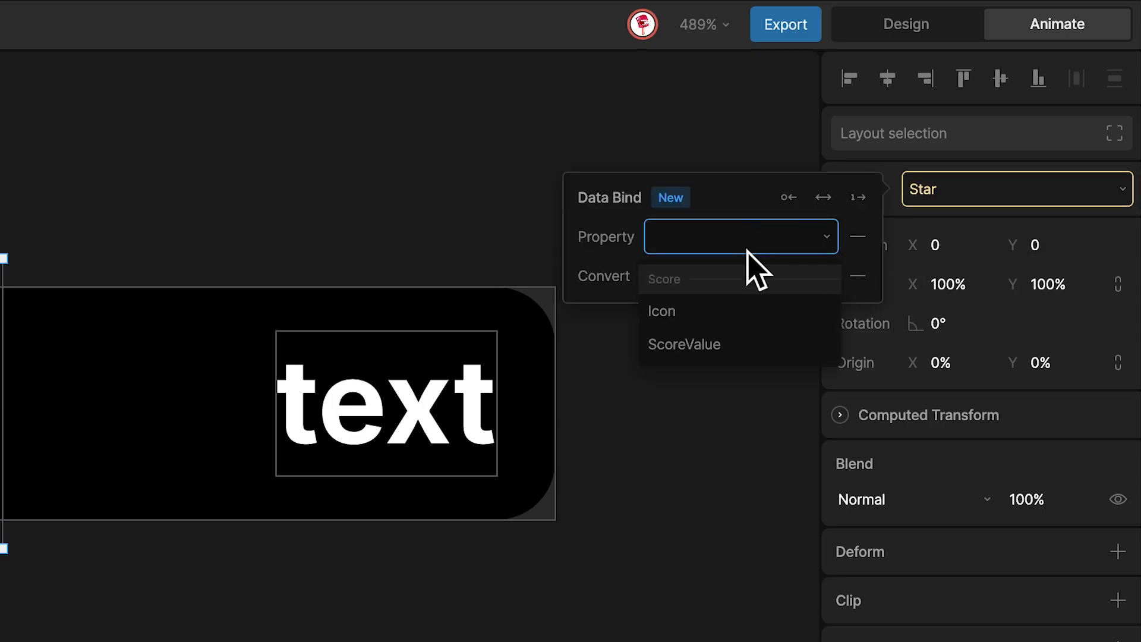
{"action": "left_click", "coordinate": [695, 312]}
{"action": "left_click", "coordinate": [688, 308]}
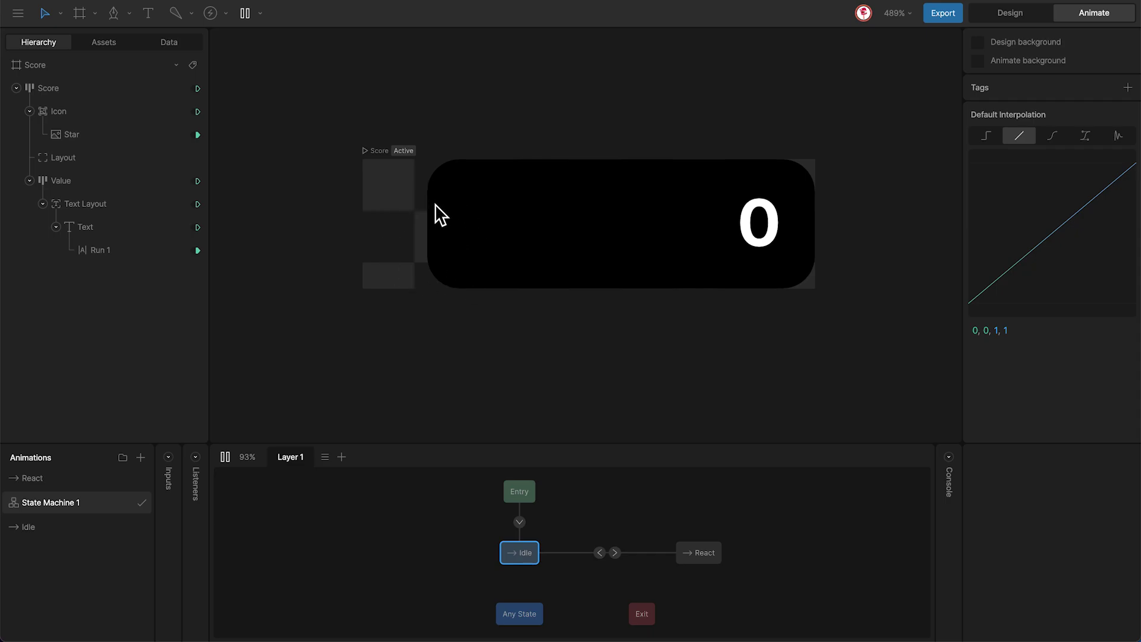
Step: Cycle the Score instance's Icon through Coin, Star and finally Gem
{"action": "left_click", "coordinate": [158, 44]}
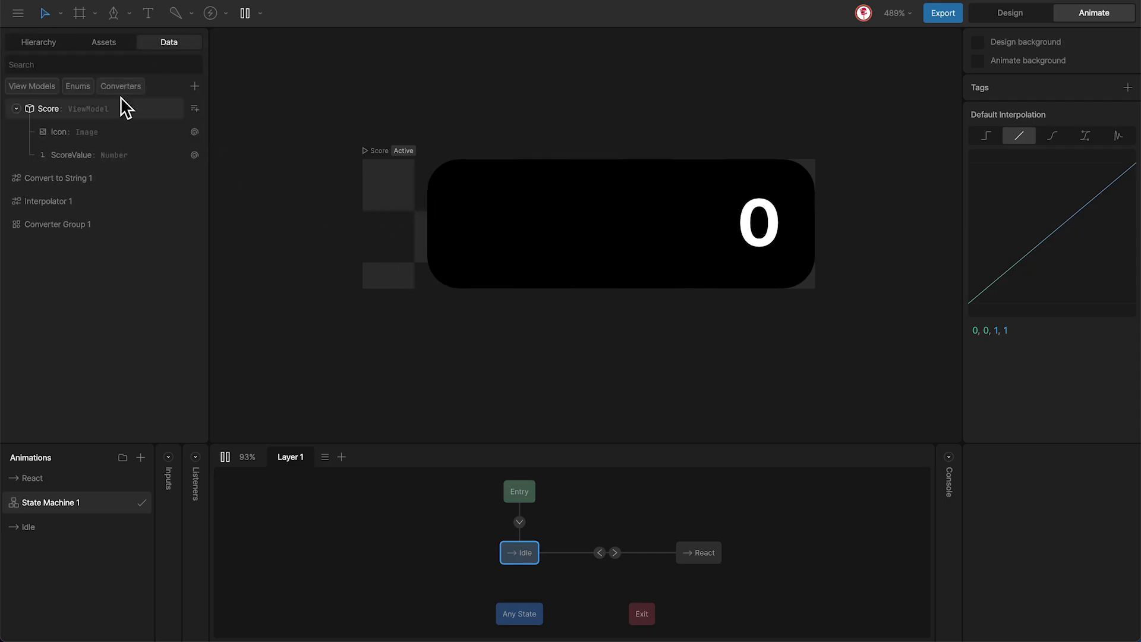
{"action": "left_click", "coordinate": [119, 113]}
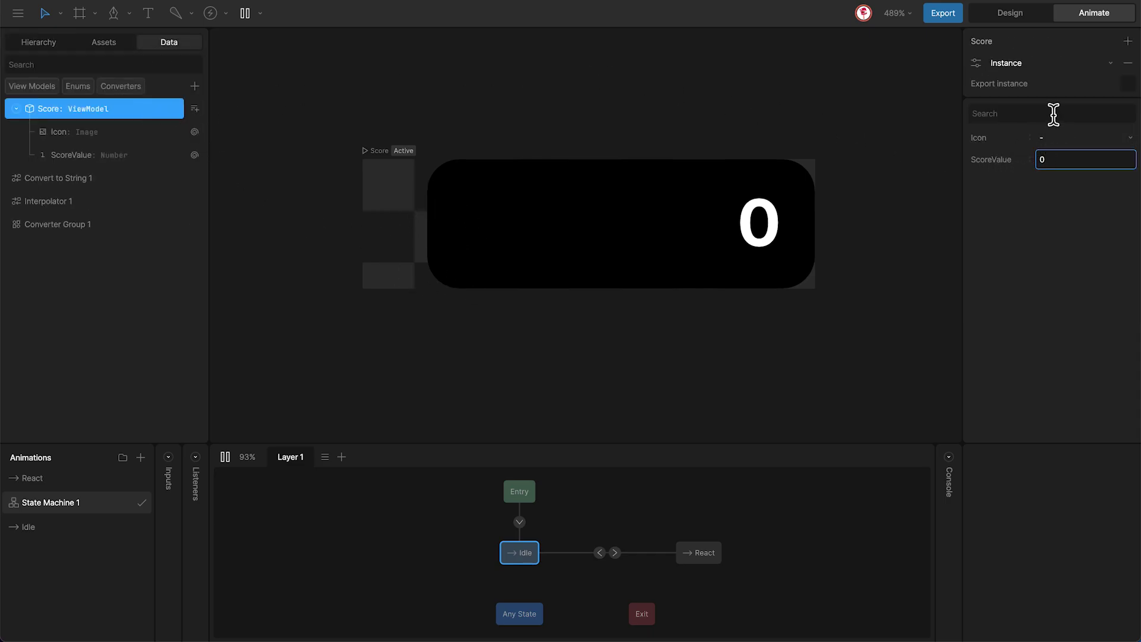
{"action": "left_click", "coordinate": [1069, 136]}
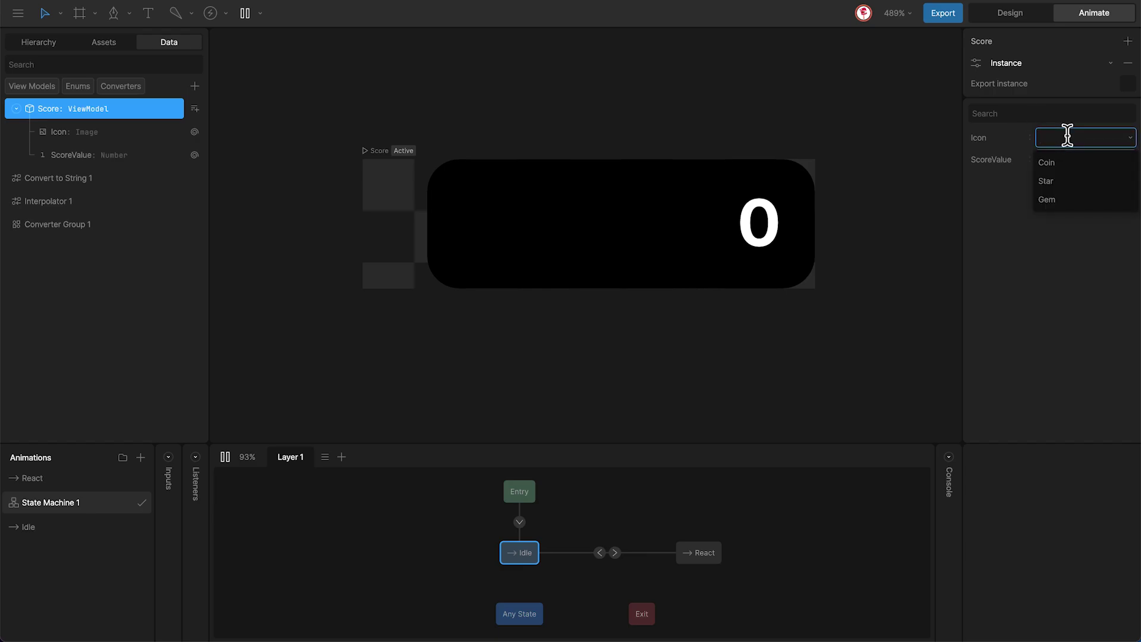
{"action": "left_click", "coordinate": [1062, 163]}
{"action": "left_click", "coordinate": [1065, 137]}
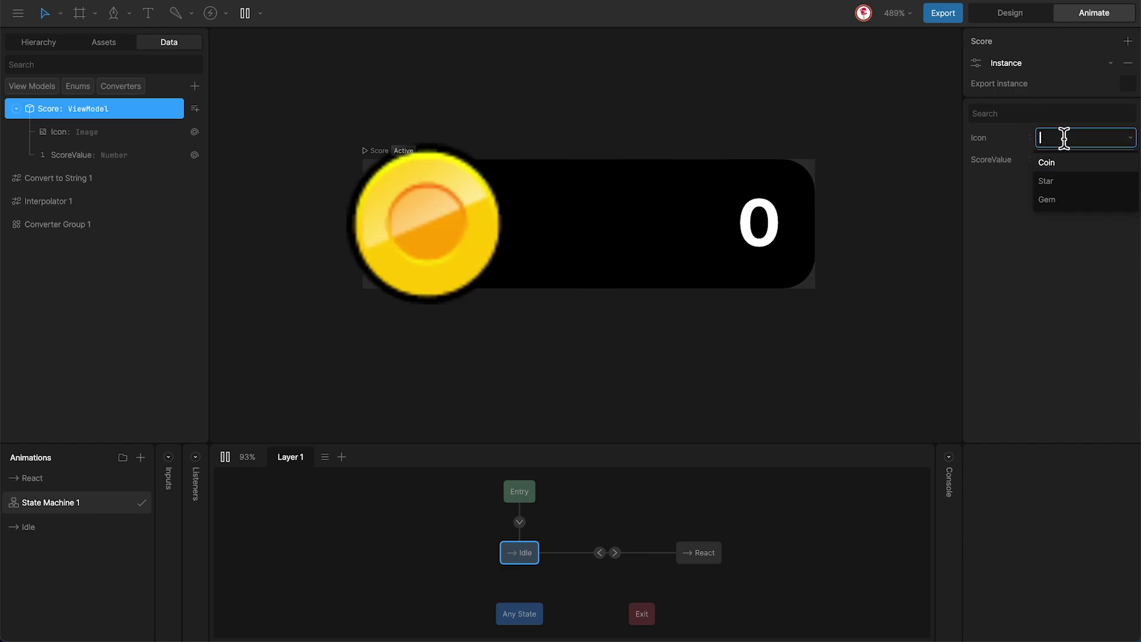
{"action": "left_click", "coordinate": [1062, 180]}
{"action": "left_click", "coordinate": [1072, 137]}
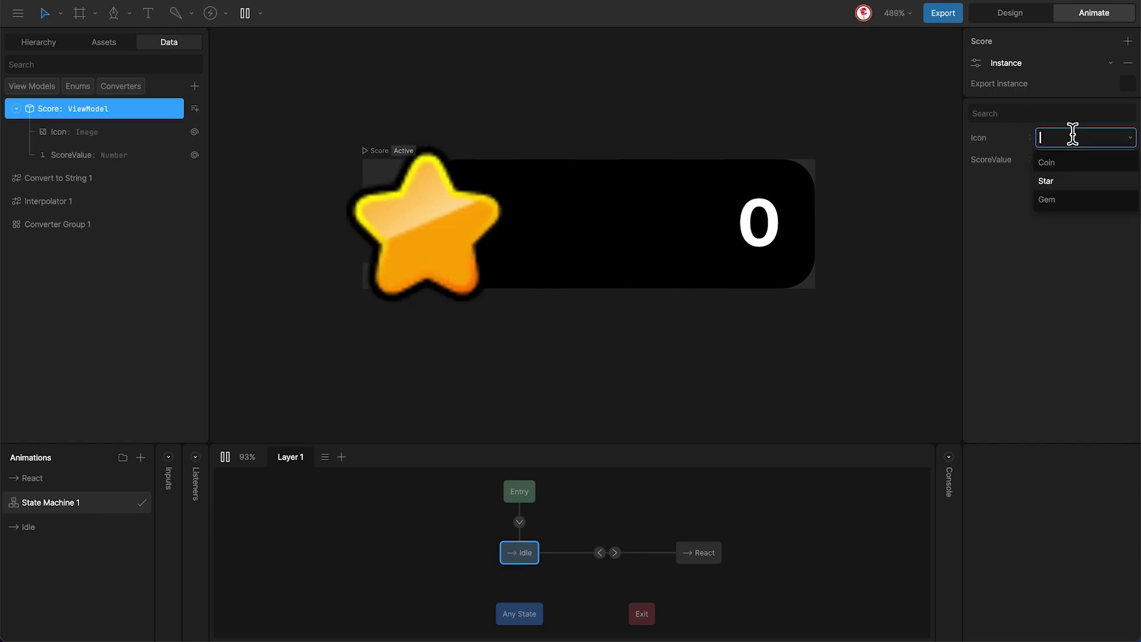
{"action": "left_click", "coordinate": [1068, 200]}
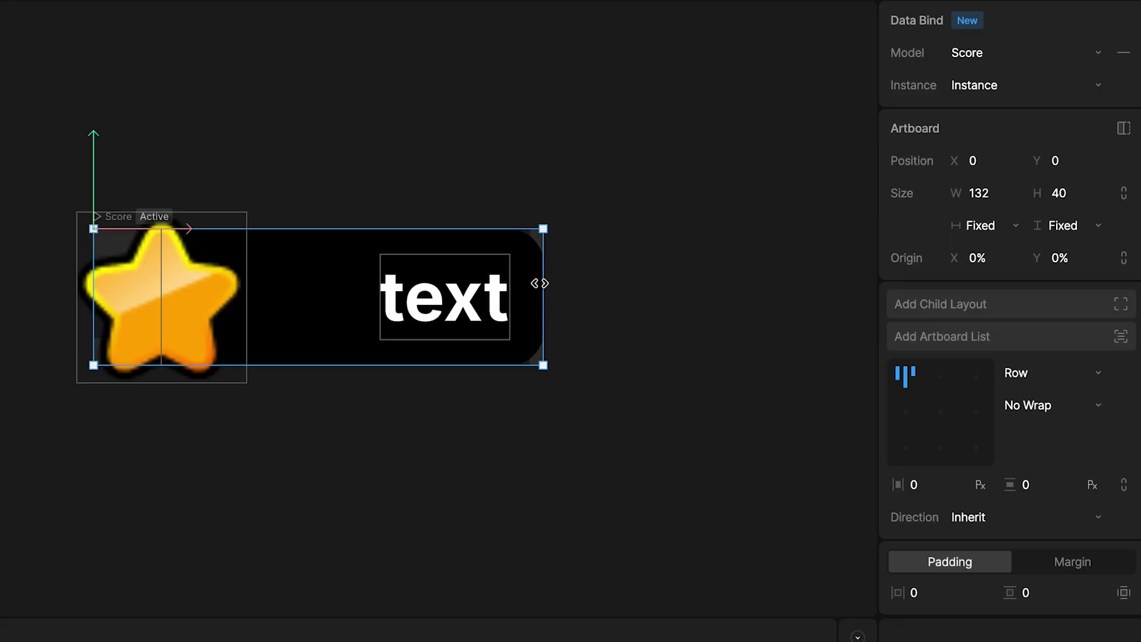
Step: Widen the Score artboard from 132 to 188 and set the score to 250, then 300
{"action": "left_click_drag", "start_coordinate": [537, 283], "coordinate": [505, 292]}
{"action": "type", "text": "2"}
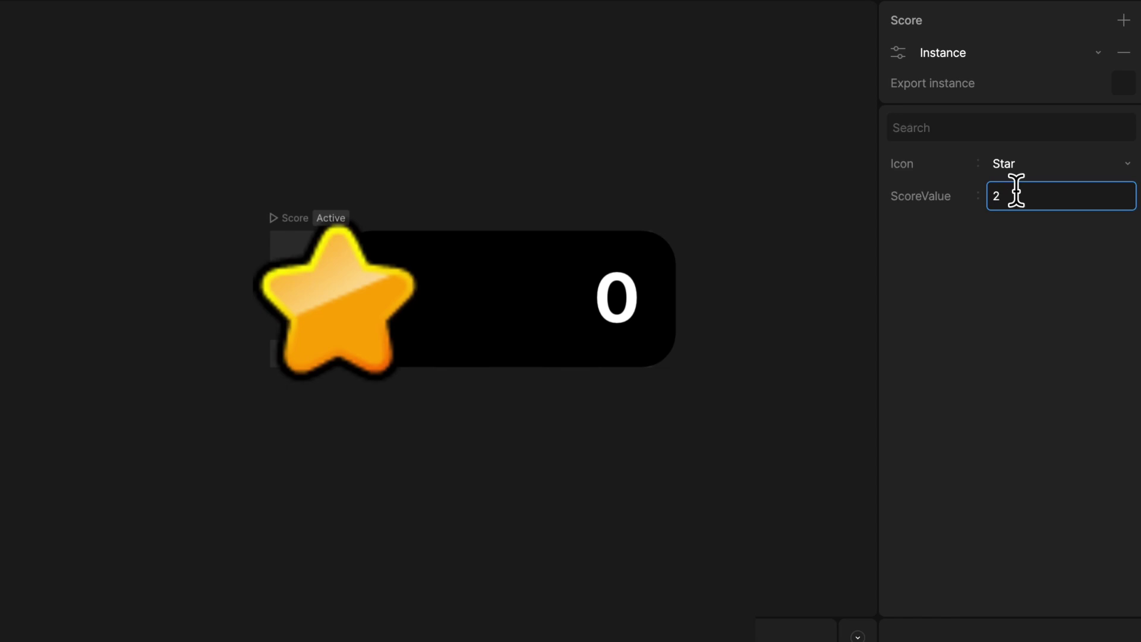
{"action": "type", "text": "50"}
{"action": "double_click", "coordinate": [1016, 192]}
{"action": "type", "text": "300"}
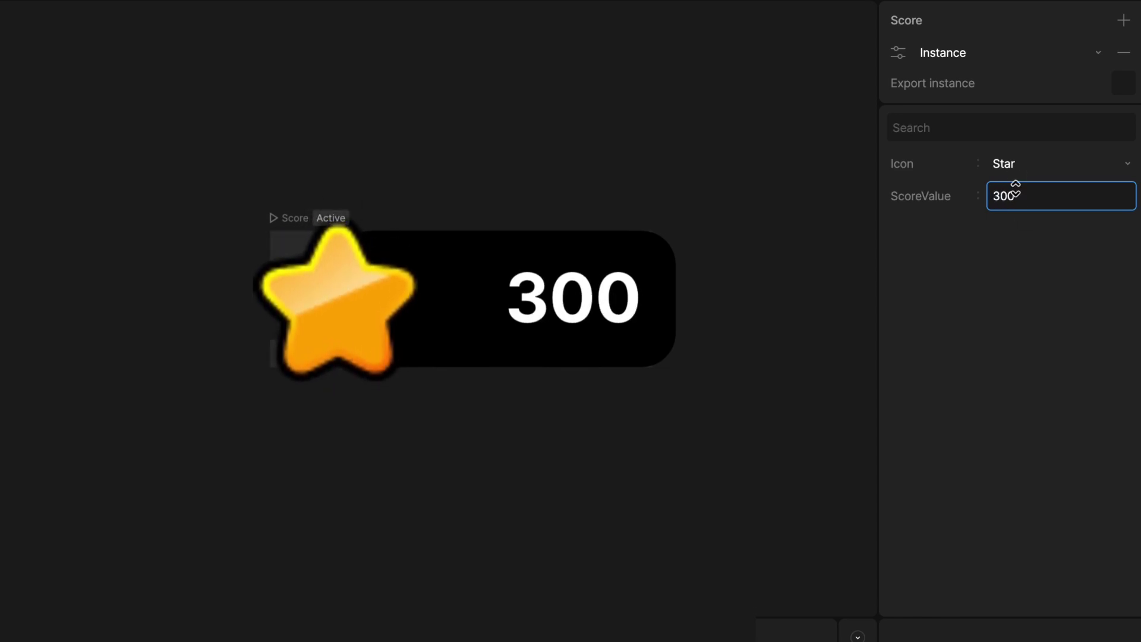
Step: Switch the pill's icon to Gem and then to Coin
{"action": "left_click", "coordinate": [1018, 165]}
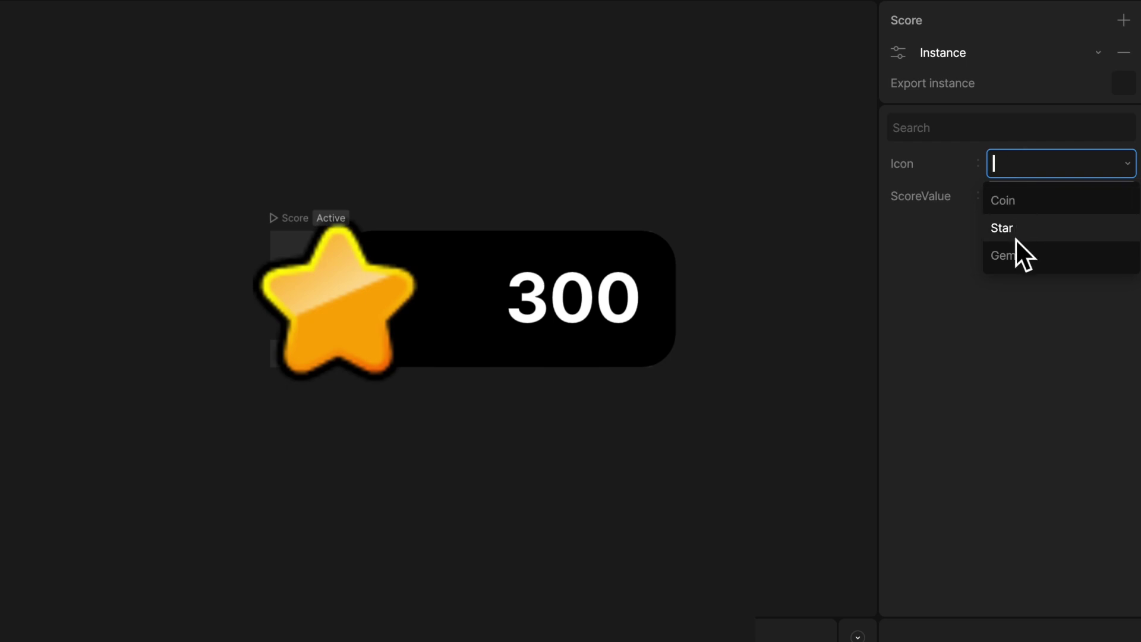
{"action": "left_click", "coordinate": [1016, 254]}
{"action": "left_click", "coordinate": [1016, 165]}
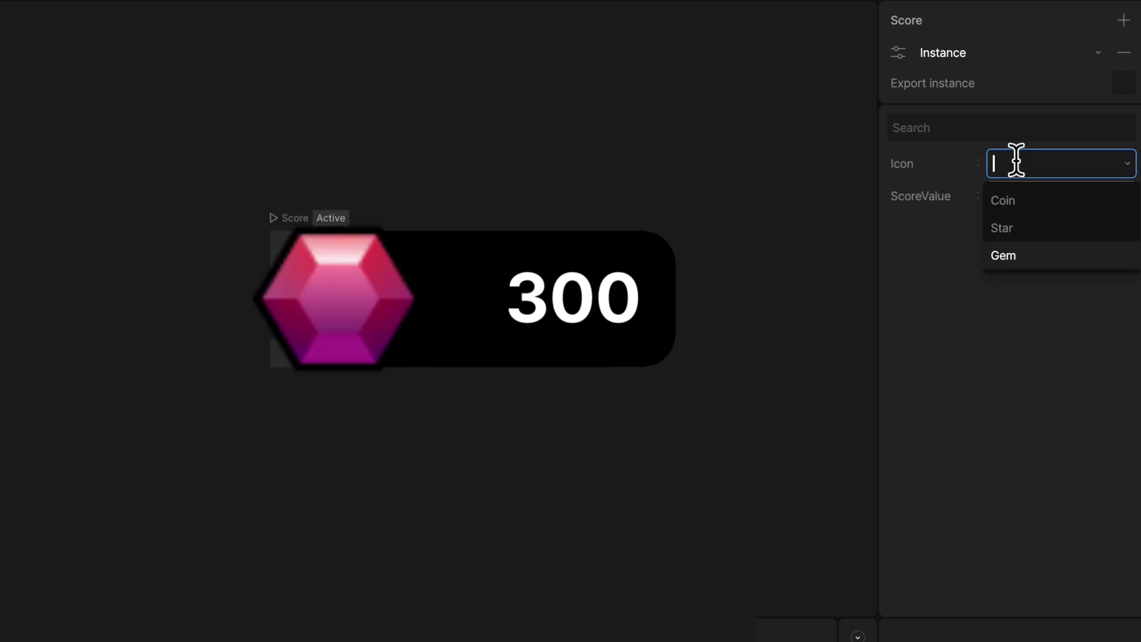
{"action": "left_click", "coordinate": [1012, 200]}
{"action": "double_click", "coordinate": [1043, 203]}
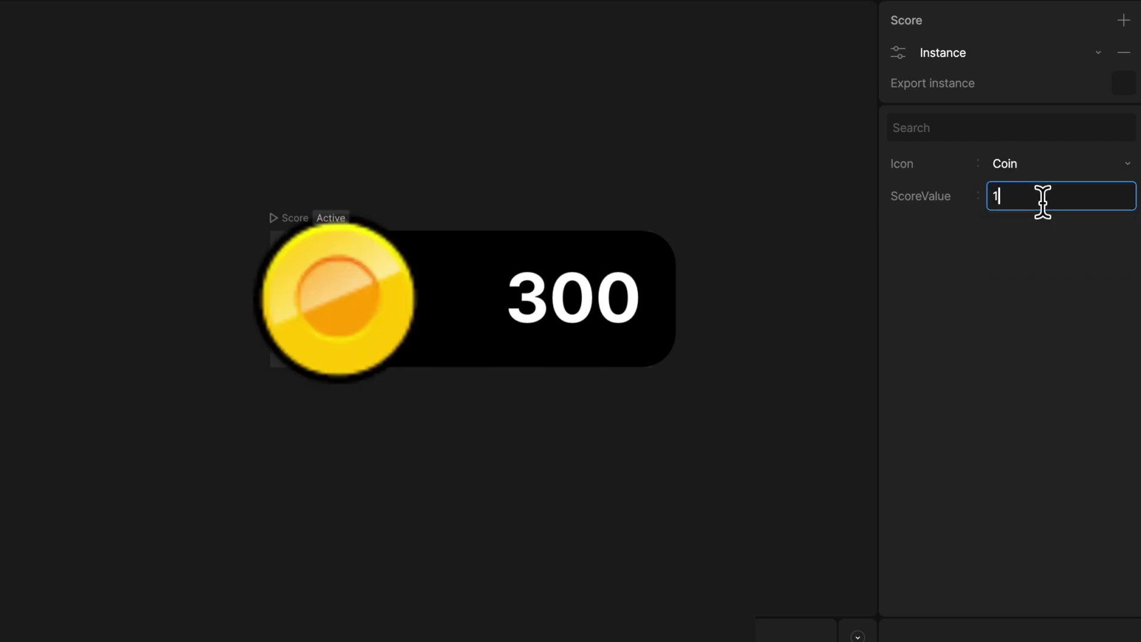